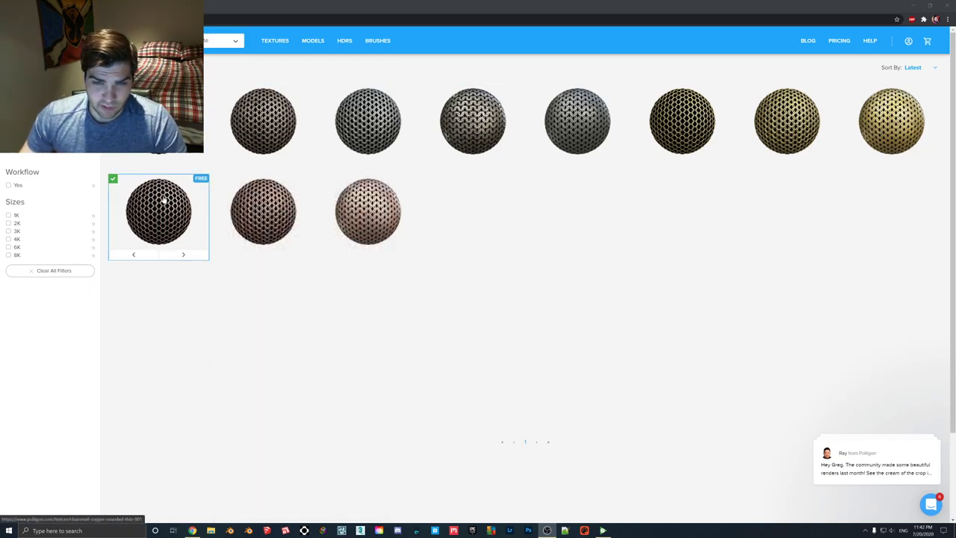
Step: Examine the free copper chainmail texture and the free ground texture's preview and included maps on the texture site
mouse_move(166, 199)
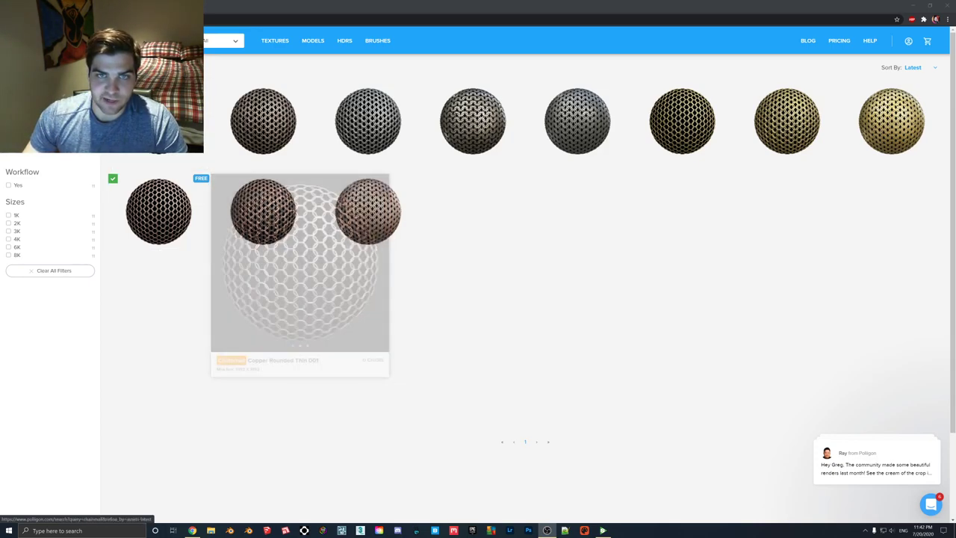
click(134, 6)
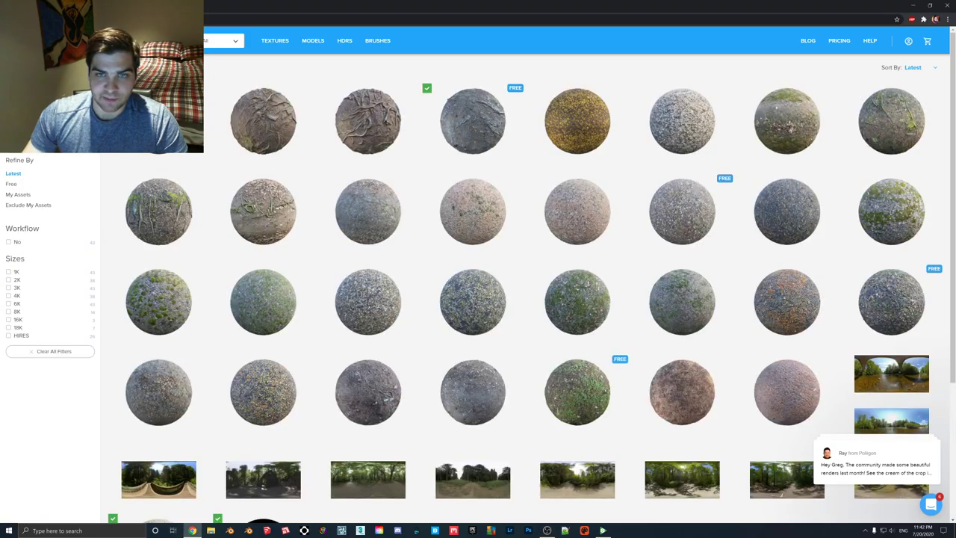
click(471, 130)
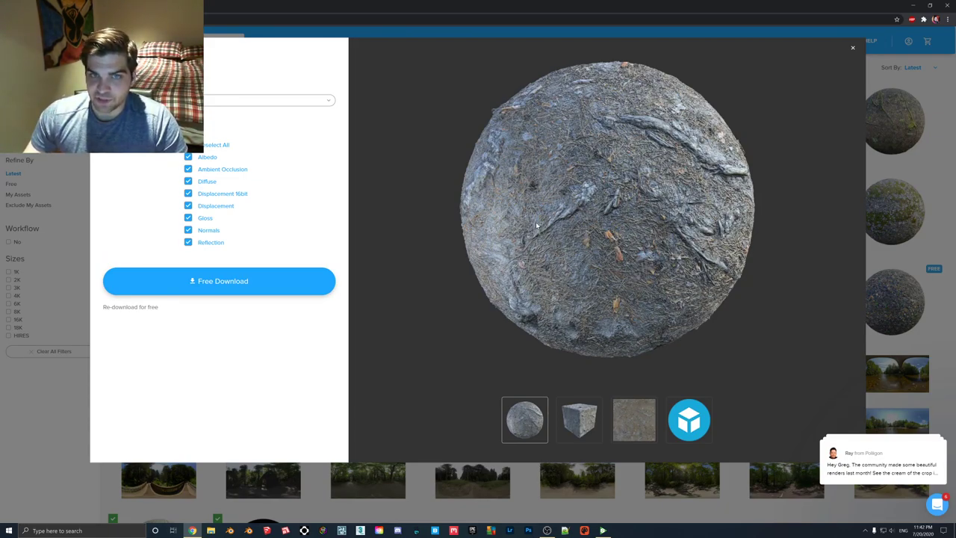
click(853, 49)
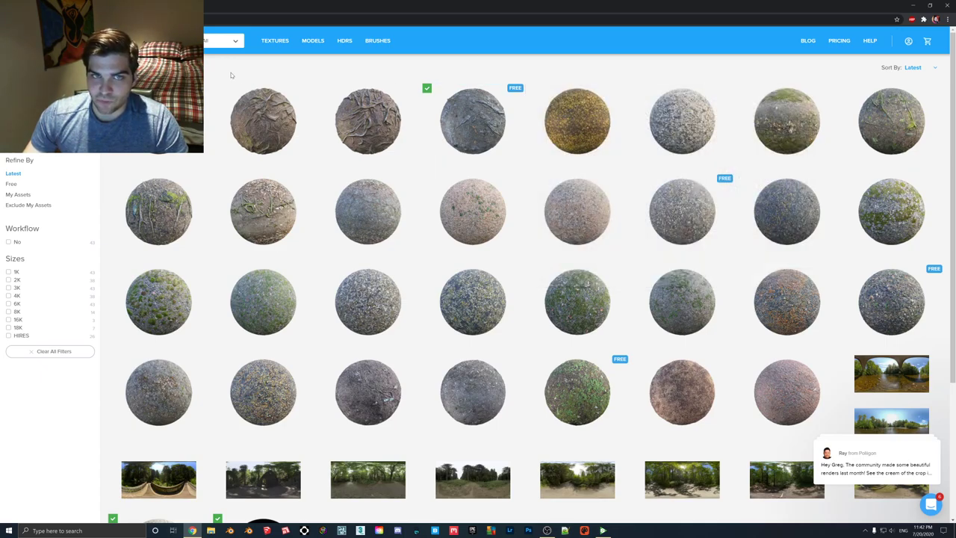
Step: Switch to SketchUp, create a new model from the Simple template in inches, and delete the default human figure
click(913, 5)
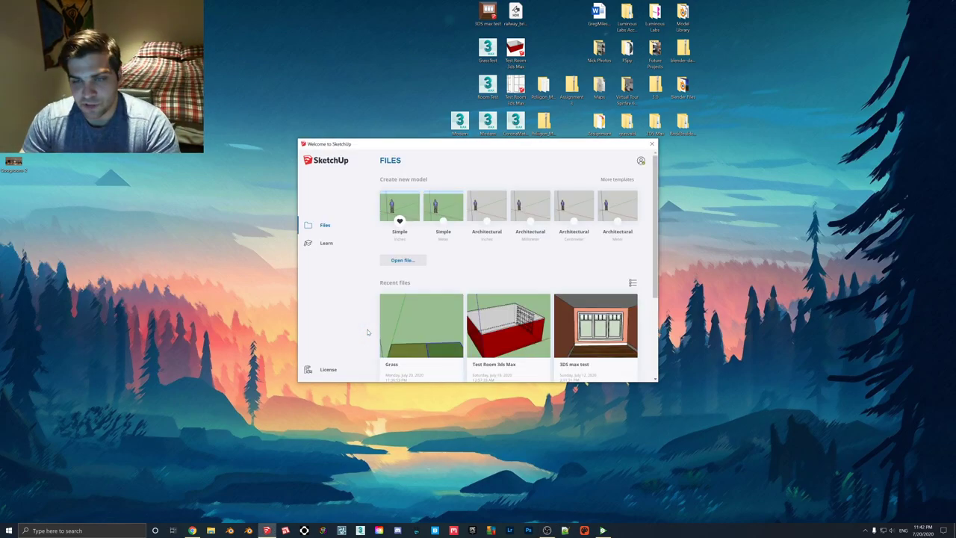
click(400, 205)
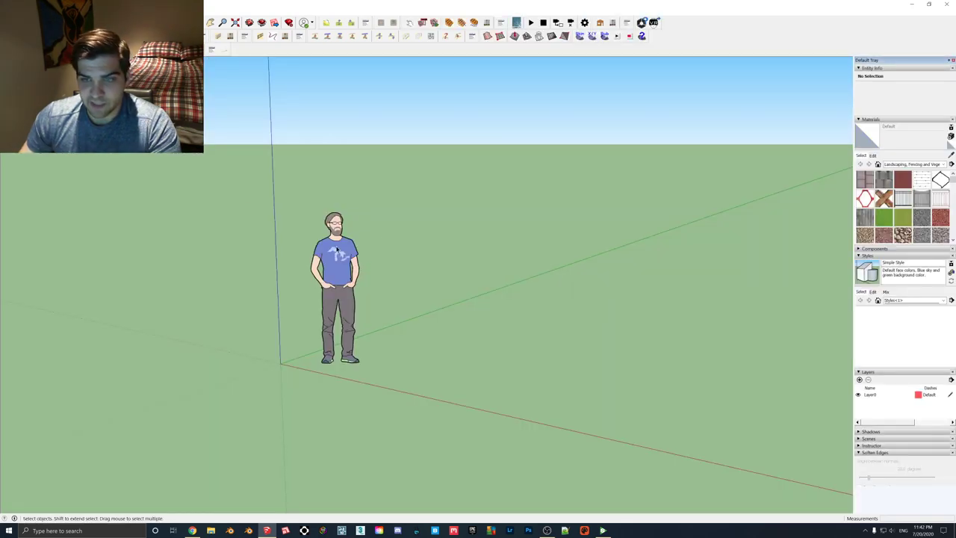
key(Delete)
Step: Draw a 10' by 10' rectangle on the ground starting at the origin
mouse_move(337, 249)
middle_down()
mouse_move(454, 317)
mouse_move(342, 279)
mouse_move(309, 203)
mouse_move(480, 350)
mouse_move(343, 386)
middle_up()
key(r)
click(327, 397)
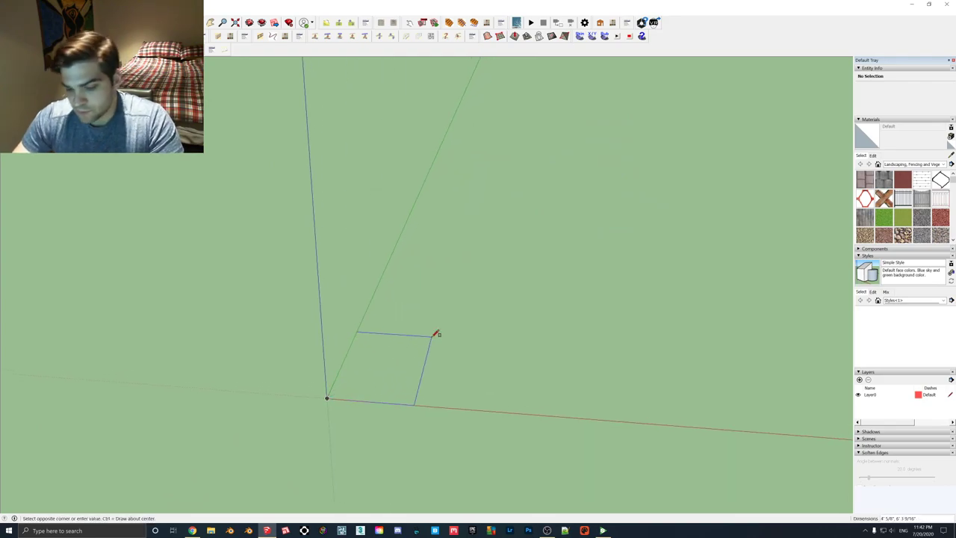
text(10',10)
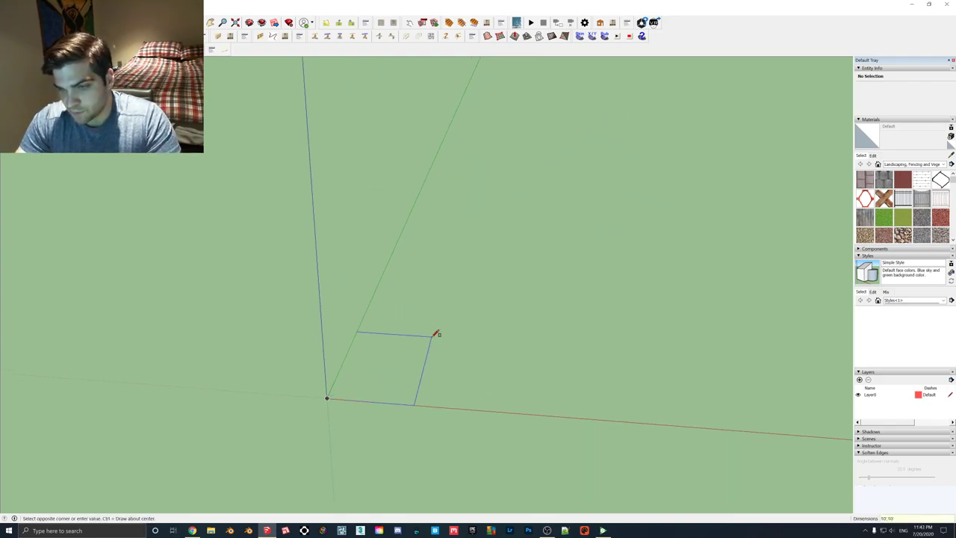
key(Return)
Step: Copy the square along the red axis so the copy sits directly against the original's edge
key(space)
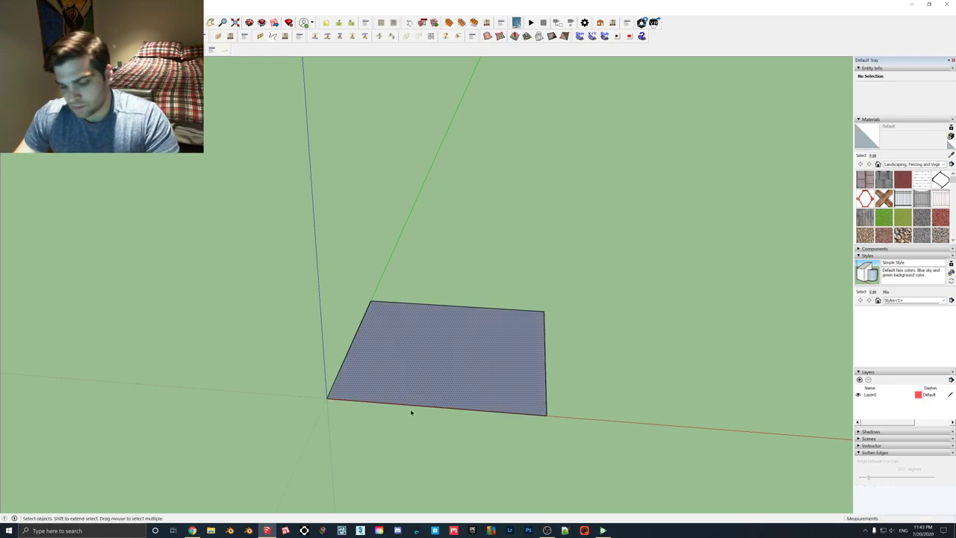
key(m)
key(ctrl)
click(327, 398)
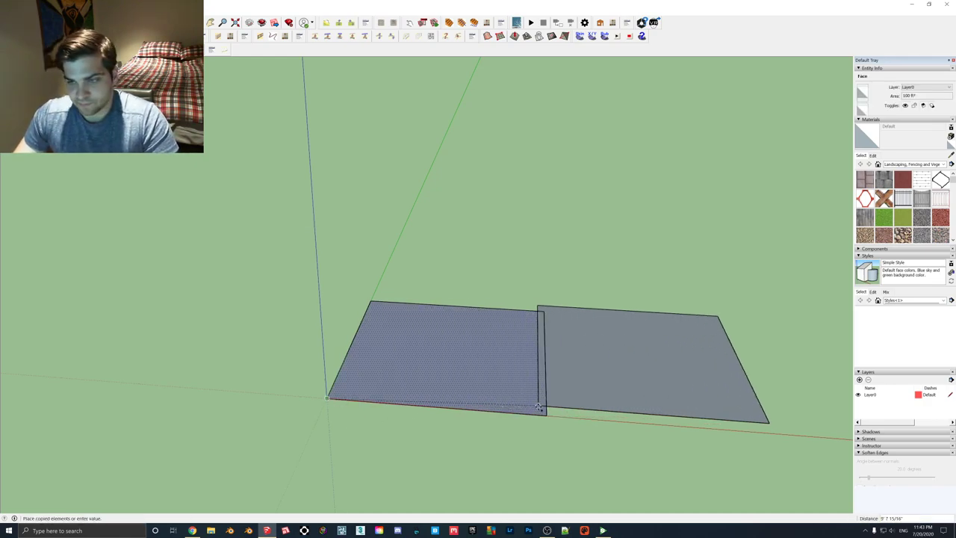
click(545, 413)
Step: Paint the square at the origin with Grass Light Green and the copied square with the darker green grass material
click(902, 217)
click(884, 218)
click(534, 340)
Step: Save the model to the Desktop as Grass, replacing the existing file, so that Lumion LiveSync can be started
click(531, 23)
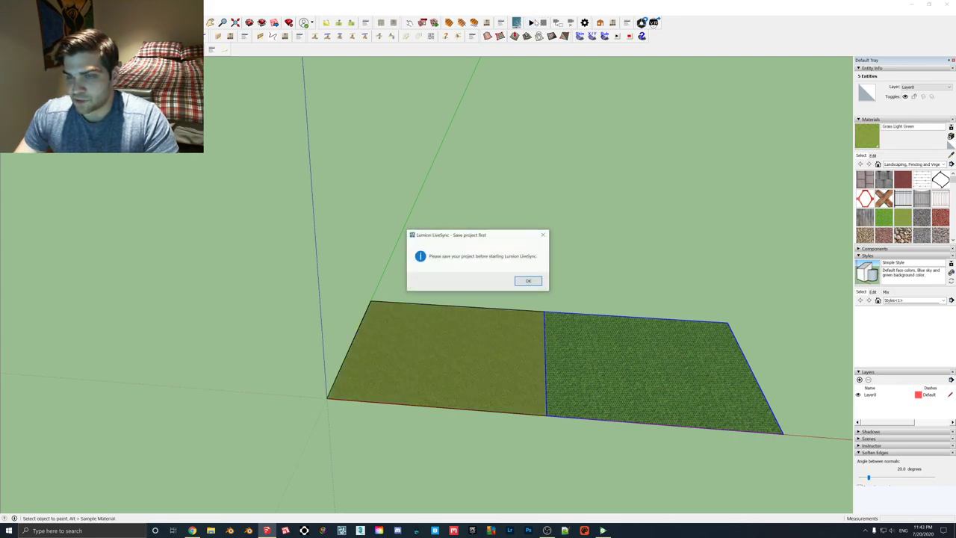
click(527, 281)
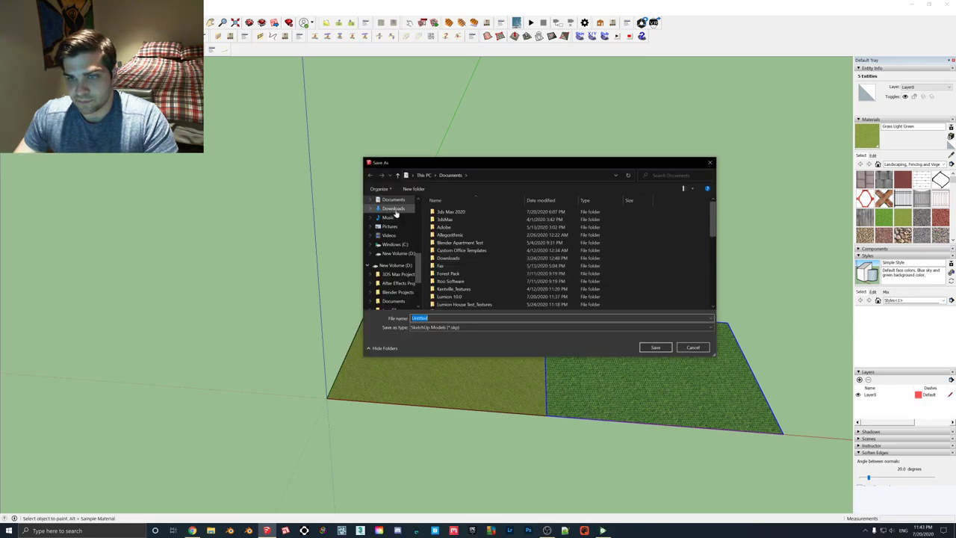
scroll(395, 216, up, 2)
click(391, 220)
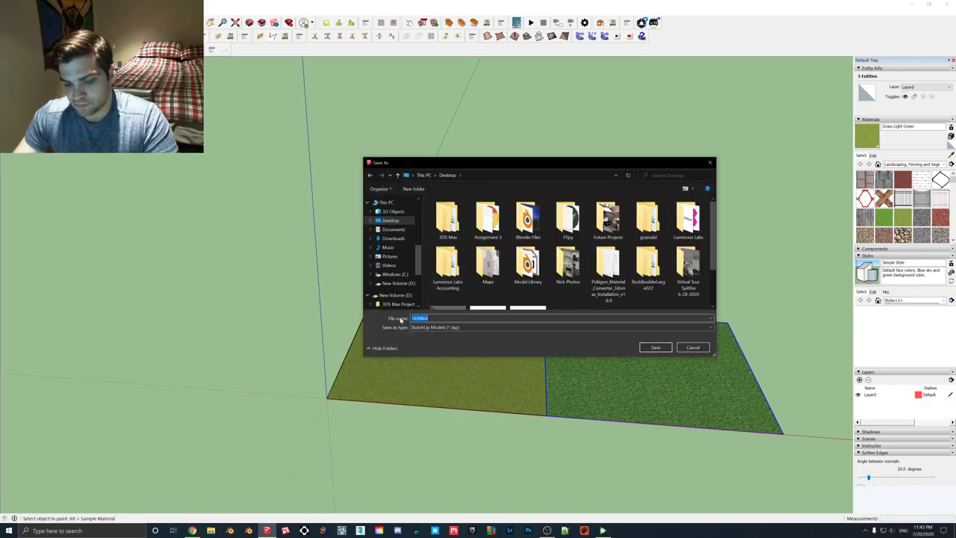
text(Grass)
key(Return)
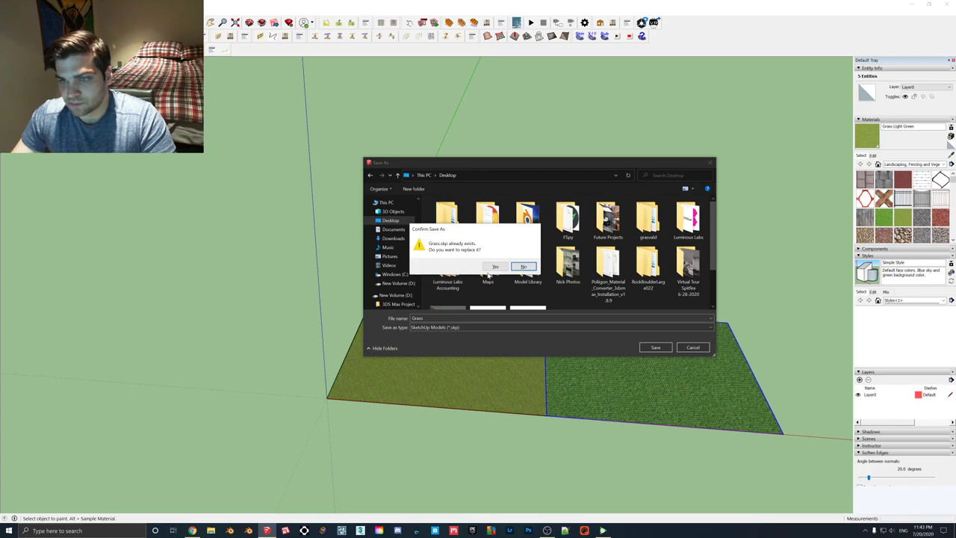
click(494, 268)
Step: Start Lumion LiveSync for the saved model and bring both synced squares into view in Lumion
mouse_move(708, 303)
middle_down()
mouse_move(587, 276)
mouse_move(617, 444)
mouse_move(568, 313)
middle_up()
click(532, 22)
click(478, 281)
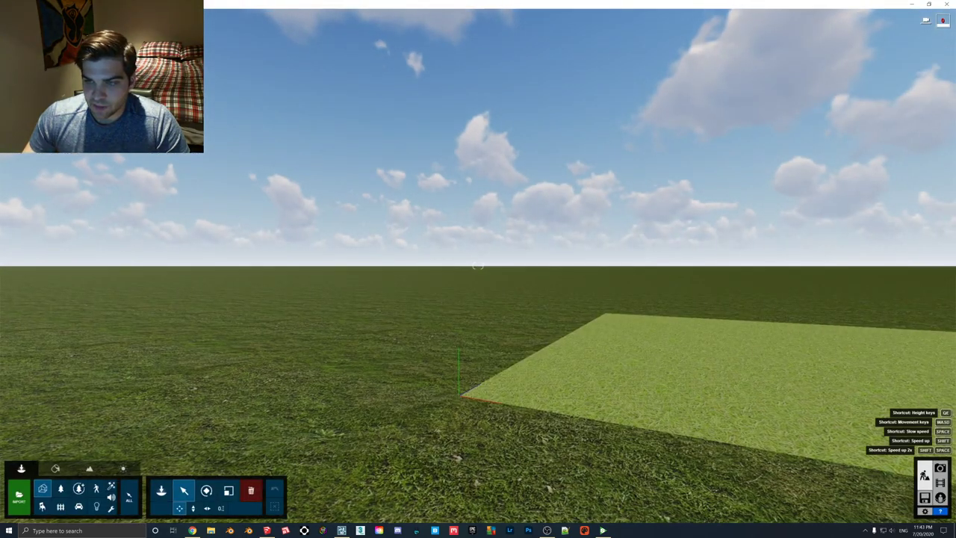
right_drag(426, 231, 448, 295)
key(w)
key(q)
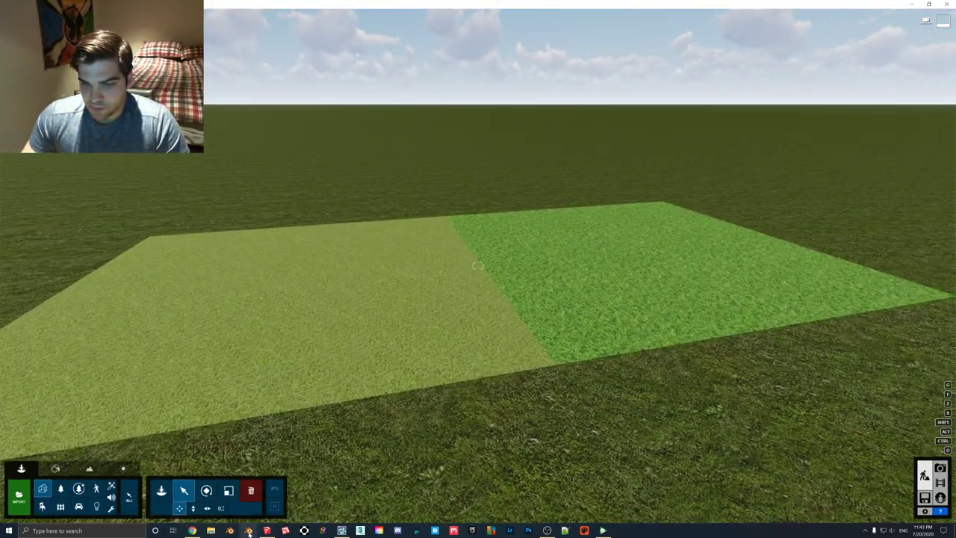
Step: Switch back to SketchUp and raise both grass squares 5' along the blue axis
click(267, 531)
scroll(246, 273, down, 2)
drag(134, 244, 608, 448)
key(m)
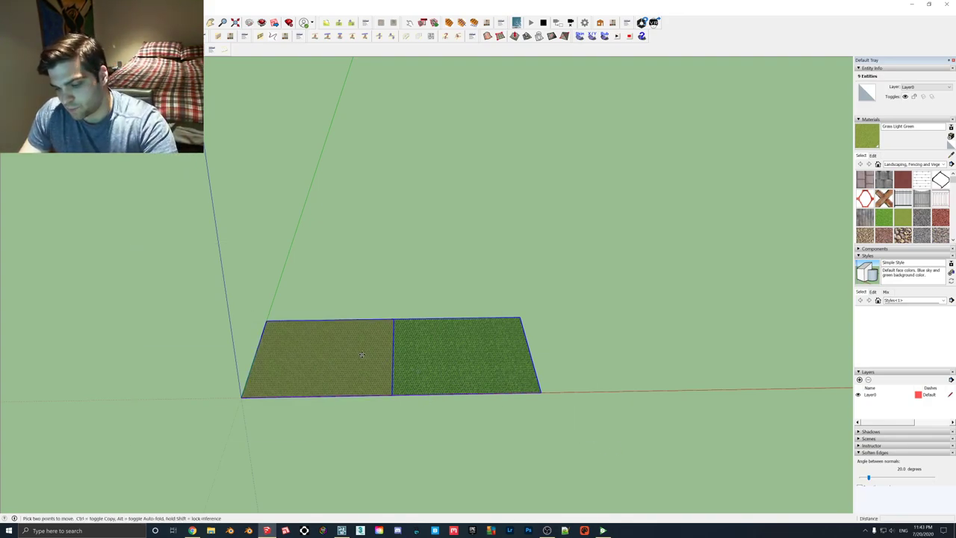
click(362, 355)
text(5')
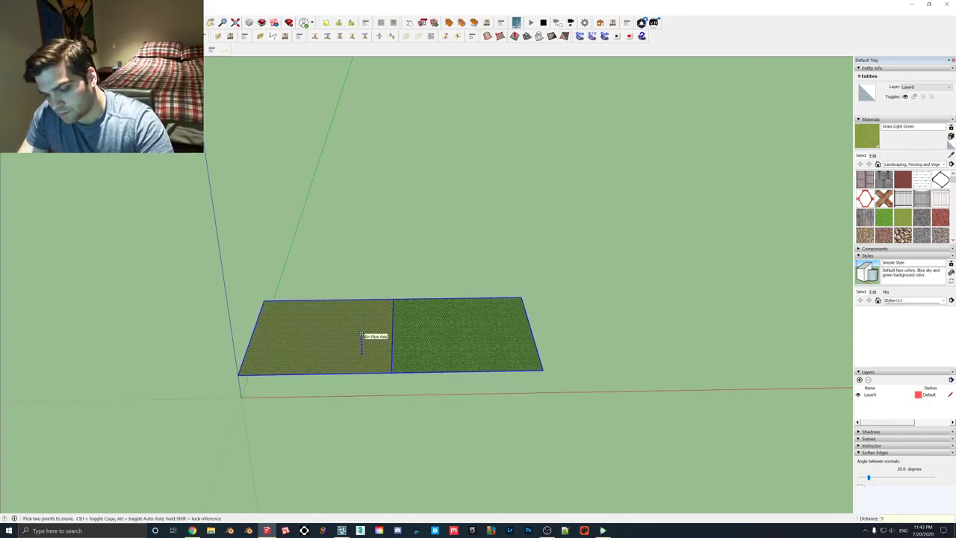
key(Return)
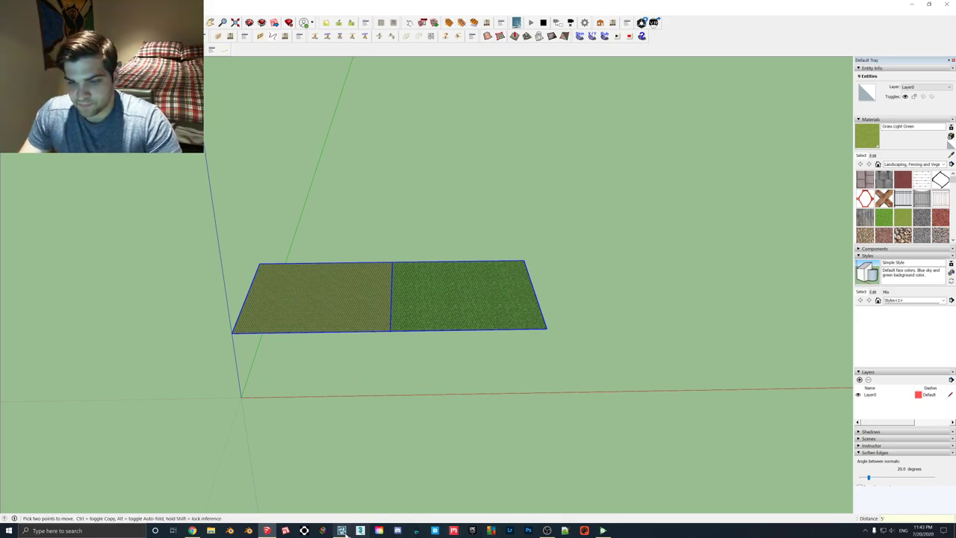
Step: Switch to Lumion and assign a Standard material to the light green square
click(341, 531)
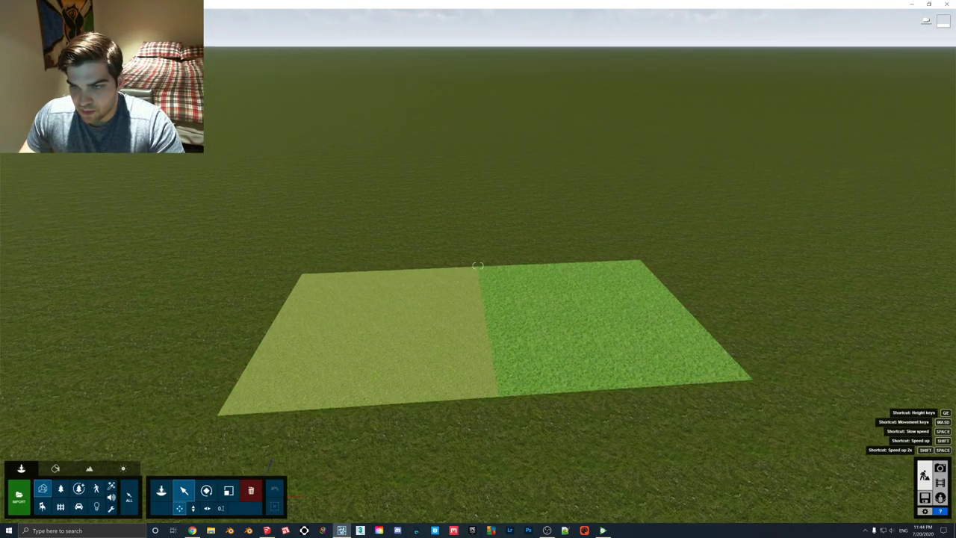
click(56, 468)
click(258, 405)
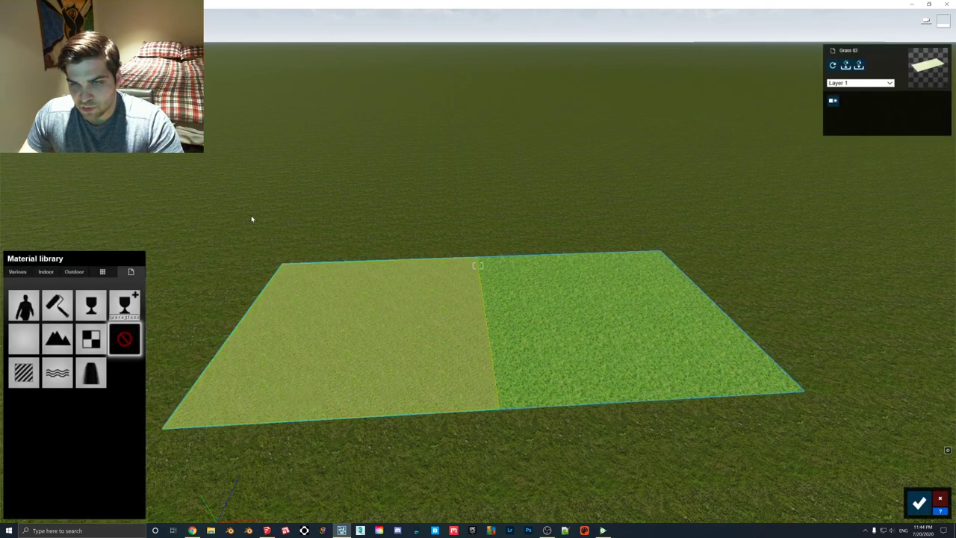
click(25, 374)
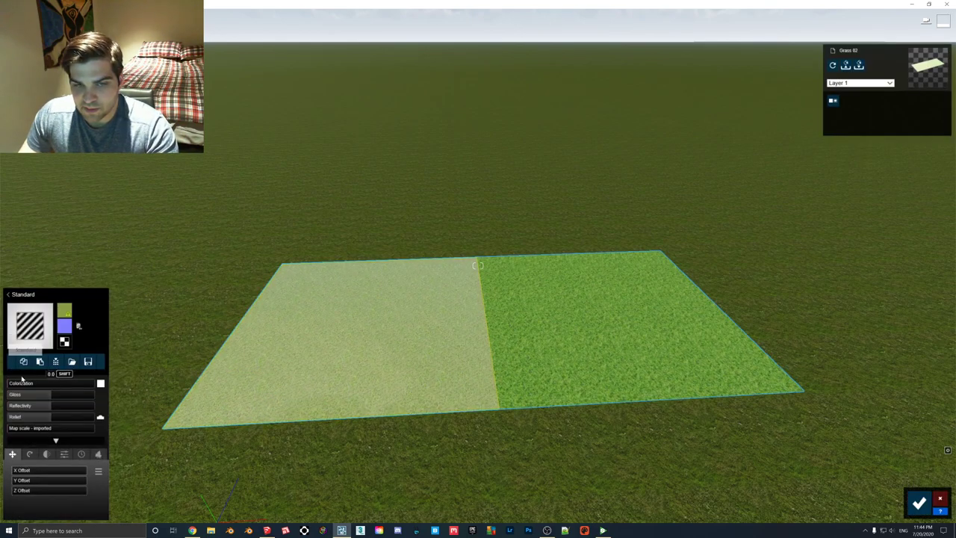
Step: Load the ChainmailCopperRoundedThin001 COL texture as the material's color map and the NRM16 texture as its normal map
click(65, 313)
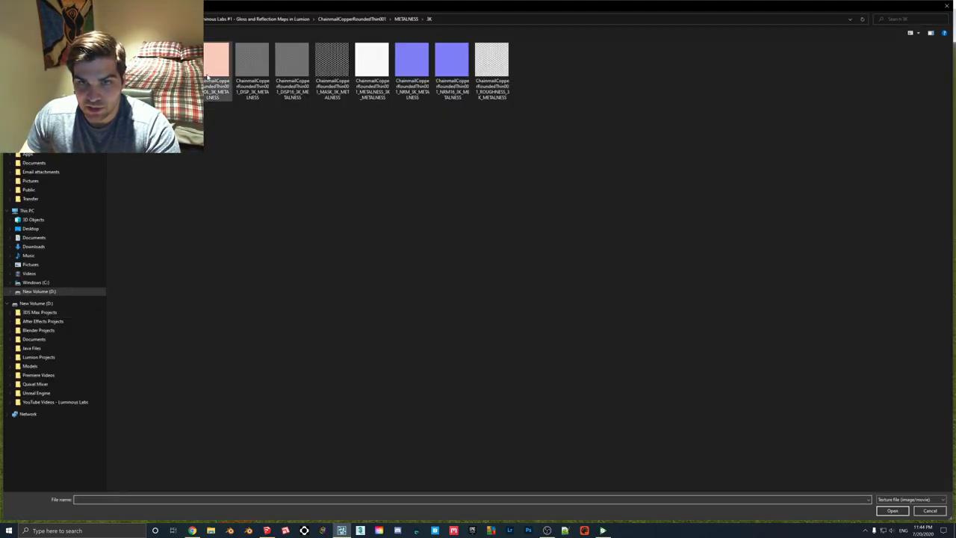
double_click(215, 63)
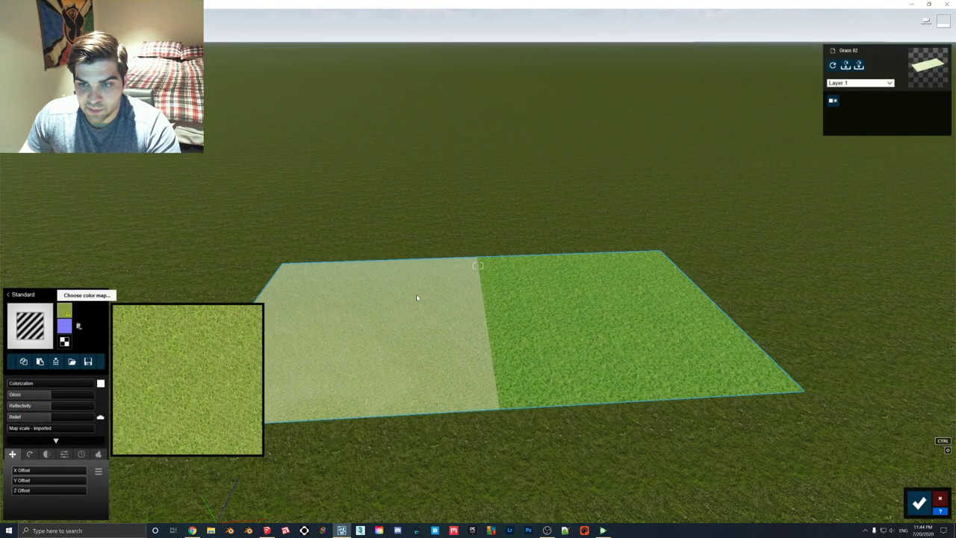
click(64, 325)
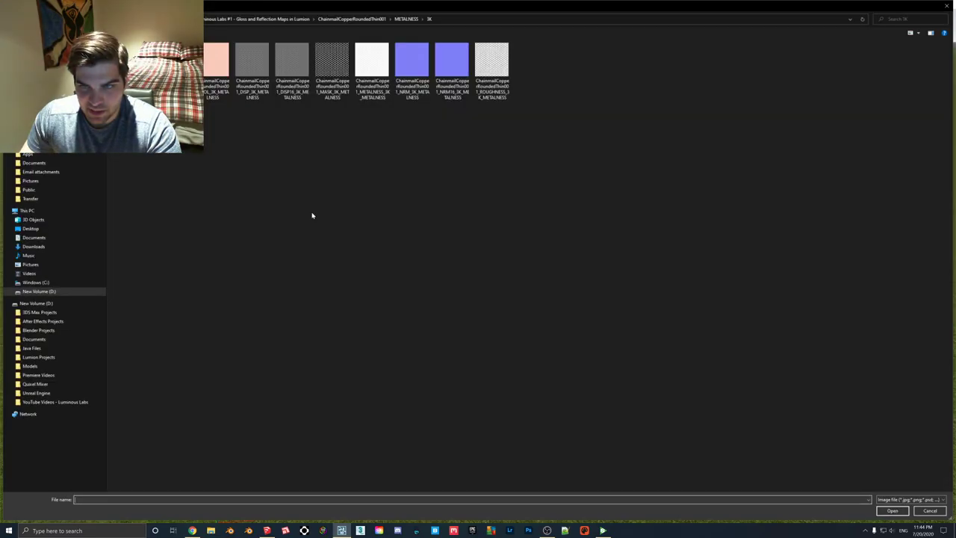
double_click(450, 63)
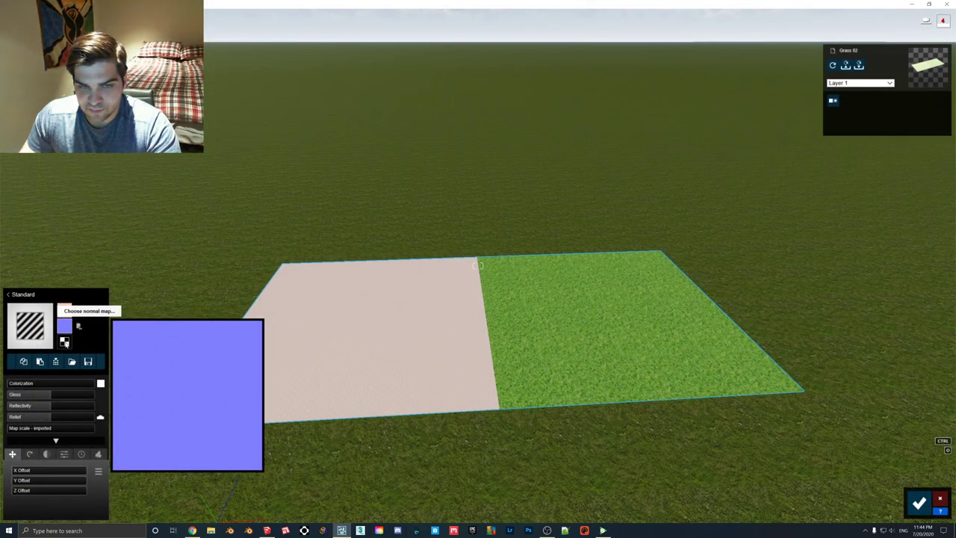
Step: Load the copper chainmail displacement texture as the material's displacement map and check the surface up close
right_drag(306, 286, 275, 316)
click(65, 312)
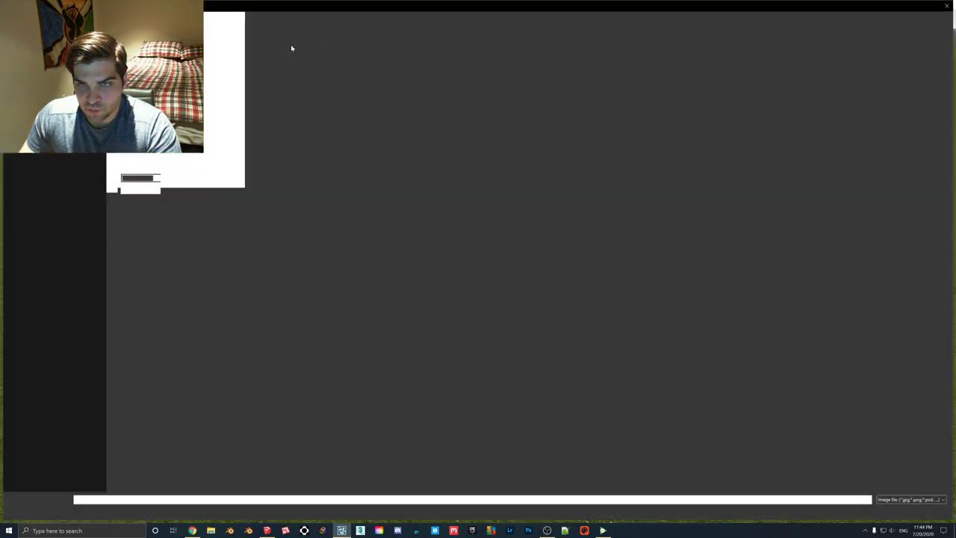
click(281, 63)
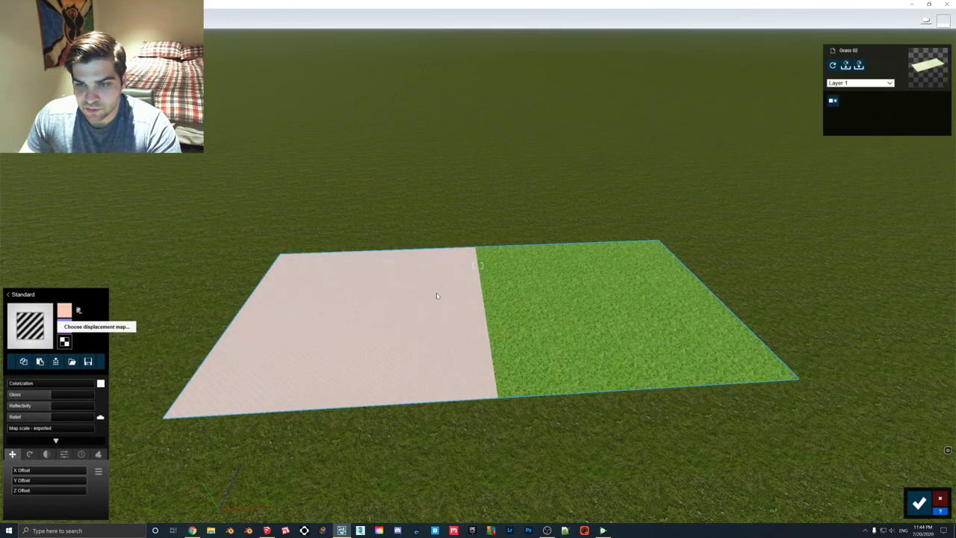
right_drag(486, 317, 486, 311)
key(w)
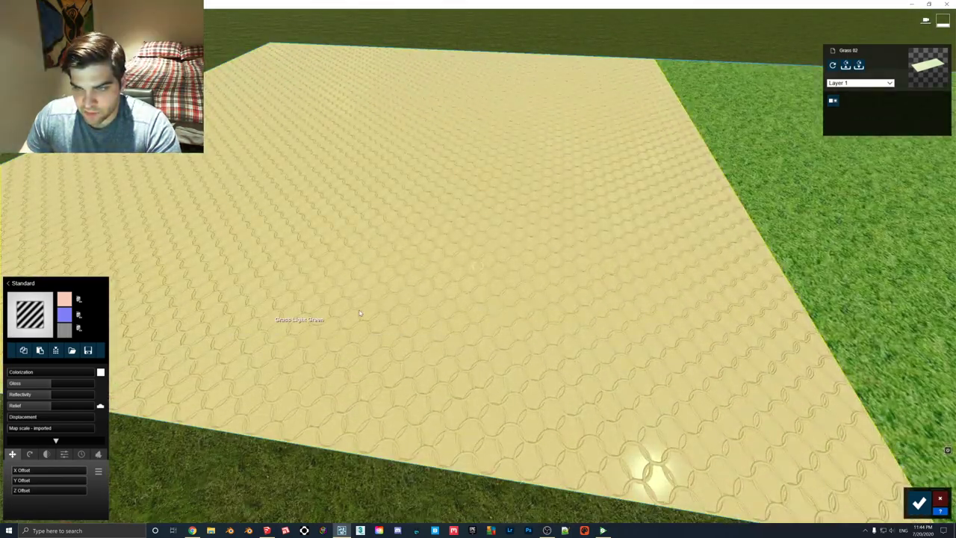
Step: Reduce the chainmail material's displacement to its minimum and check the surface from several distances
drag(27, 416, 2, 417)
key(s)
right_drag(369, 321, 396, 310)
key(w)
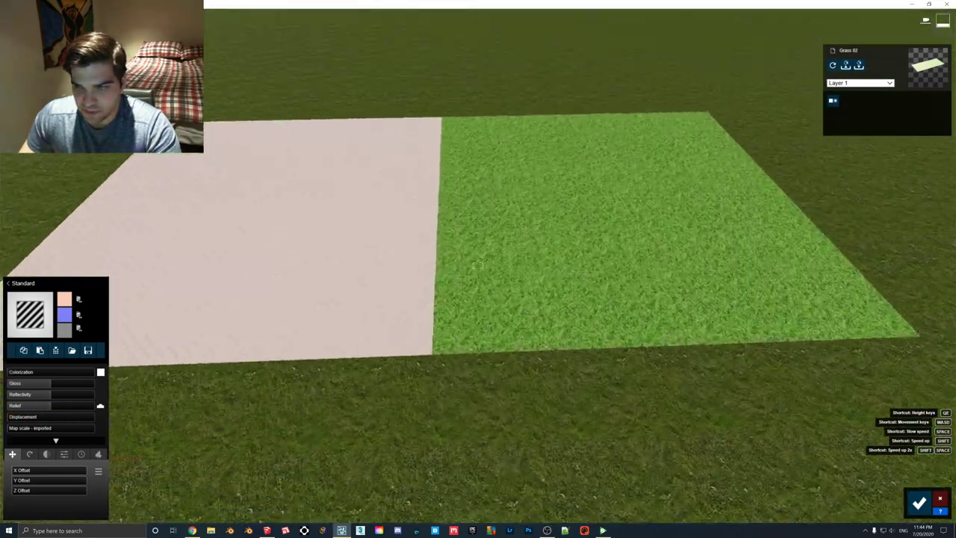
key(s)
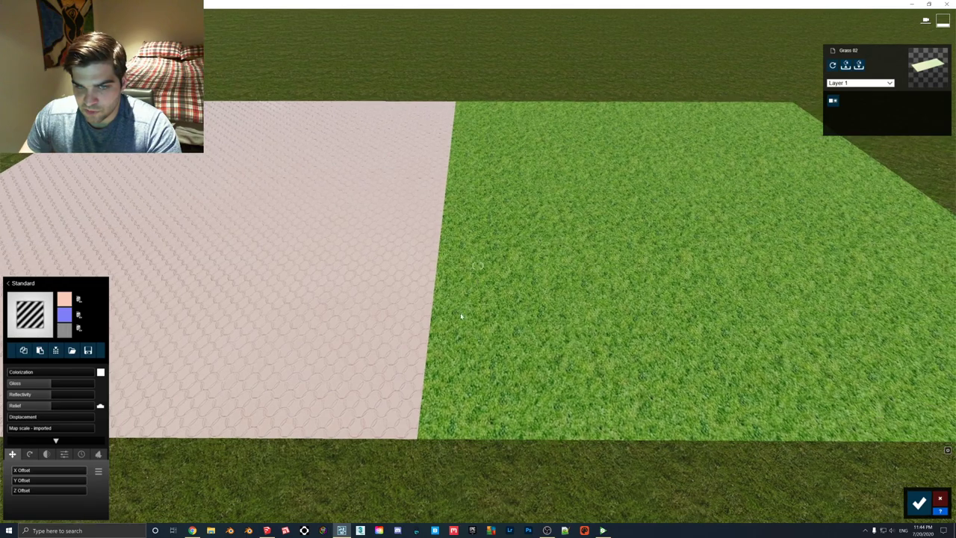
Step: Switch to File Explorer and open the 3K METALNESS folder of the ChainmailCopperRoundedThin001 texture
click(211, 530)
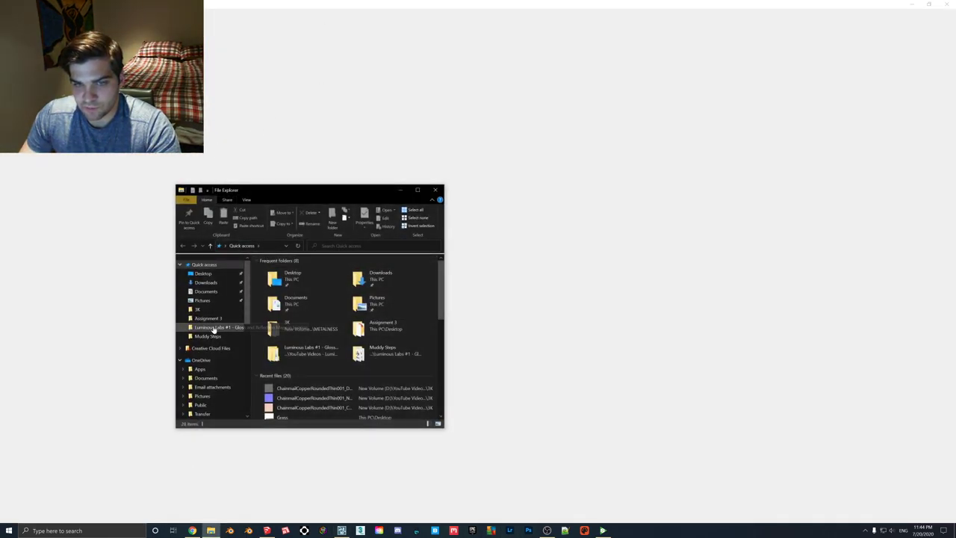
click(217, 328)
double_click(288, 271)
double_click(277, 279)
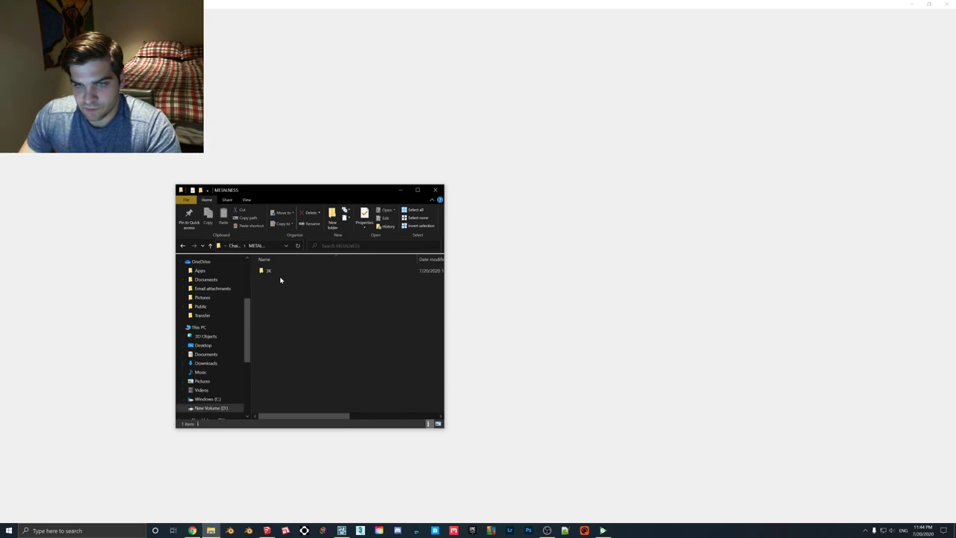
double_click(284, 271)
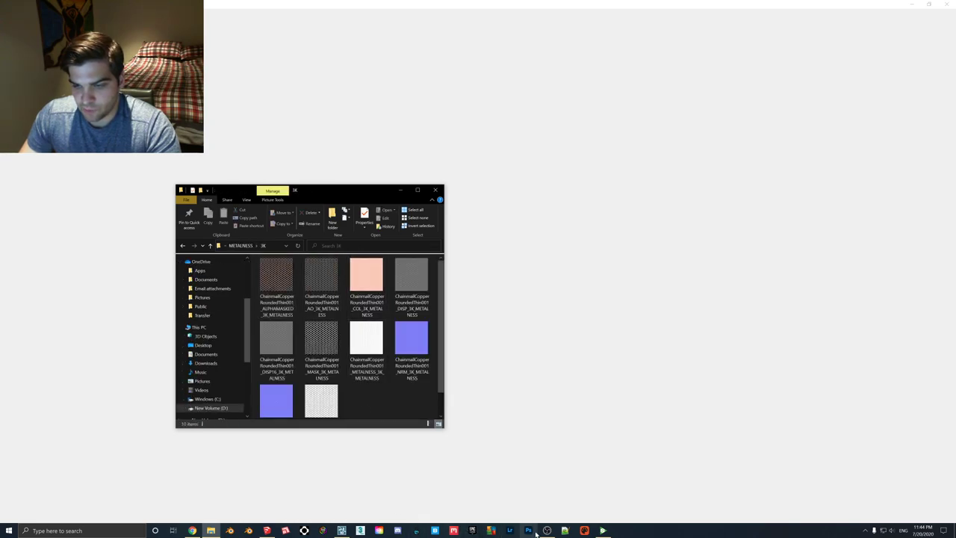
Step: Launch Photoshop and move the texture folder window clear of it
click(532, 531)
drag(310, 185, 249, 170)
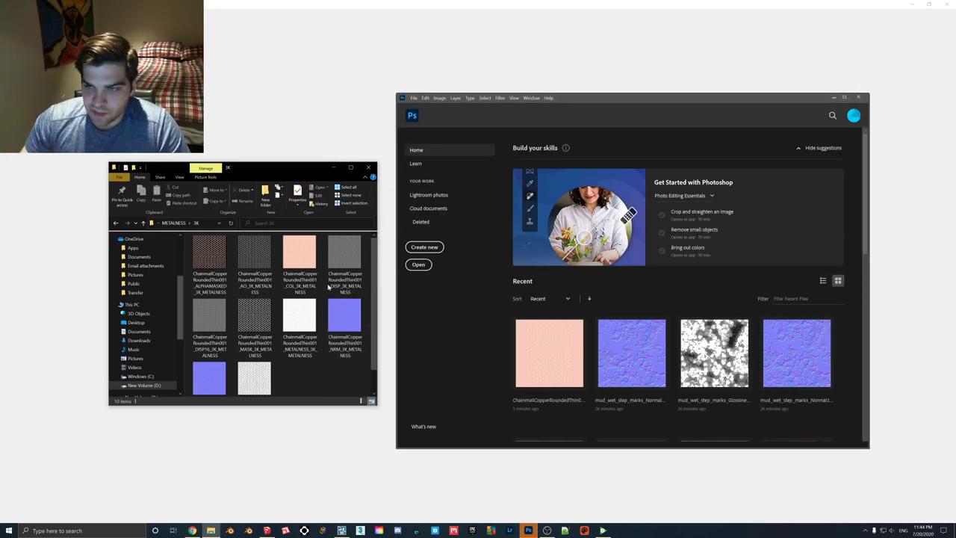
Step: Open the ChainmailCopperRoundedThin001 COL texture in Photoshop and preview the MASK texture in the image viewer
click(298, 263)
drag(308, 271, 428, 356)
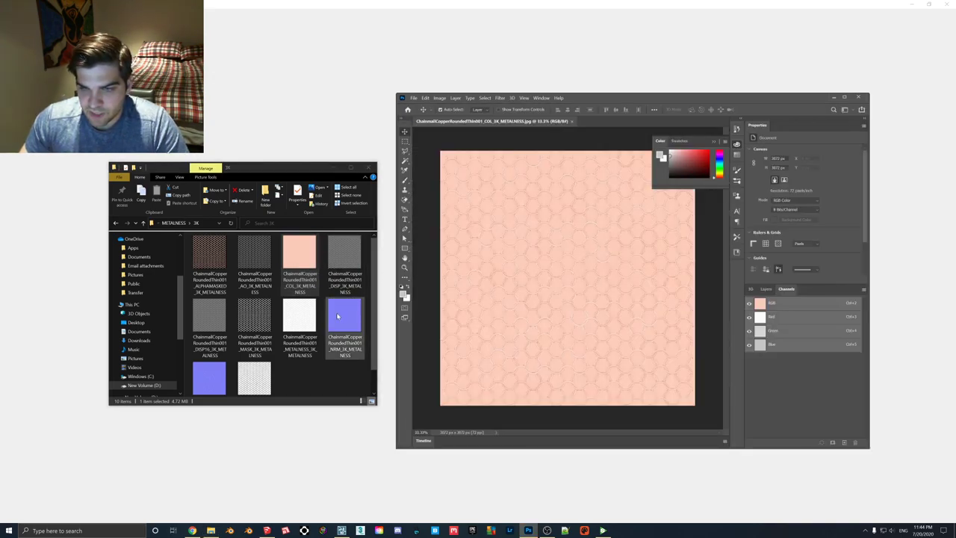
click(240, 319)
double_click(260, 326)
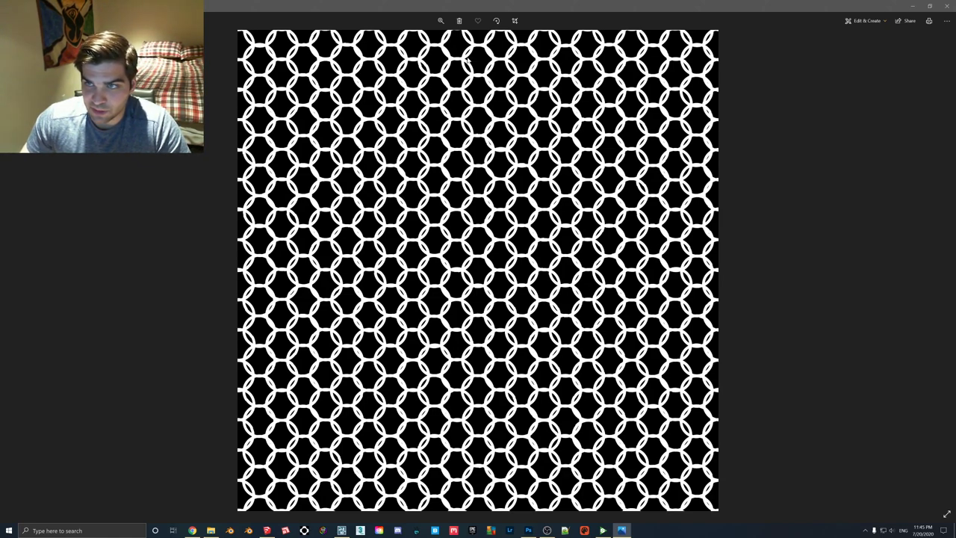
click(944, 5)
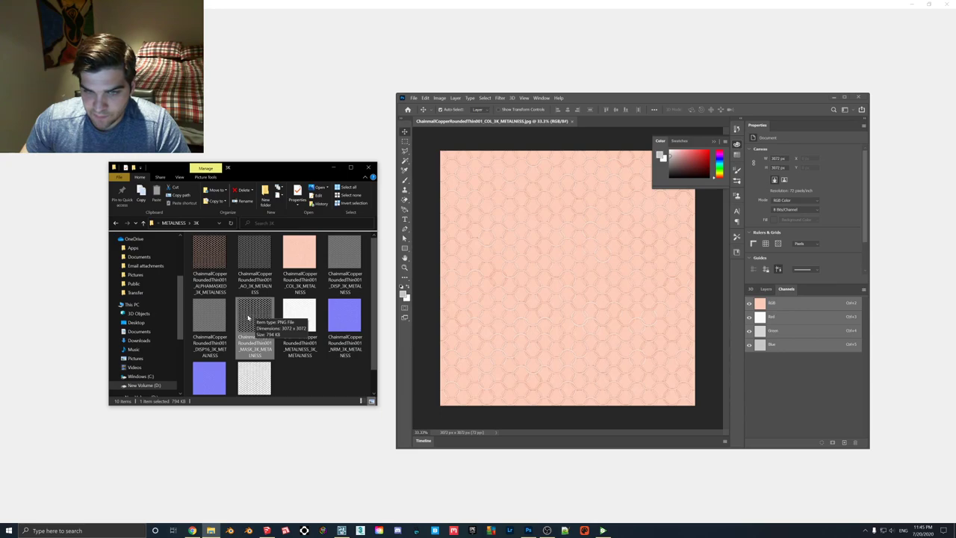
Step: Open the ChainmailCopperRoundedThin001 MASK texture as a separate document alongside the COL texture
drag(252, 319, 596, 292)
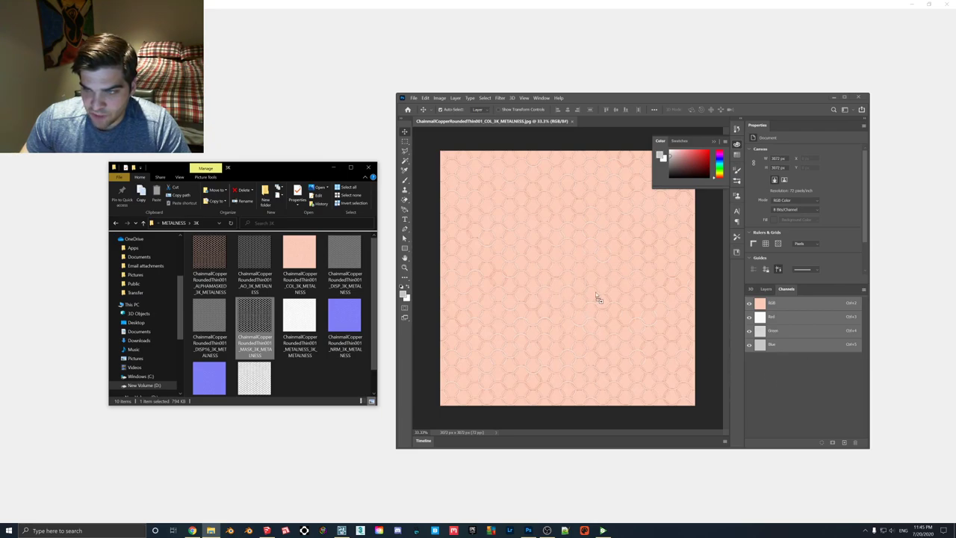
drag(791, 372, 626, 173)
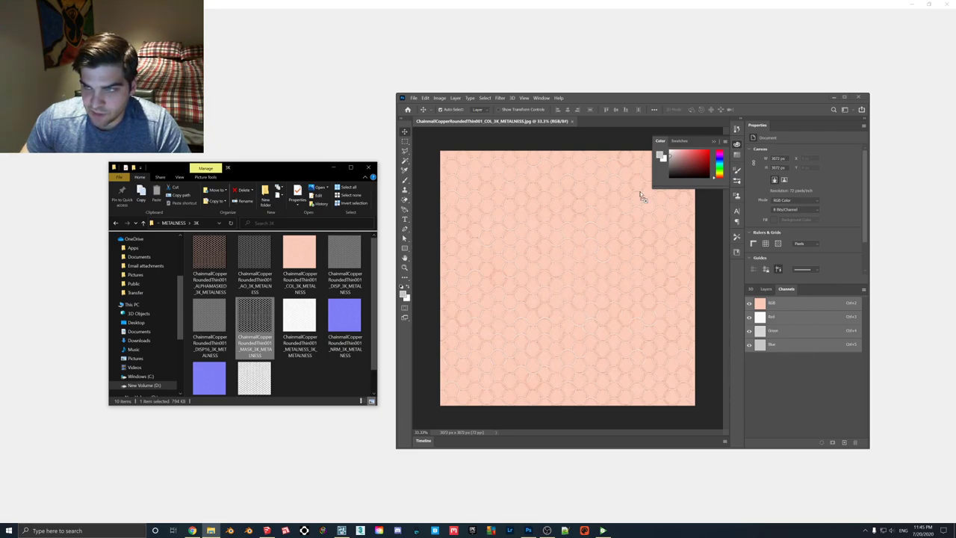
drag(788, 371, 635, 122)
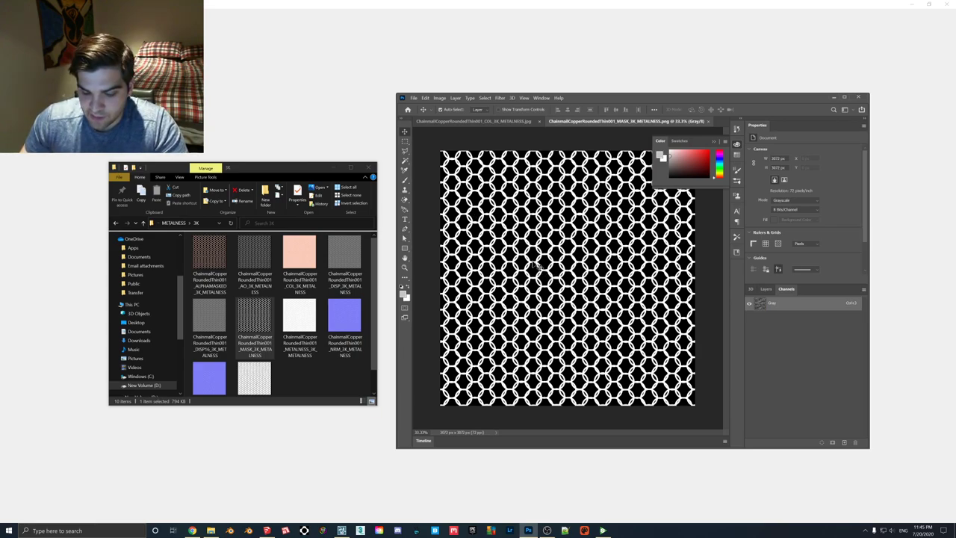
Step: Move the entire mask image into a new alpha channel of the COL document and show it together with the RGB channels
key(ctrl+a)
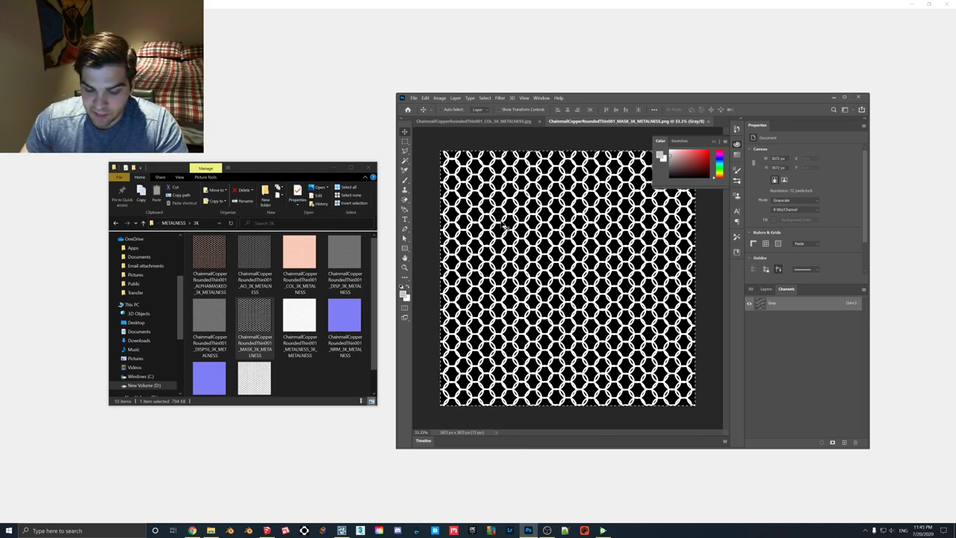
key(BackSpace)
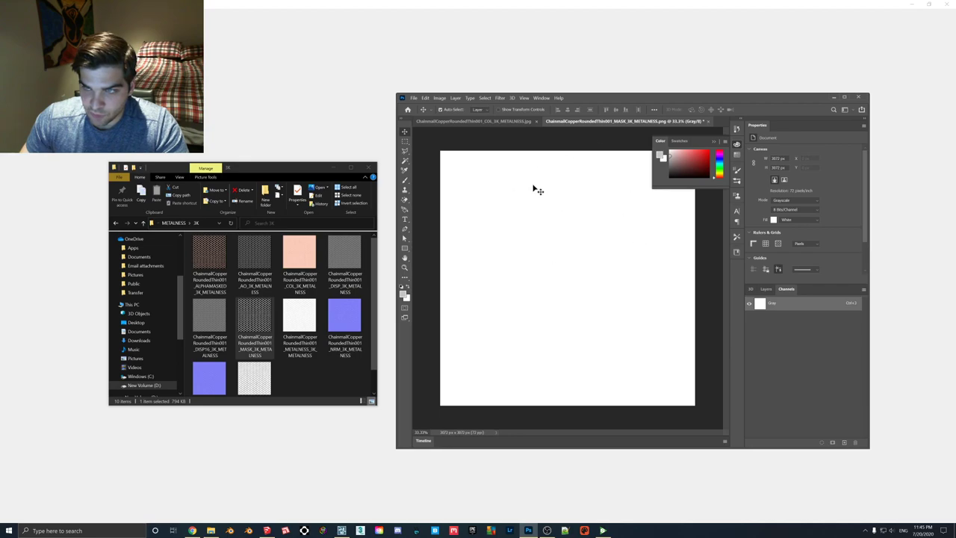
click(486, 121)
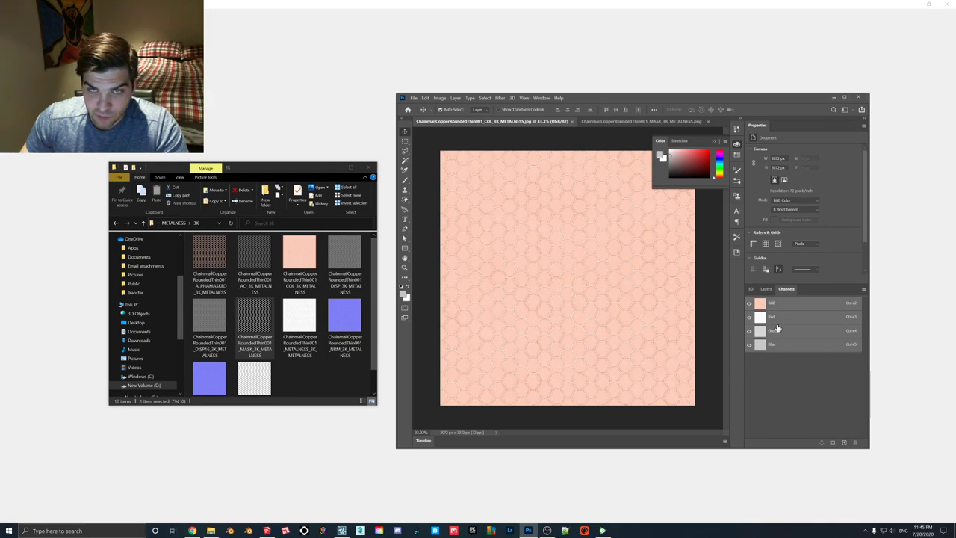
click(844, 443)
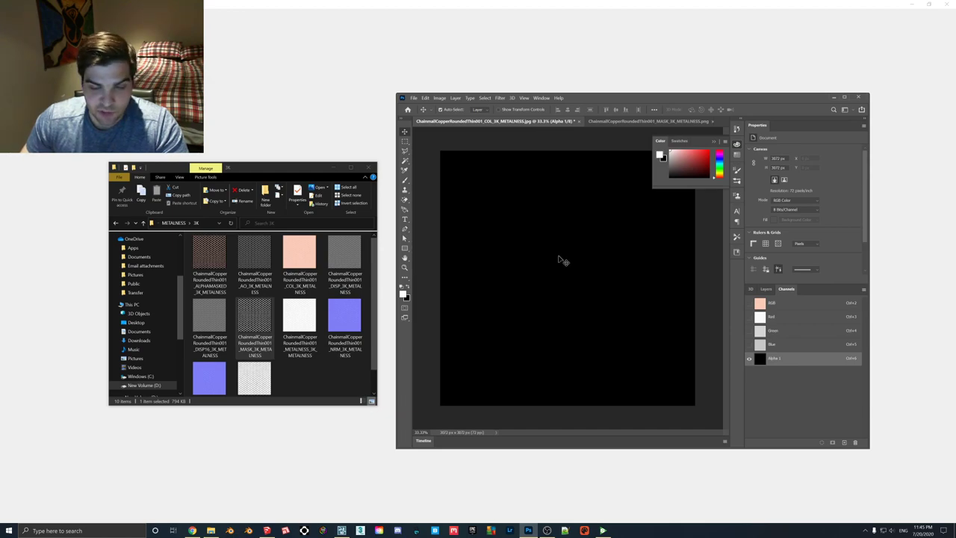
key(ctrl+v)
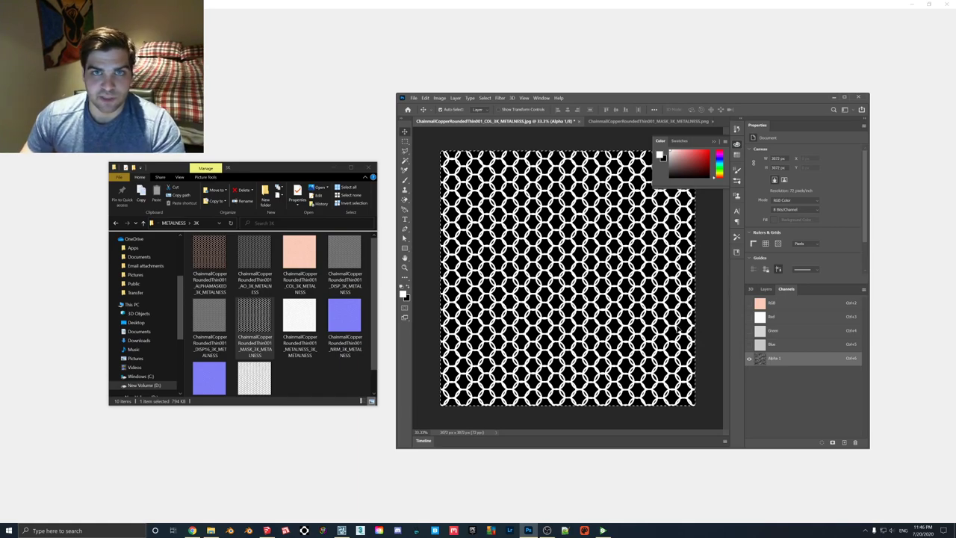
click(750, 303)
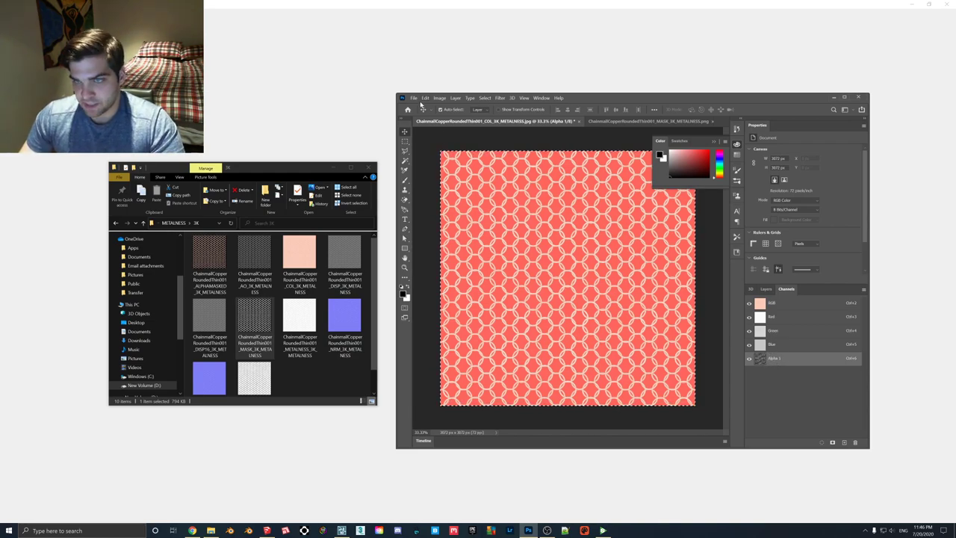
Step: Start saving the COL document as a new file in the METALNESS > 3K folder of ChainmailCopperRoundedThin001
click(413, 98)
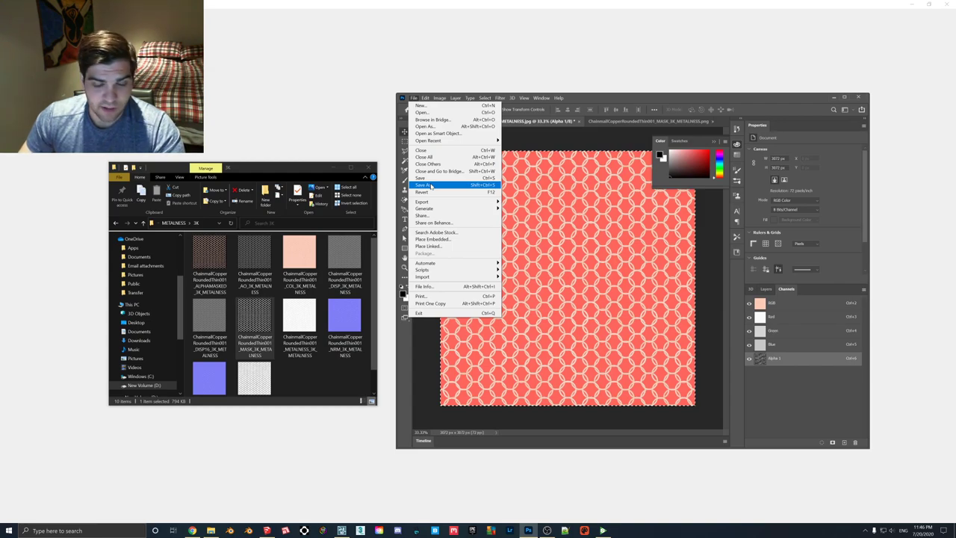
click(431, 186)
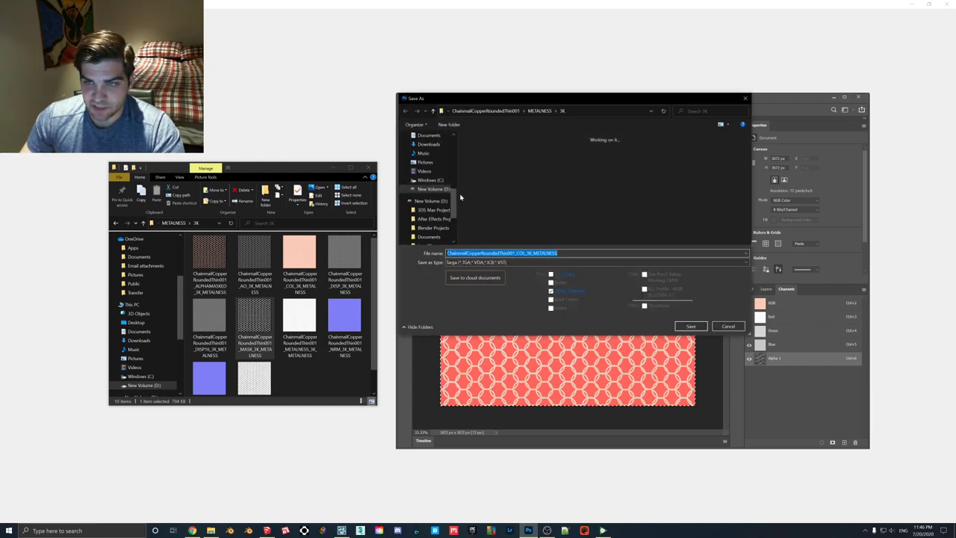
click(502, 111)
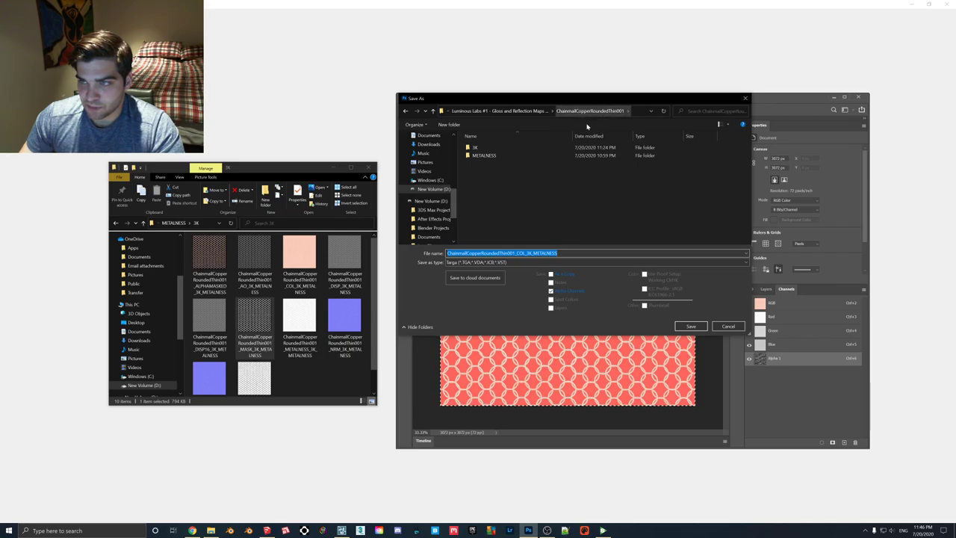
double_click(493, 155)
double_click(506, 147)
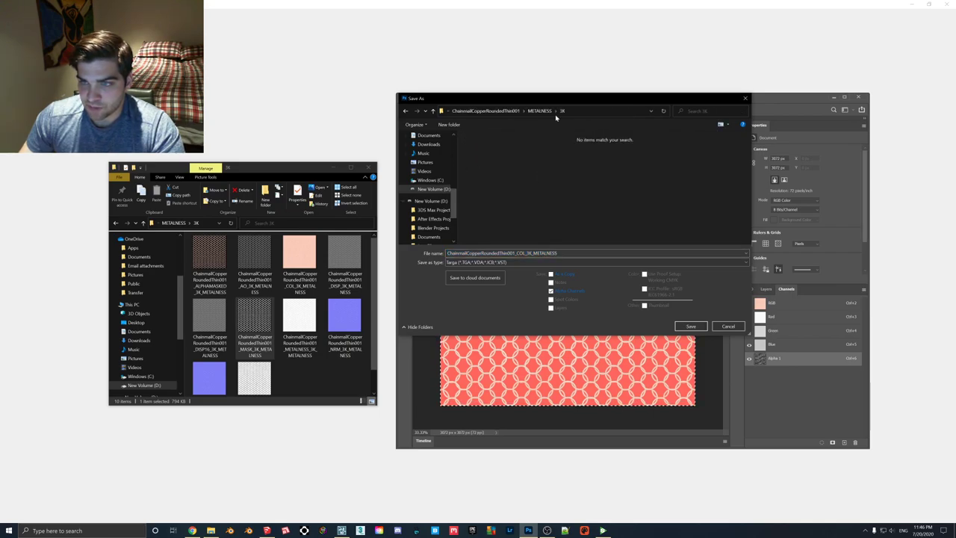
Step: Name the file ChainmailCopperRoundedThin001_COLMASK and save it as a Targa at 32 bits/pixel
click(525, 253)
drag(525, 253, 566, 253)
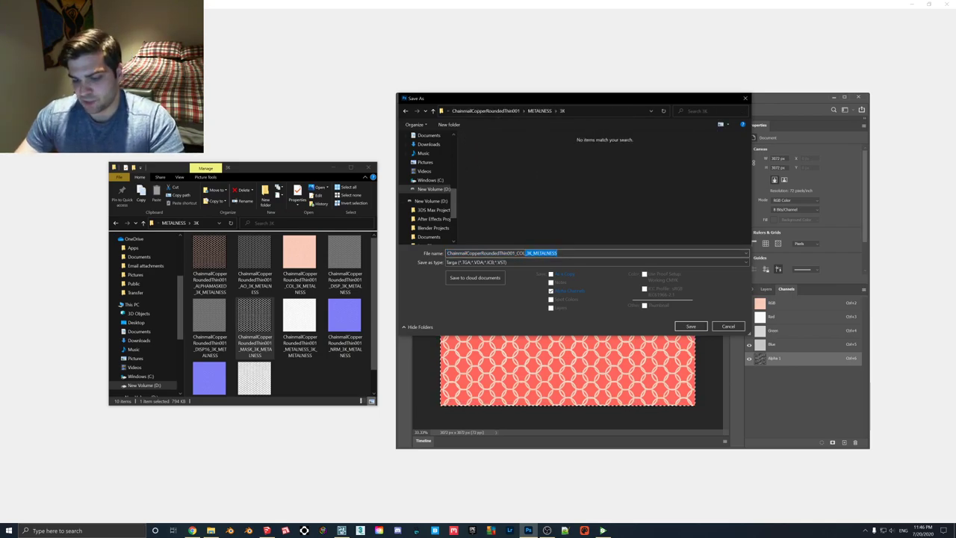
text(MASK)
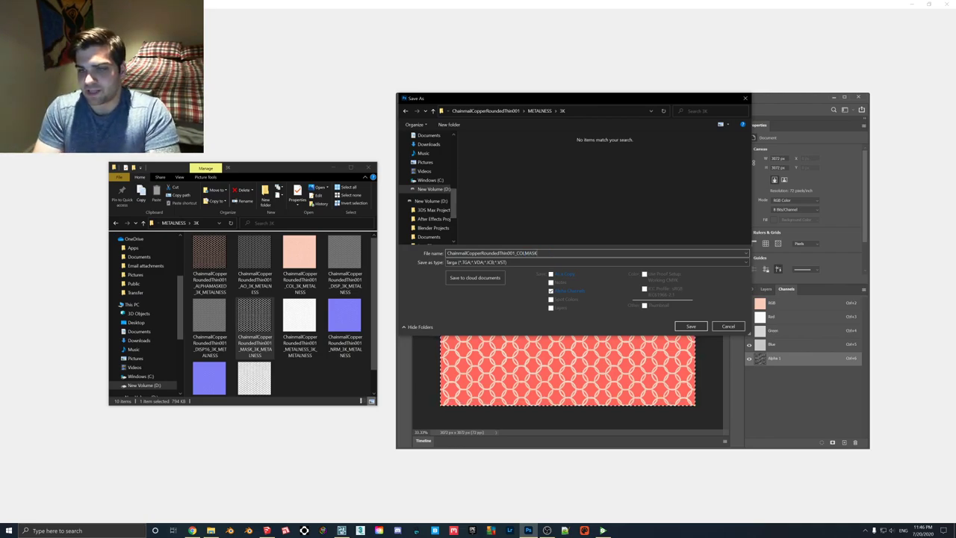
click(489, 263)
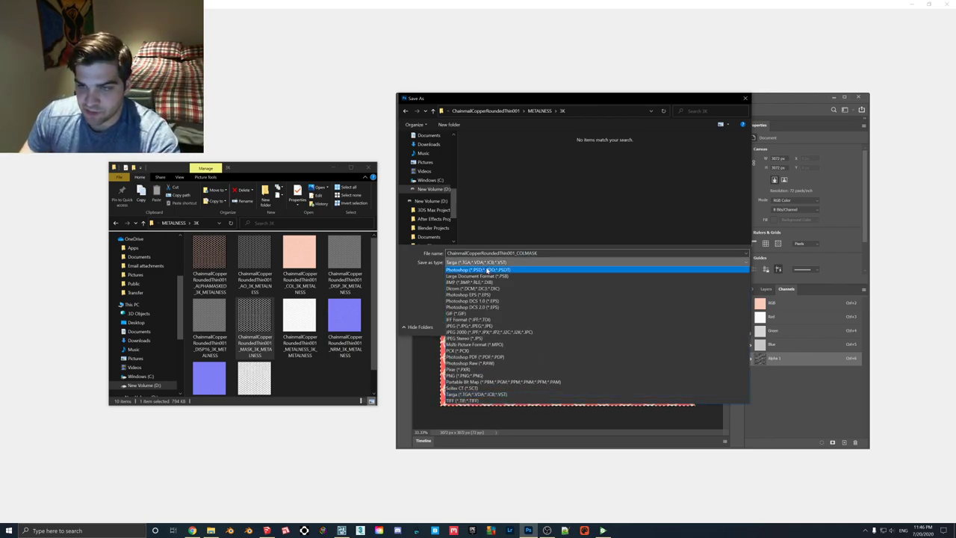
click(465, 394)
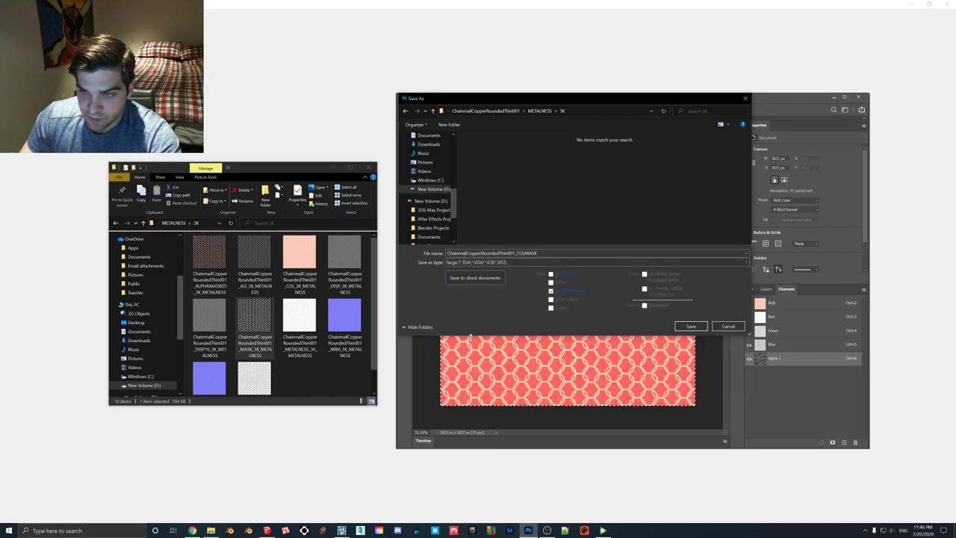
key(Return)
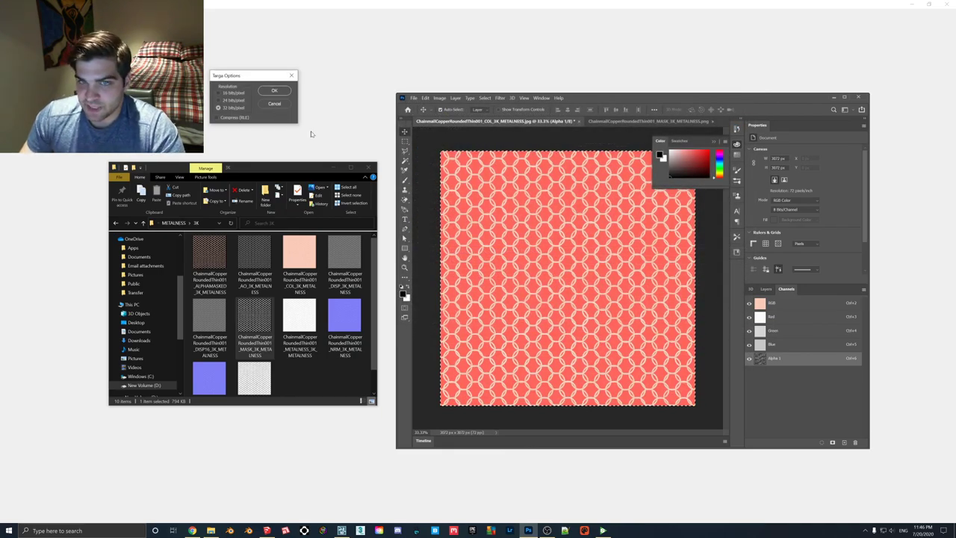
drag(254, 77, 335, 103)
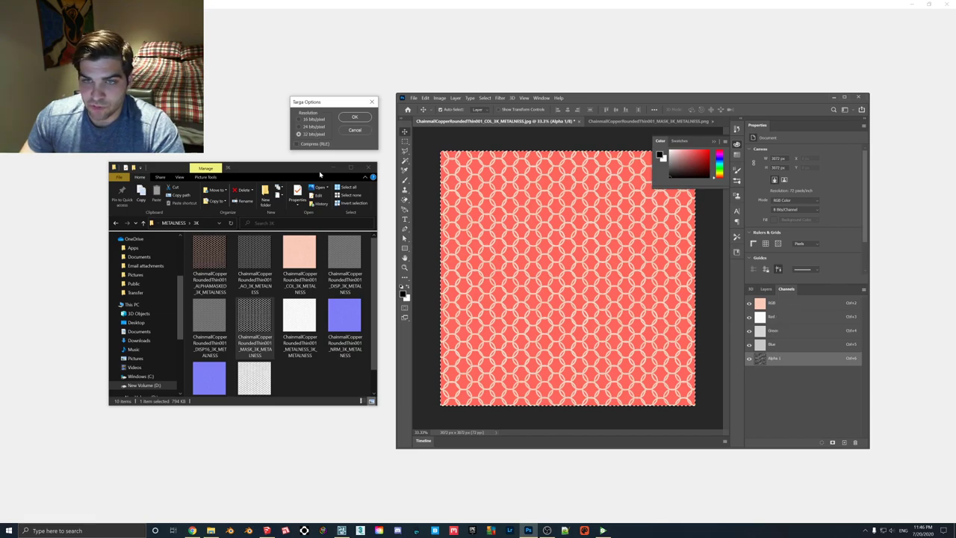
click(355, 119)
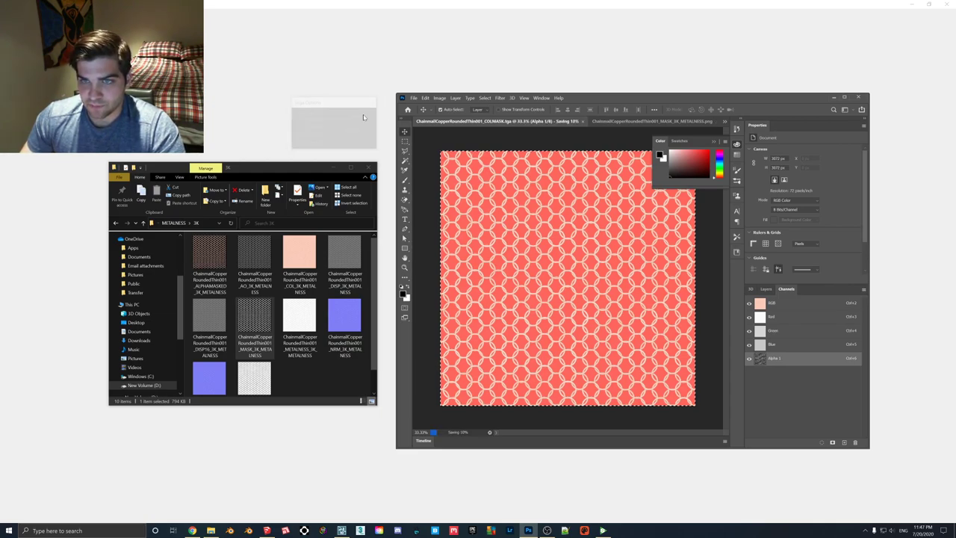
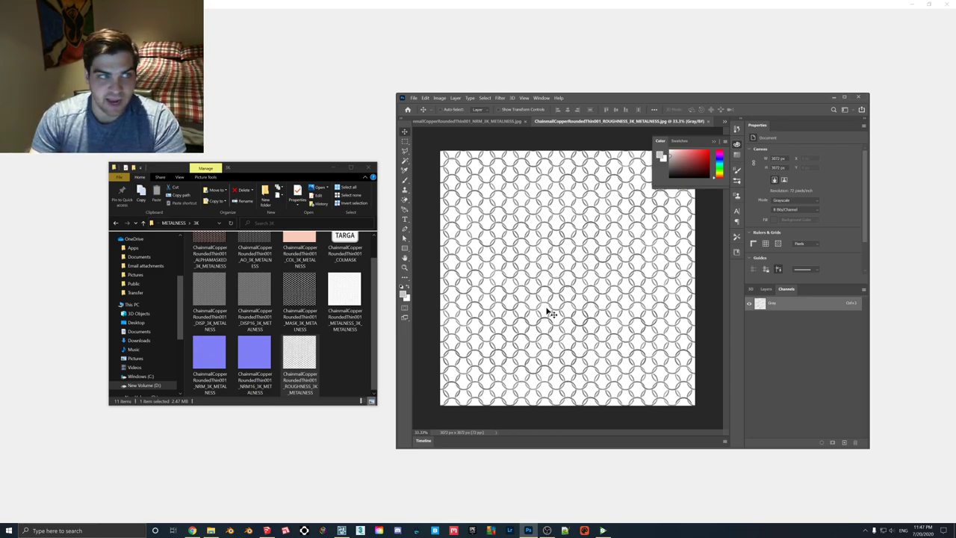
Step: Invert the ROUGHNESS texture into a gloss map and cut the whole image
key(ctrl+i)
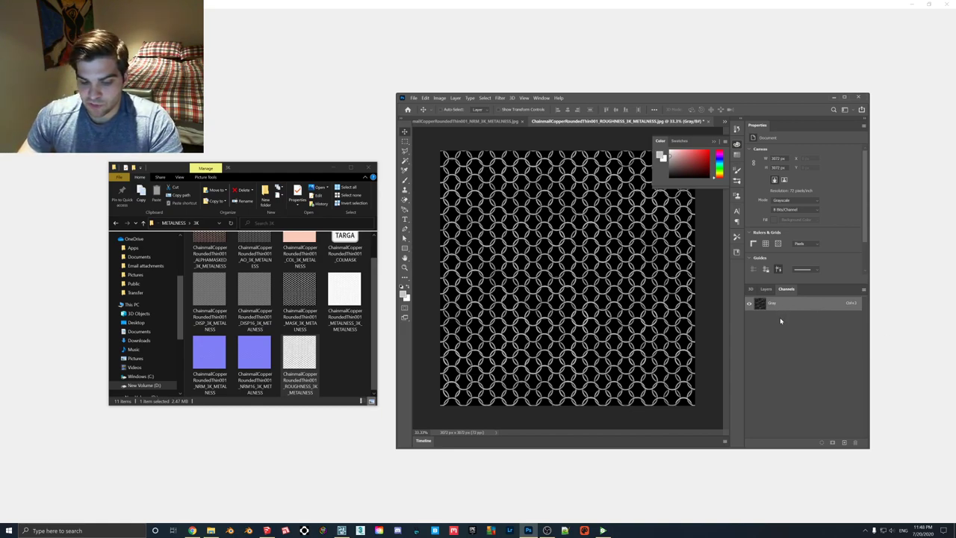
key(ctrl+a)
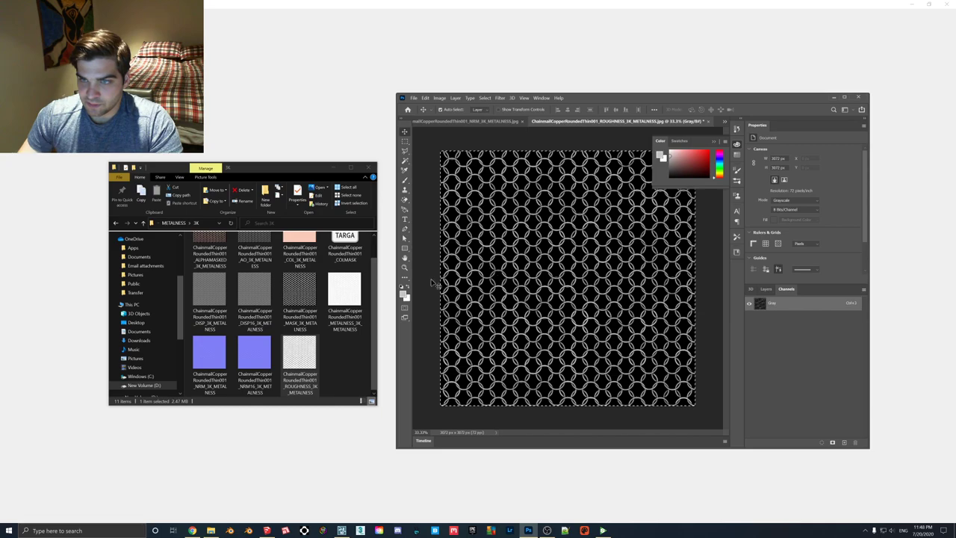
key(ctrl+x)
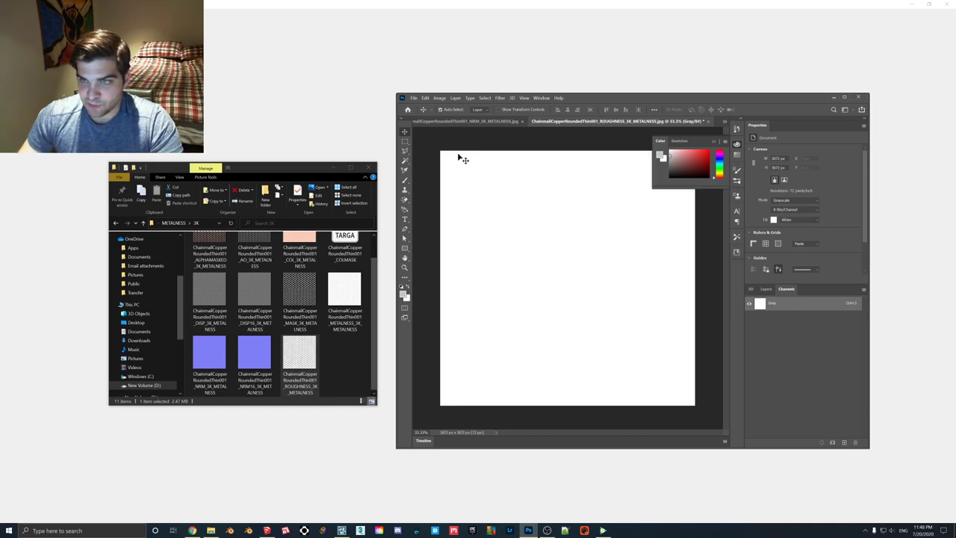
Step: Paste the inverted roughness image into a new alpha channel of the NRM document and show the RGB channels with it
click(478, 121)
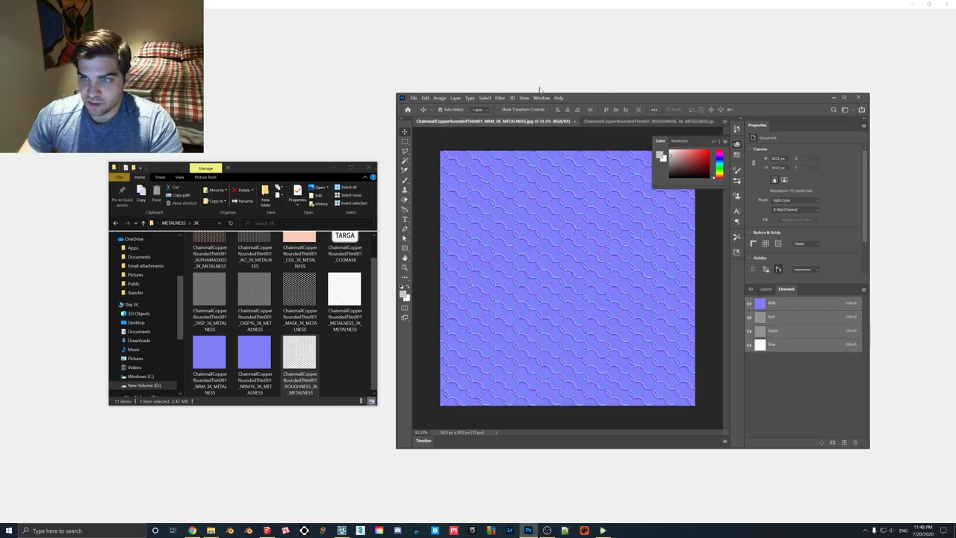
click(845, 442)
key(ctrl+v)
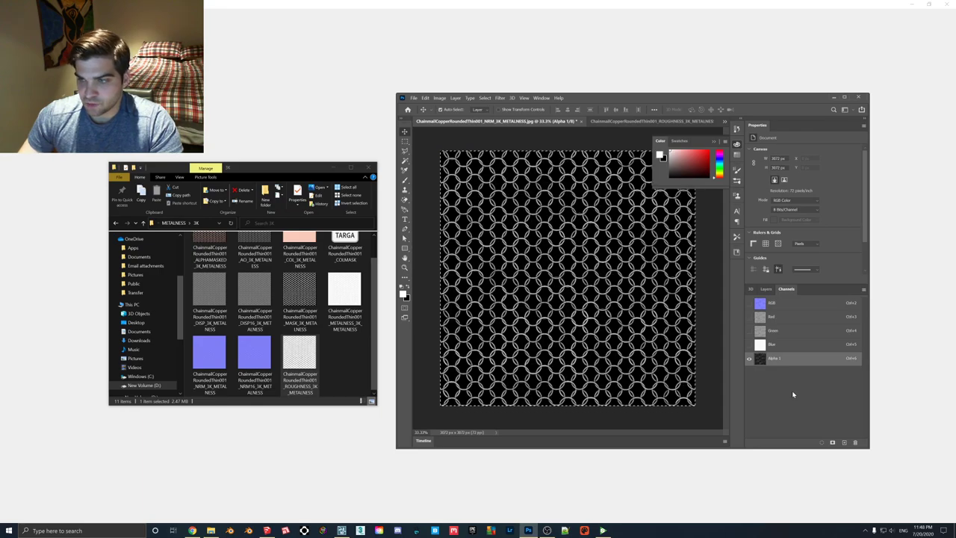
click(749, 303)
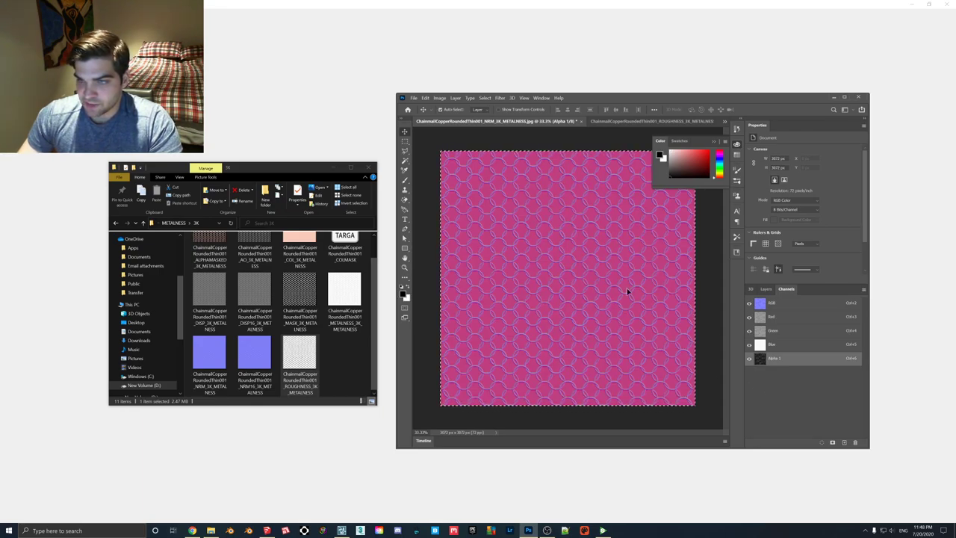
Step: Save the NRM document as ChainmailCopperRoundedThin001_NRMGLOSS in Targa format at 32 bits/pixel
click(413, 98)
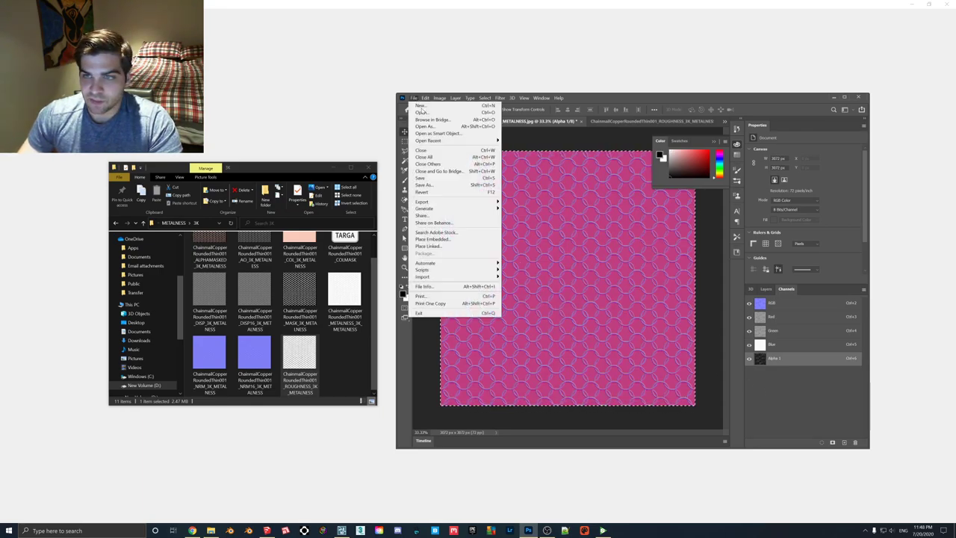
click(441, 184)
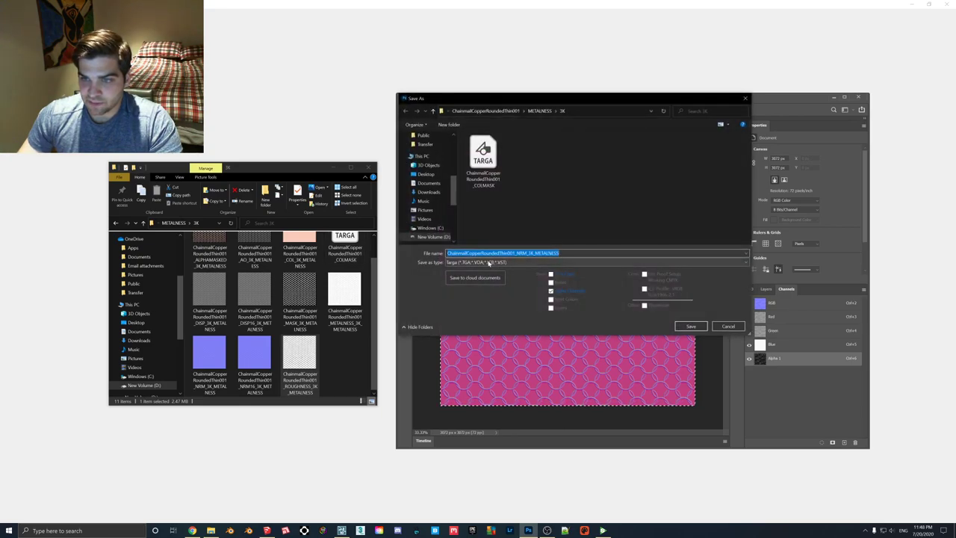
key(End)
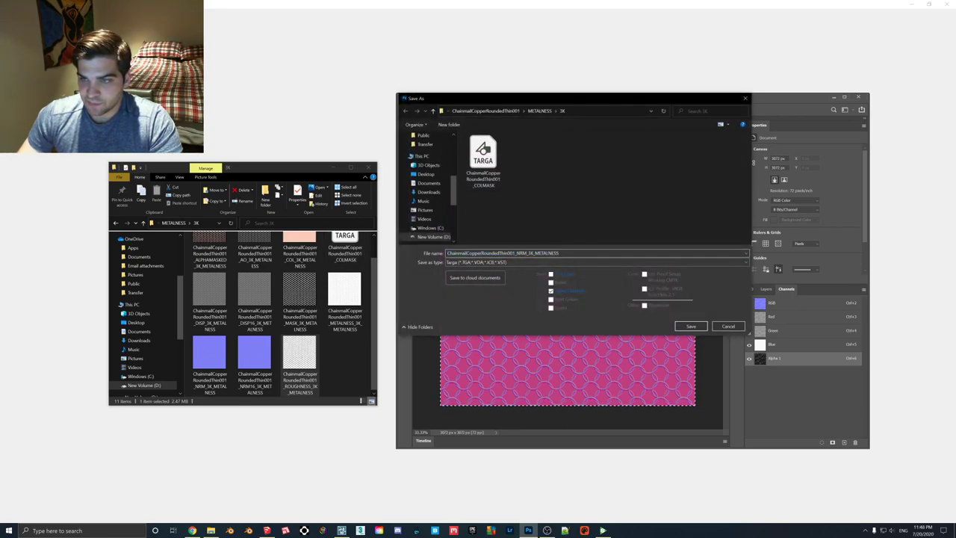
key(ctrl+shift+Left)
key(ctrl+shift+Left)
text(GLO)
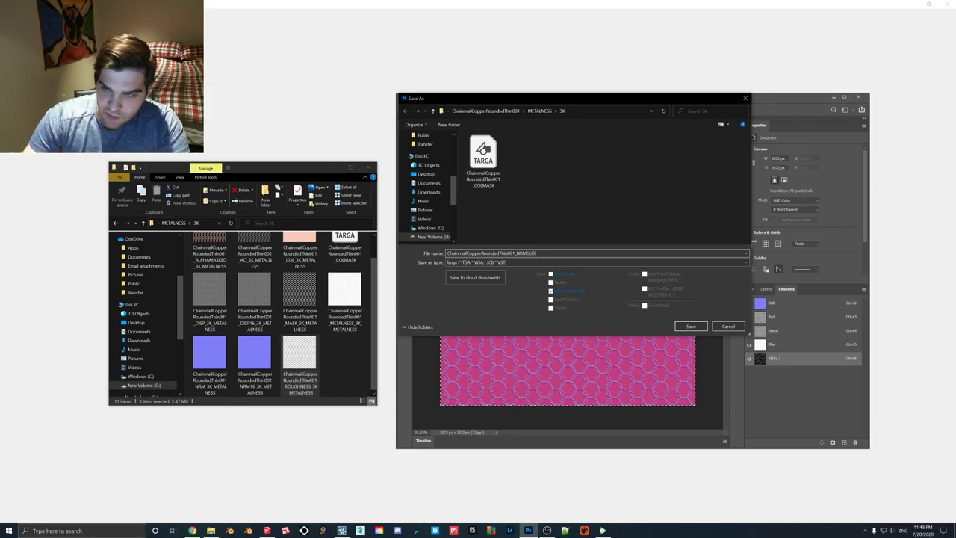
key(Return)
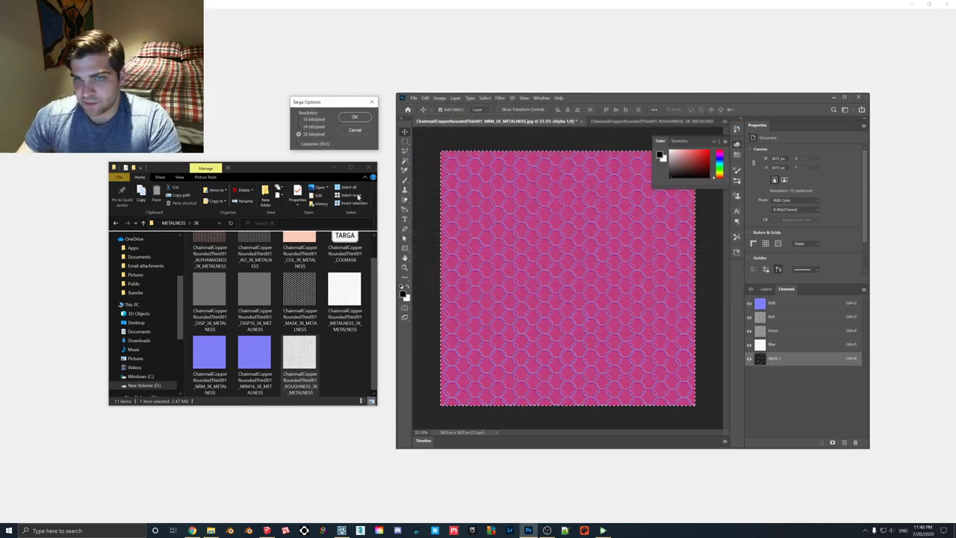
click(356, 118)
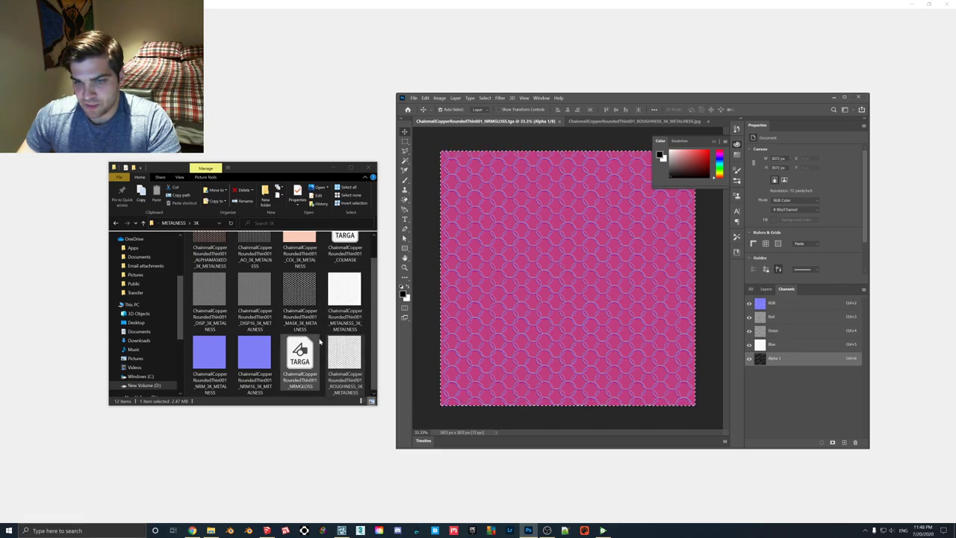
Step: Switch to Lumion and load ChainmailCopperRoundedThin001_COLMASK as the color map of the Grass Dark Green plane's material
click(334, 168)
key(alt+Tab)
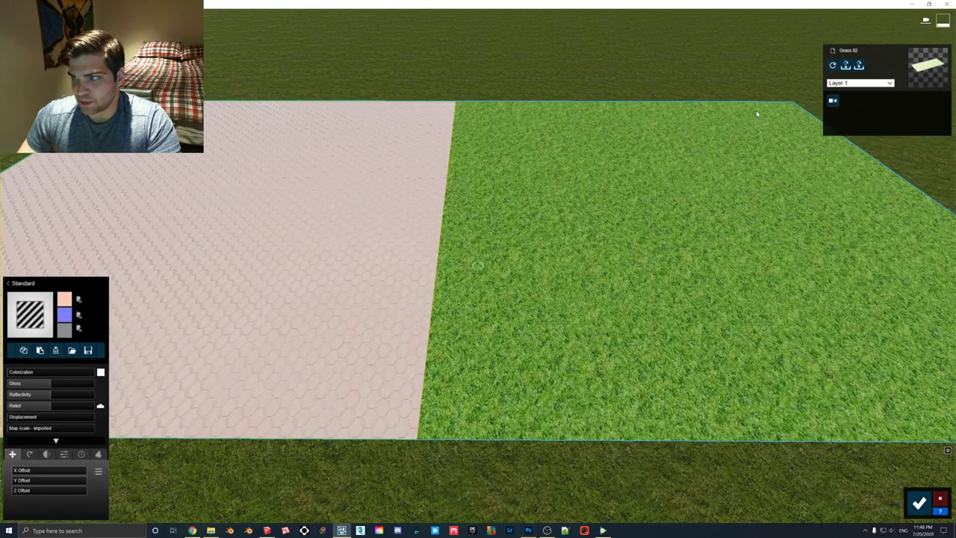
click(23, 371)
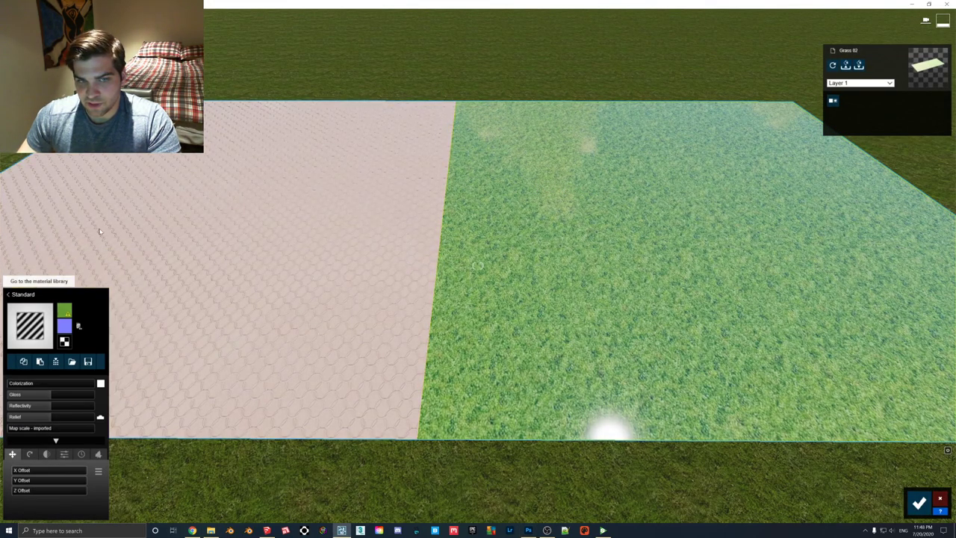
click(64, 311)
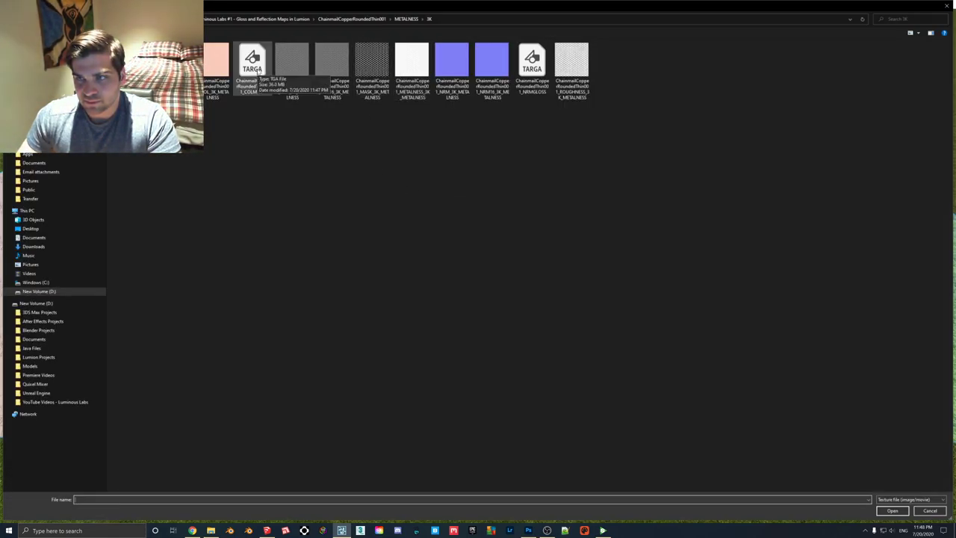
double_click(252, 68)
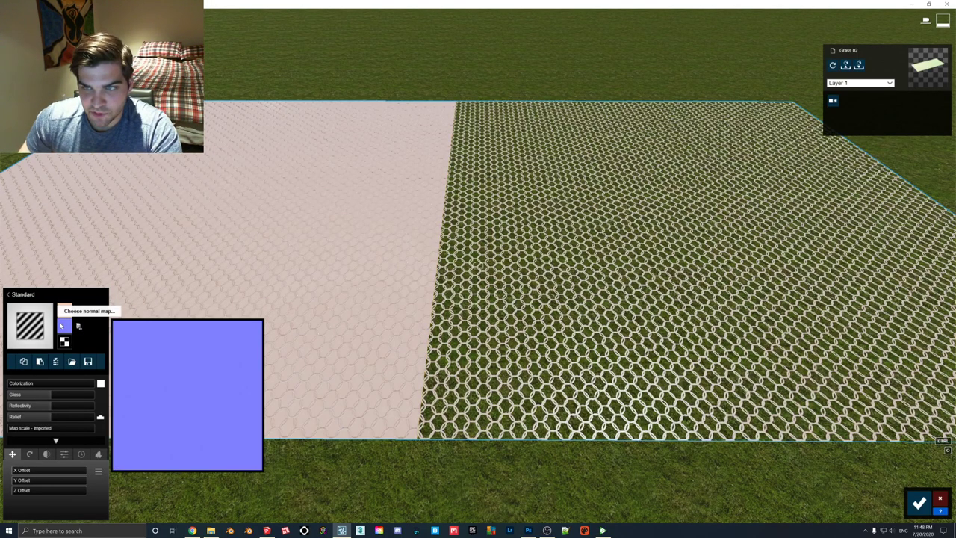
Step: Load ChainmailCopperRoundedThin001_NRMGLOSS from METALNESS > 3K as the normal map, using the general image file filter instead of TIF
click(64, 326)
click(402, 20)
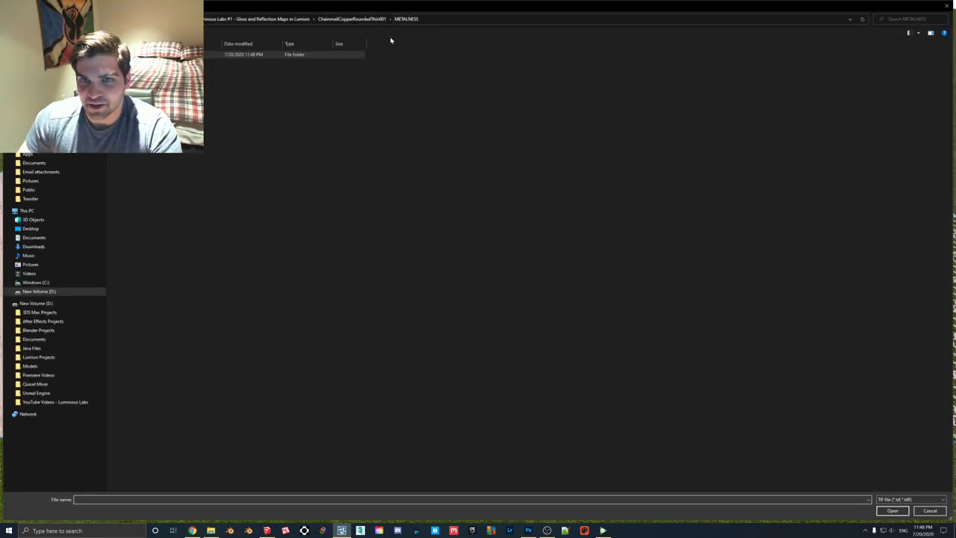
click(351, 19)
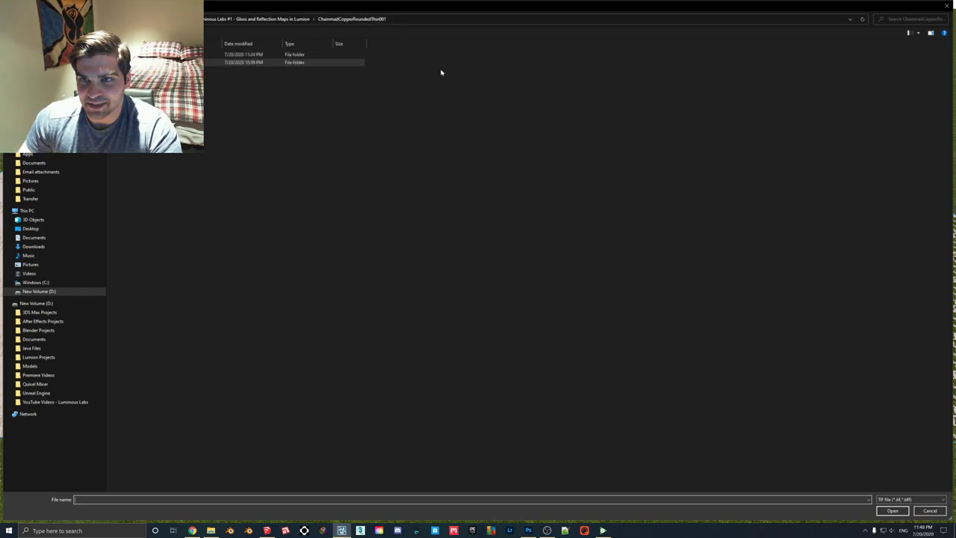
double_click(212, 55)
double_click(213, 55)
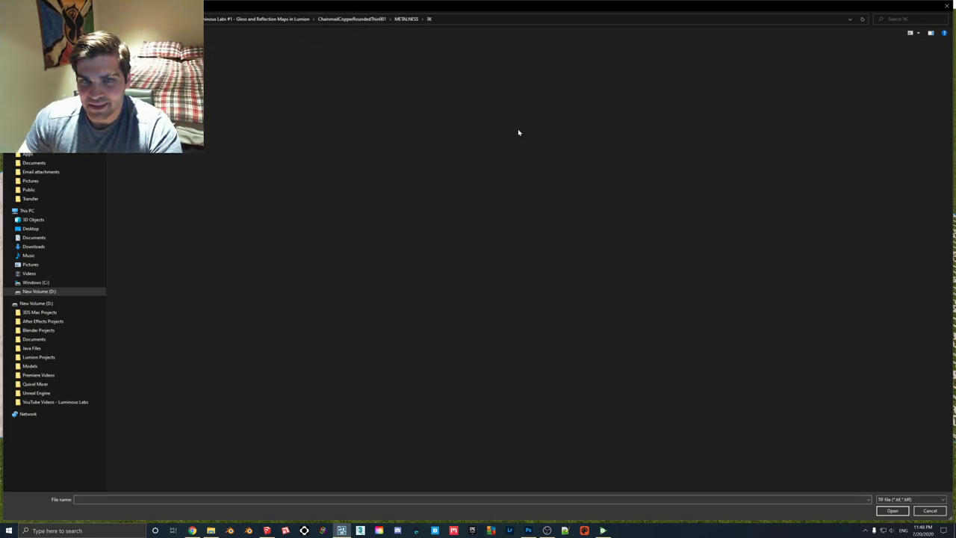
click(909, 497)
click(905, 456)
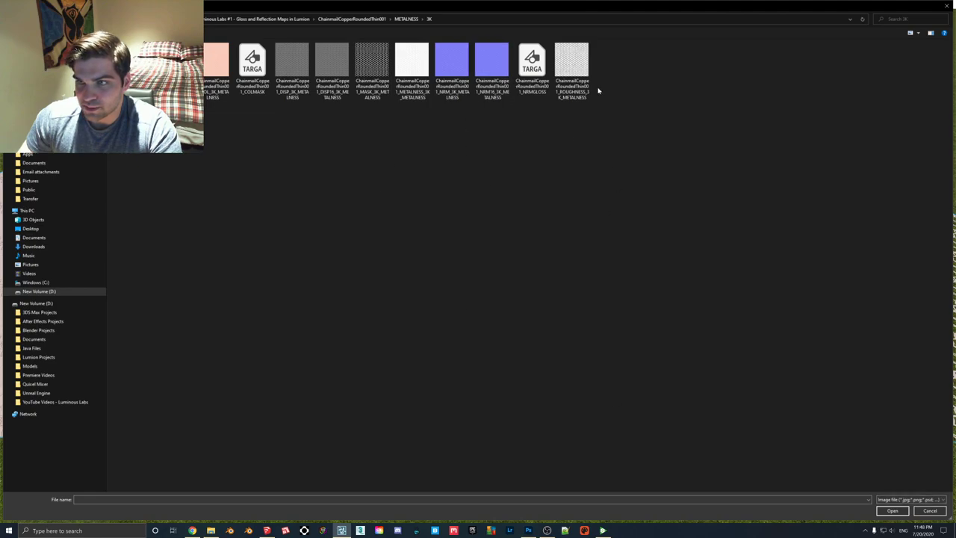
double_click(534, 69)
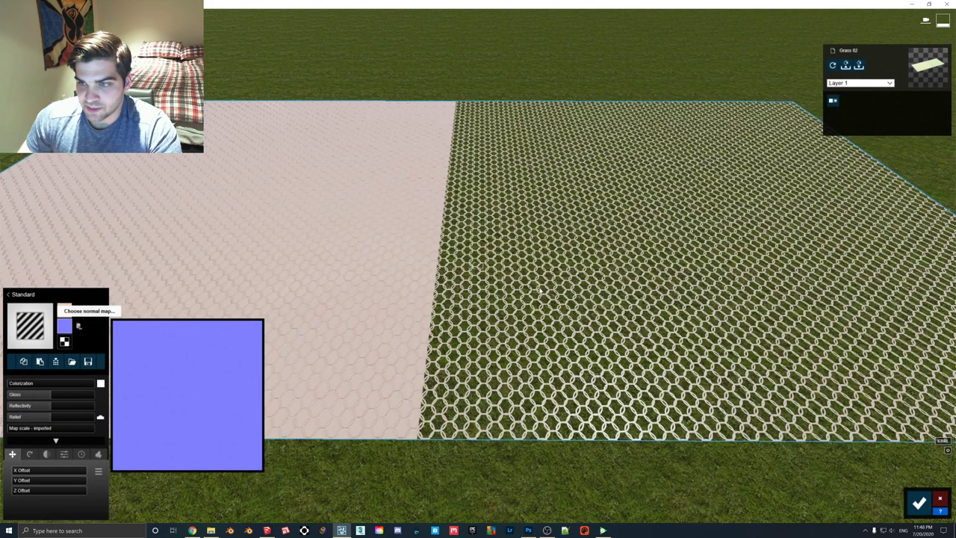
Step: Try the color map alpha as a reflectivity mask, and return the texture alpha setting to clipping the object
click(64, 453)
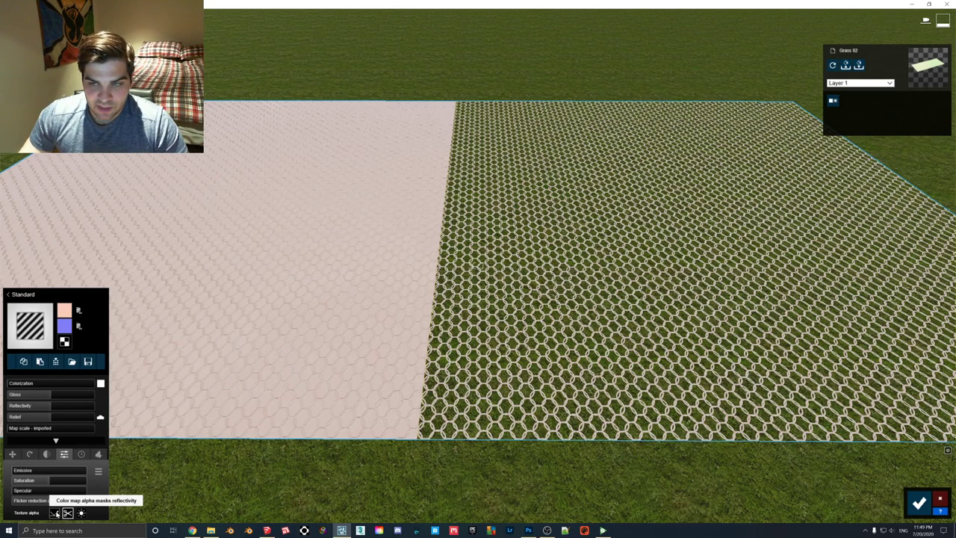
click(55, 513)
right_drag(495, 331, 415, 247)
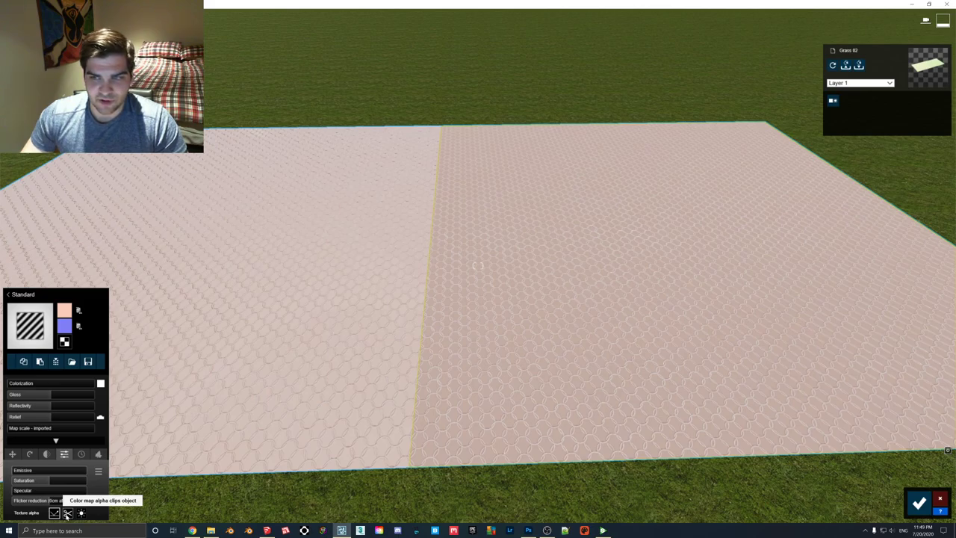
click(68, 513)
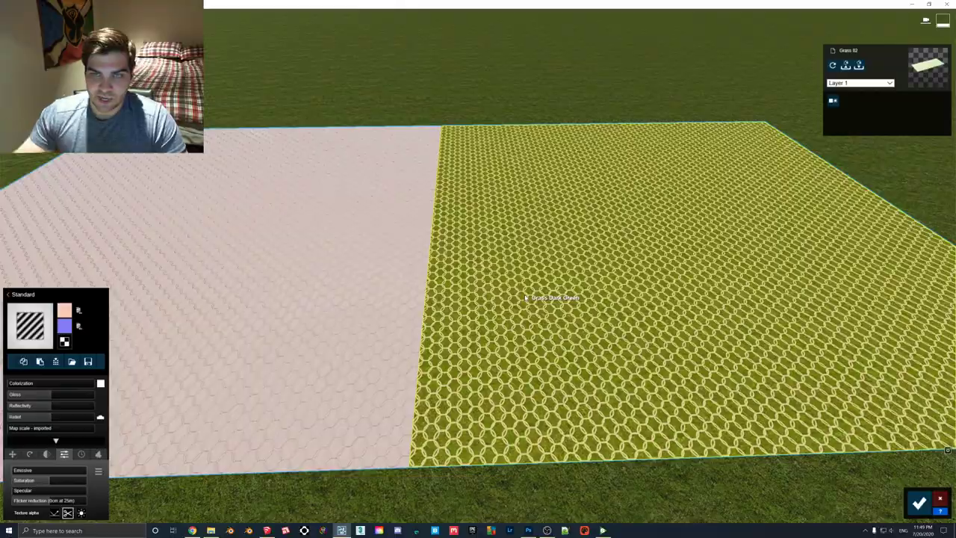
Step: Assign the chainmail displacement map from the METALNESS > 3K folder to the clipped chainmail material
right_drag(526, 297, 521, 293)
key(w)
scroll(519, 293, down, 10)
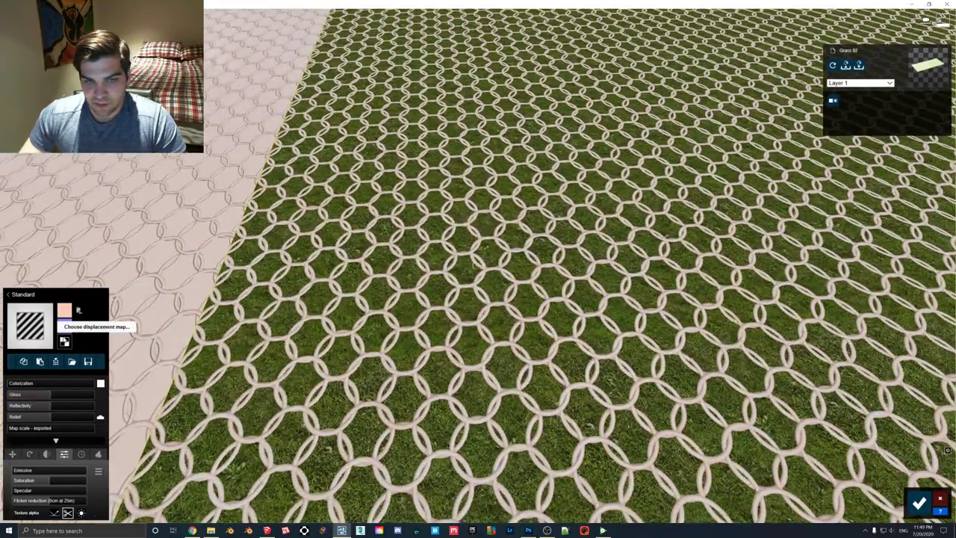
click(67, 326)
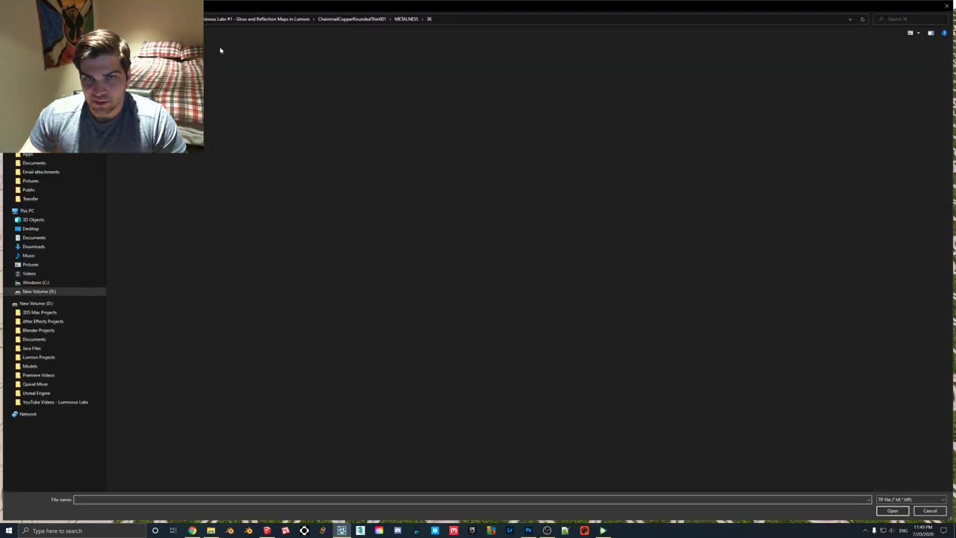
click(930, 511)
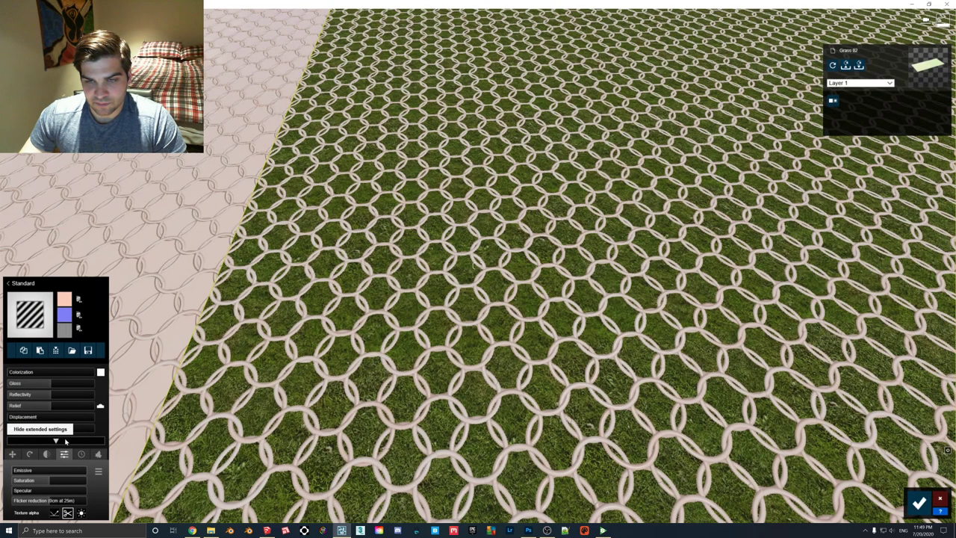
Step: Increase the clipped chainmail material's displacement and save the material changes
click(27, 418)
right_drag(224, 358, 196, 371)
right_drag(475, 266, 441, 232)
key(w)
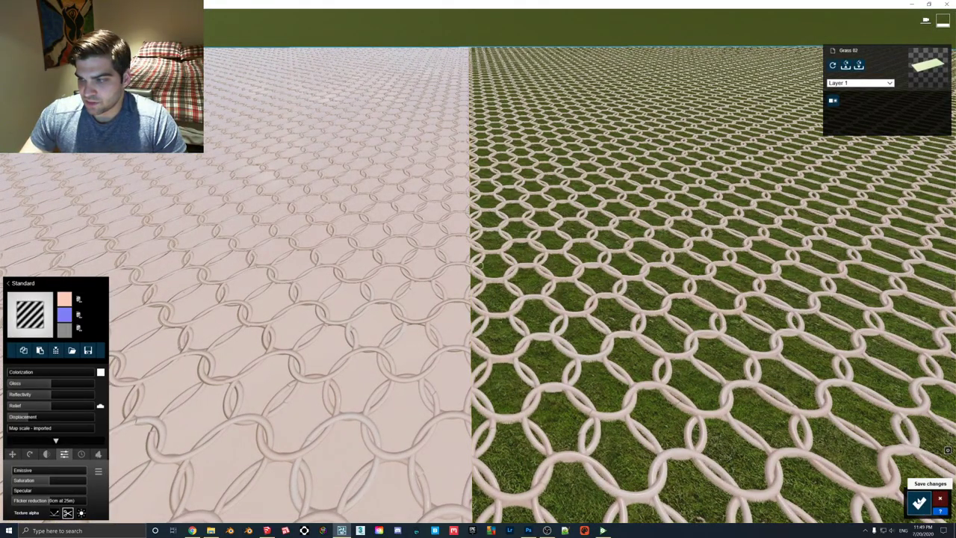
click(919, 502)
Step: Apply the Realistic style in Photo mode and render the current shot at Print size, 3840x2160, as a JPG
click(941, 469)
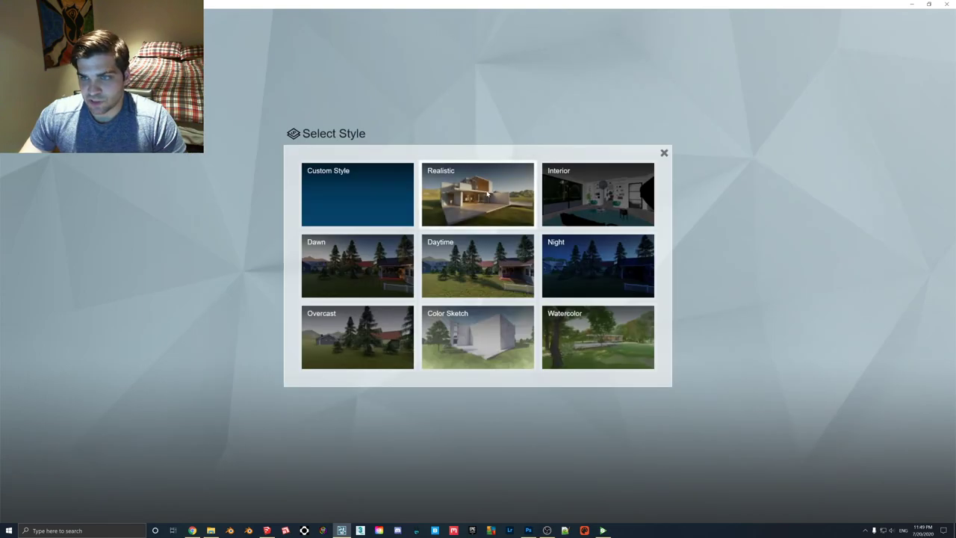
click(496, 224)
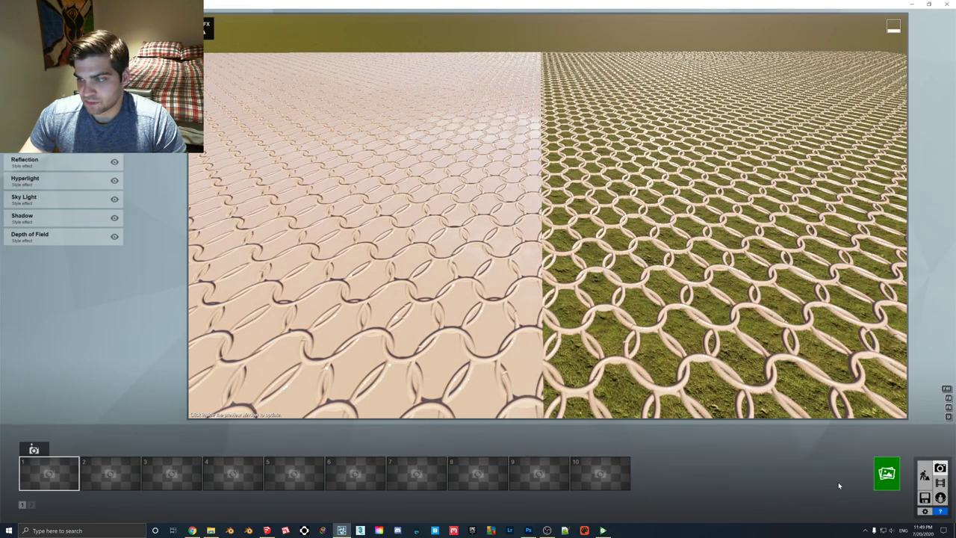
click(884, 474)
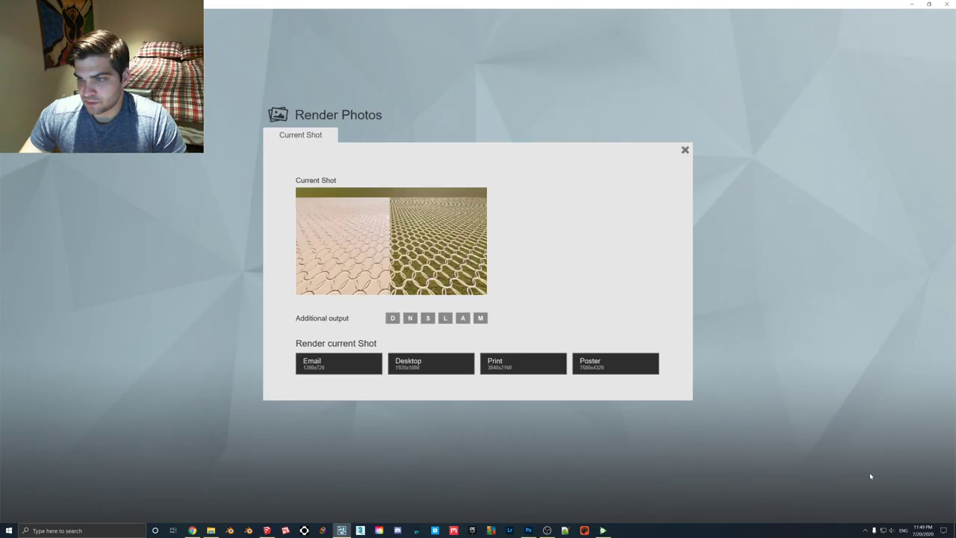
click(505, 367)
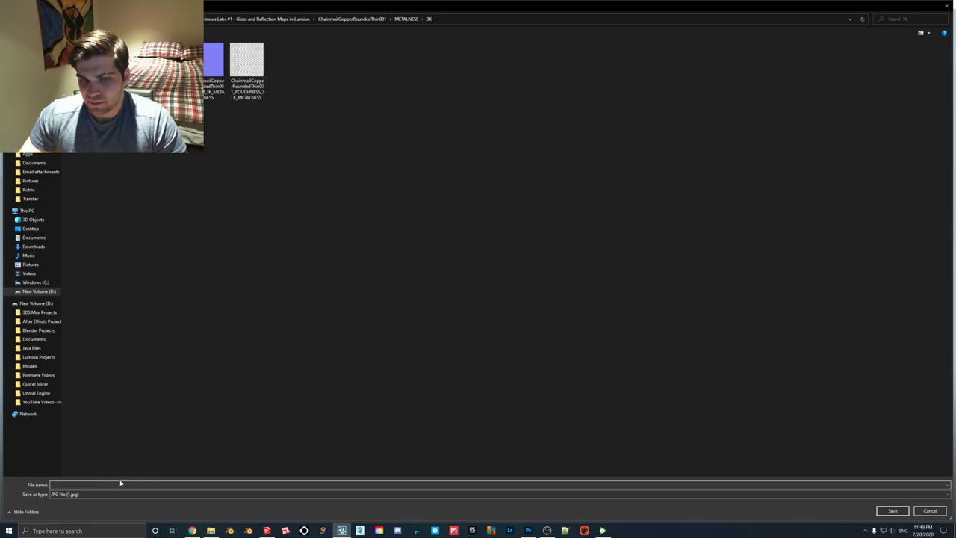
text(asdf)
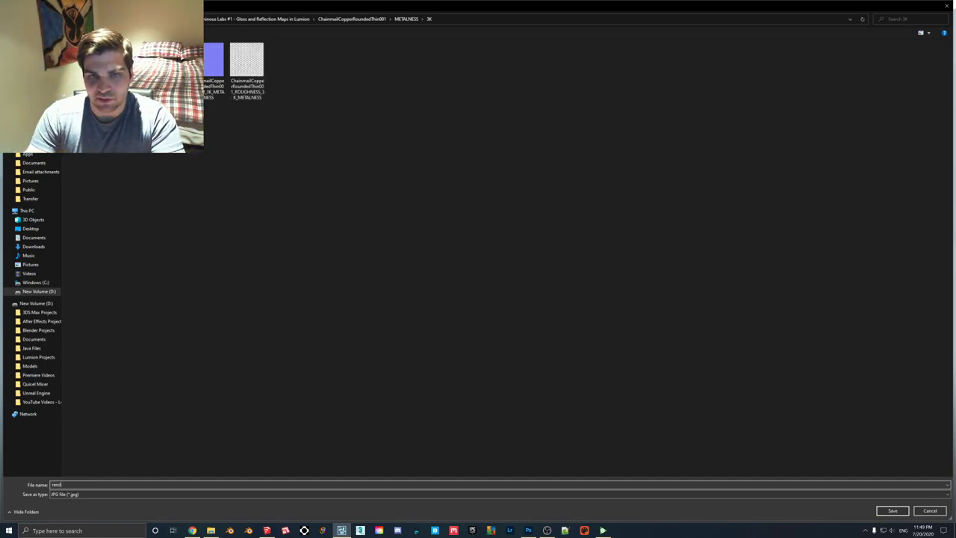
key(Return)
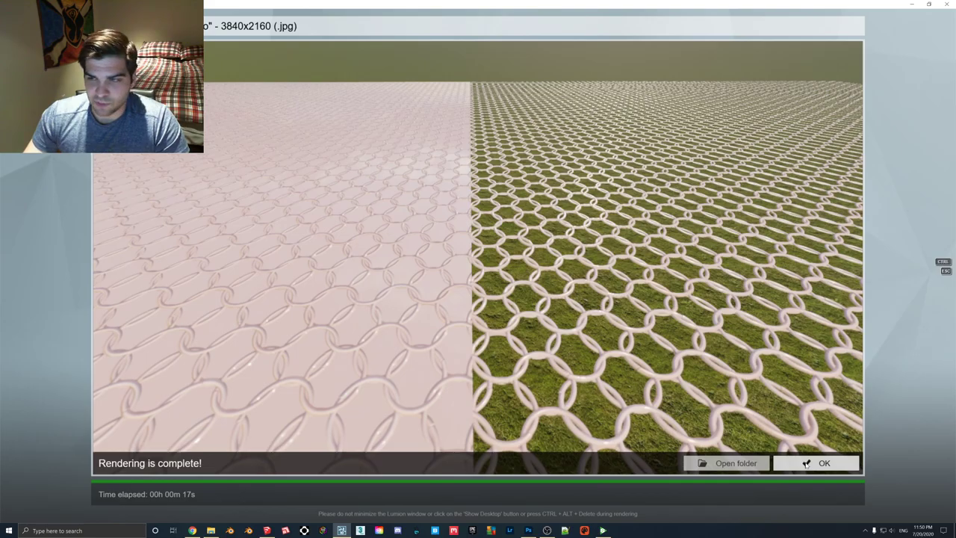
click(816, 463)
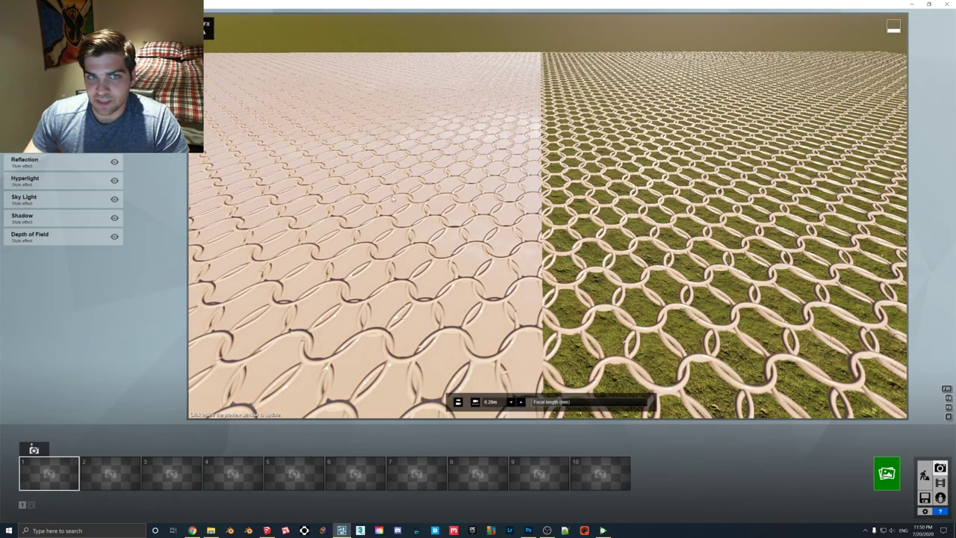
Step: Return to the Material Editor in Build mode and remove the color, normal and displacement maps from the Grass Dark Green plane
click(924, 474)
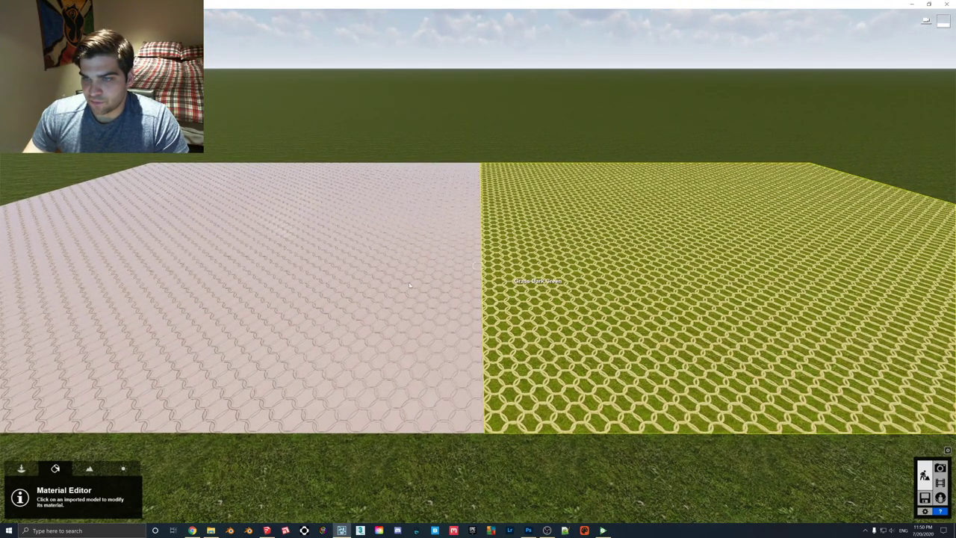
click(241, 241)
click(78, 299)
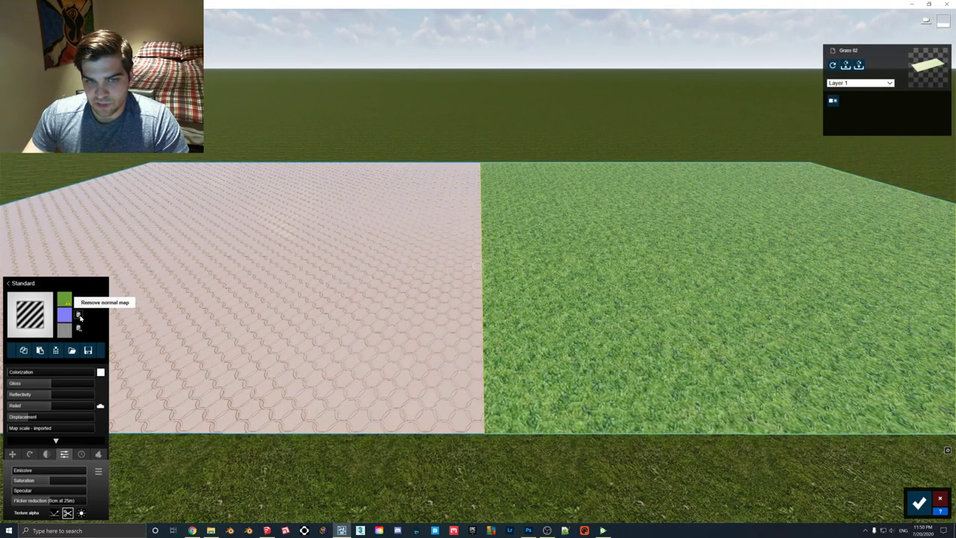
click(78, 316)
click(79, 330)
Step: Remove the color, normal and displacement maps from the opaque chainmail plane beside the grass plane
click(341, 345)
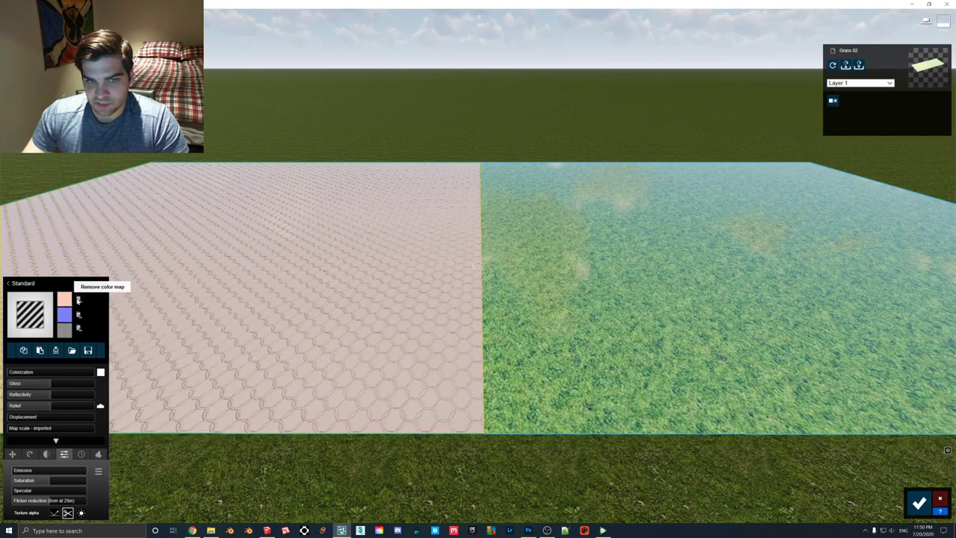
click(78, 299)
click(80, 314)
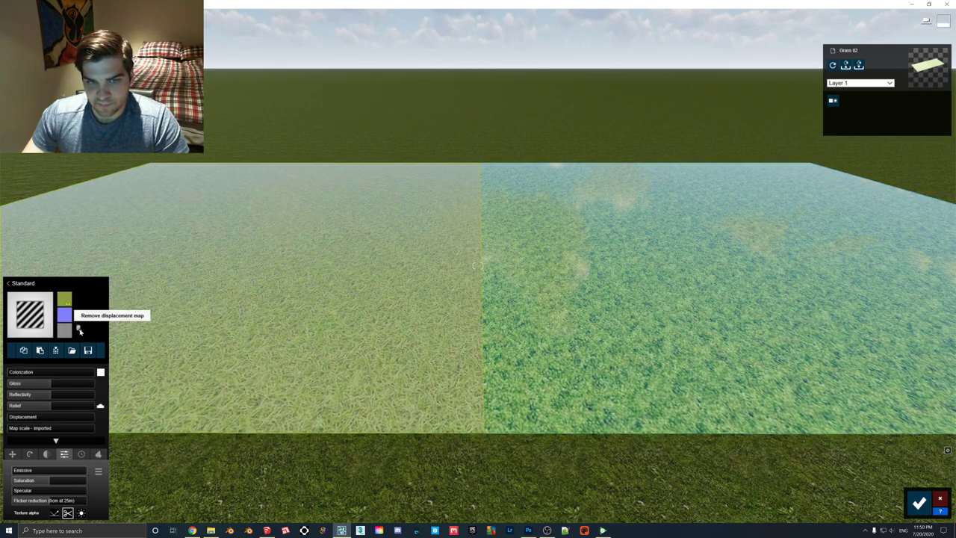
click(79, 330)
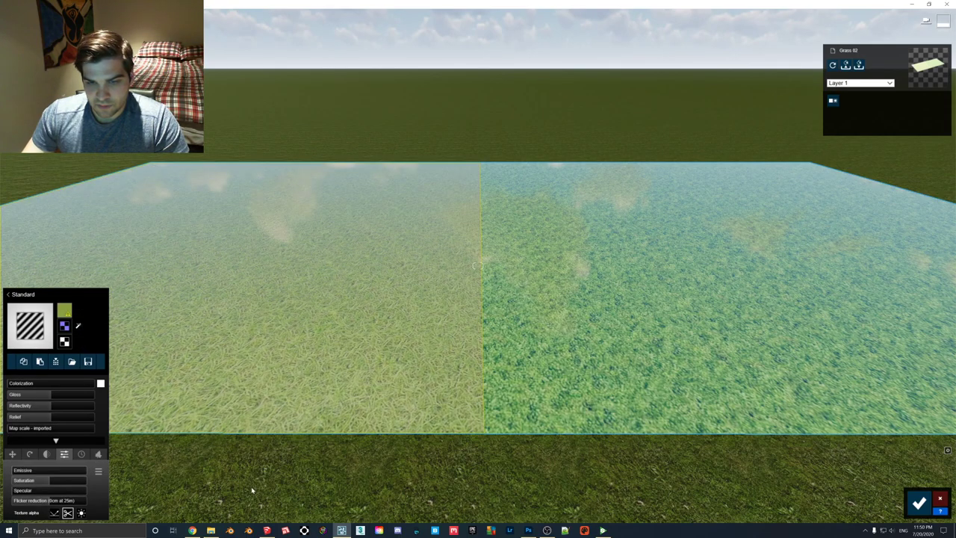
Step: Browse File Explorer to the 3K texture folder of GroundForestRoots001 and move its window clear of the material map slots
click(211, 530)
click(179, 224)
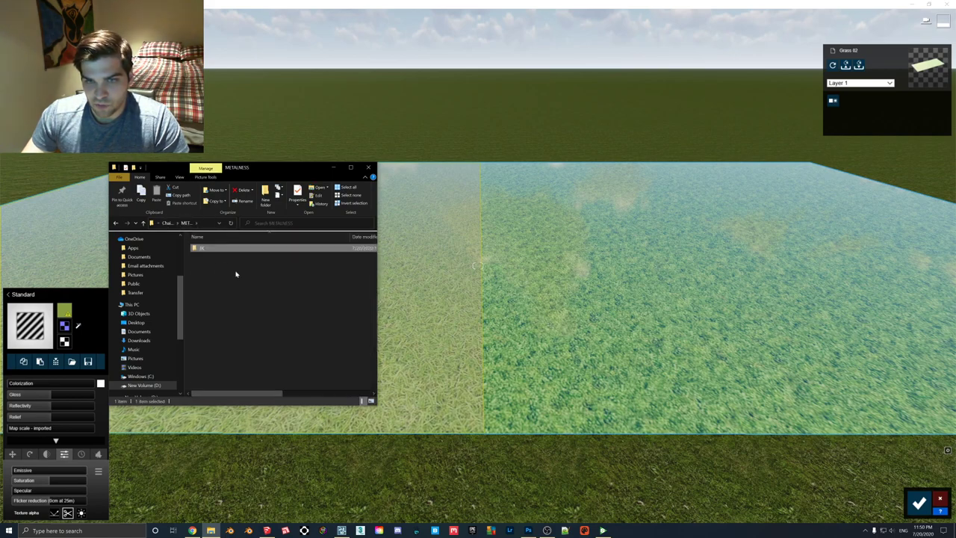
click(171, 223)
click(169, 224)
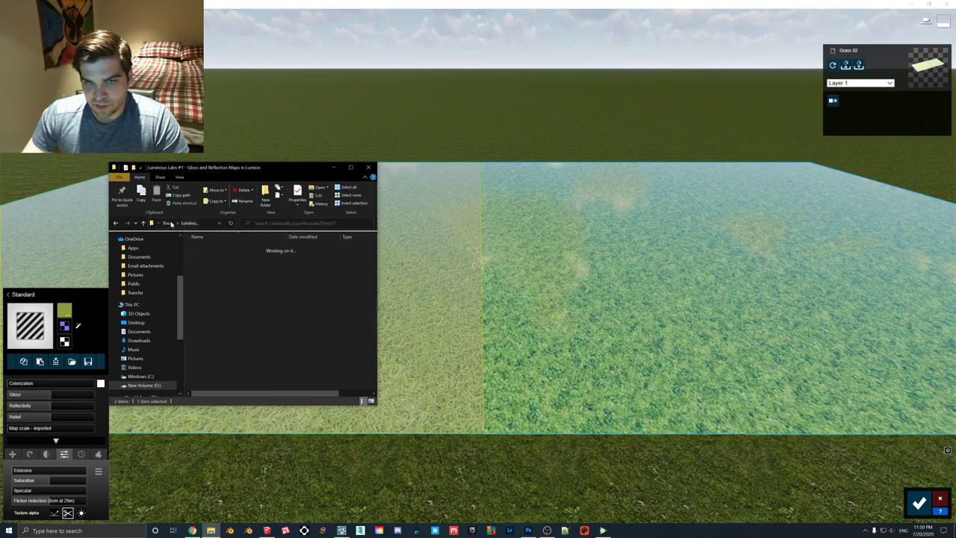
double_click(215, 257)
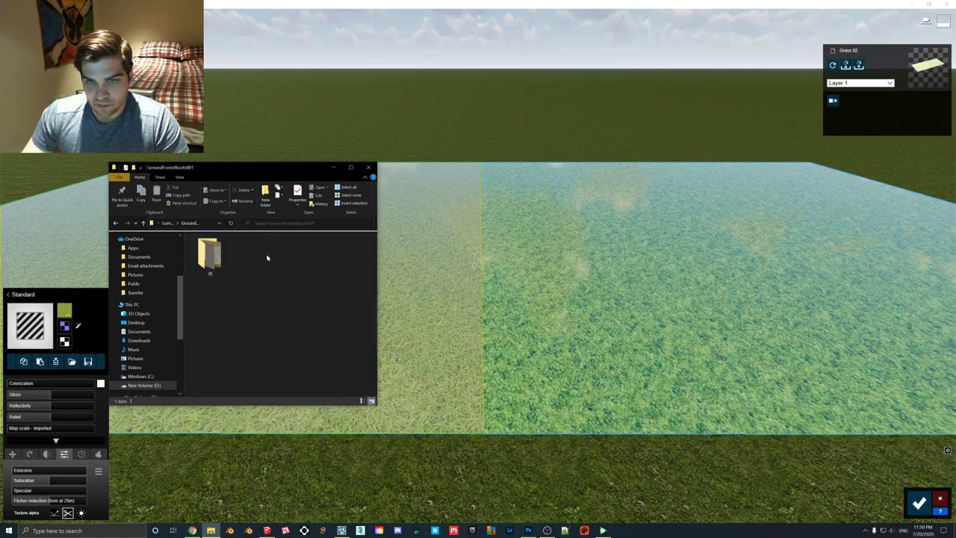
double_click(214, 258)
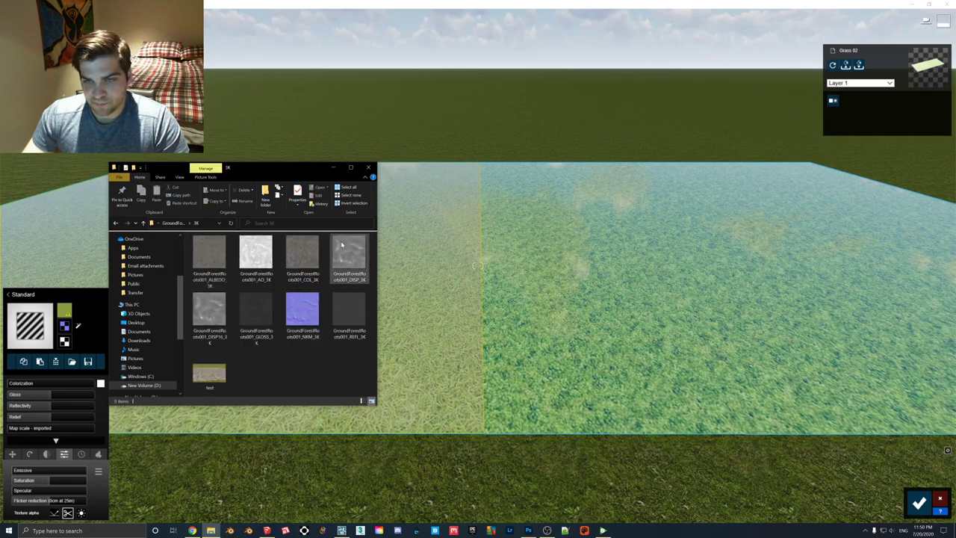
drag(270, 167, 285, 145)
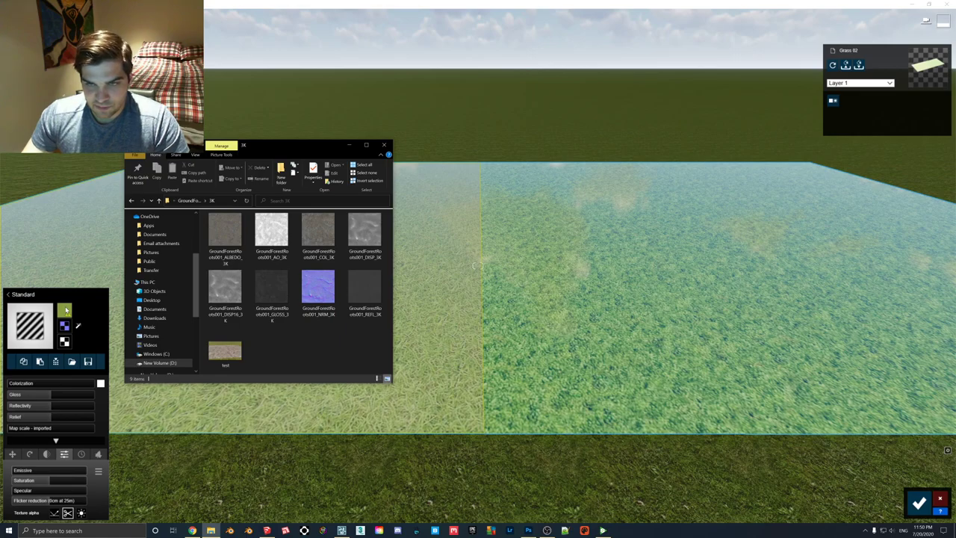
Step: Load GroundForestRoots001_COL_3K as the Grass Light Green plane's color map, using the Texture file (image/movie) filter
click(66, 310)
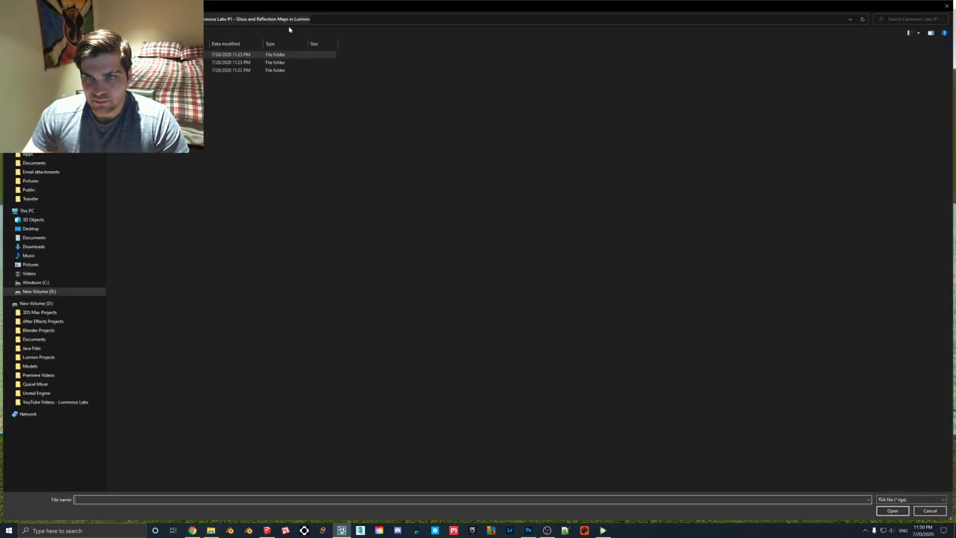
double_click(168, 63)
double_click(168, 56)
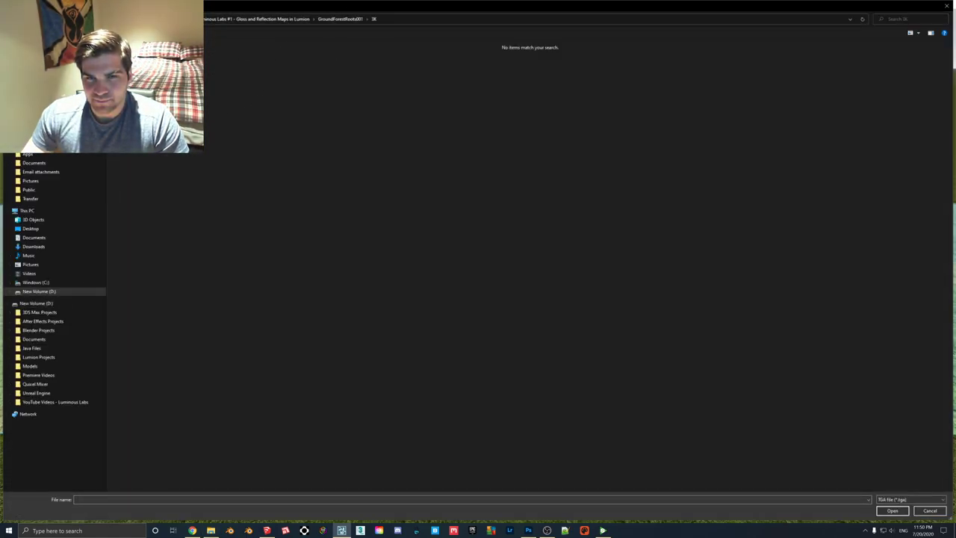
click(911, 499)
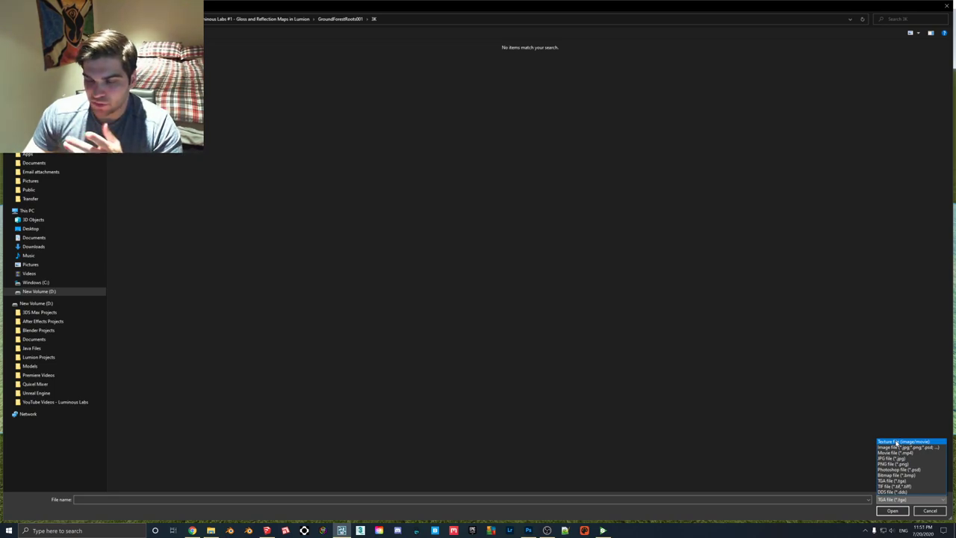
click(898, 442)
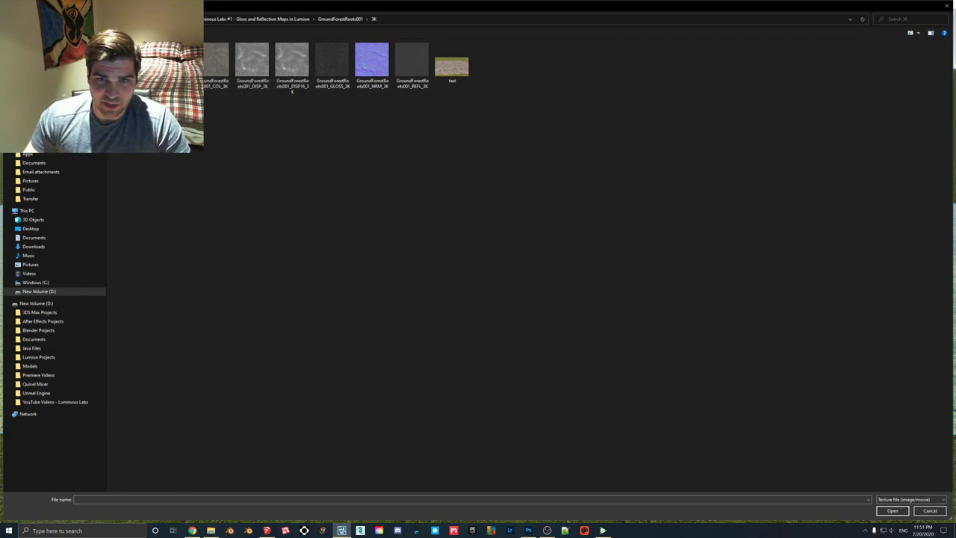
double_click(218, 75)
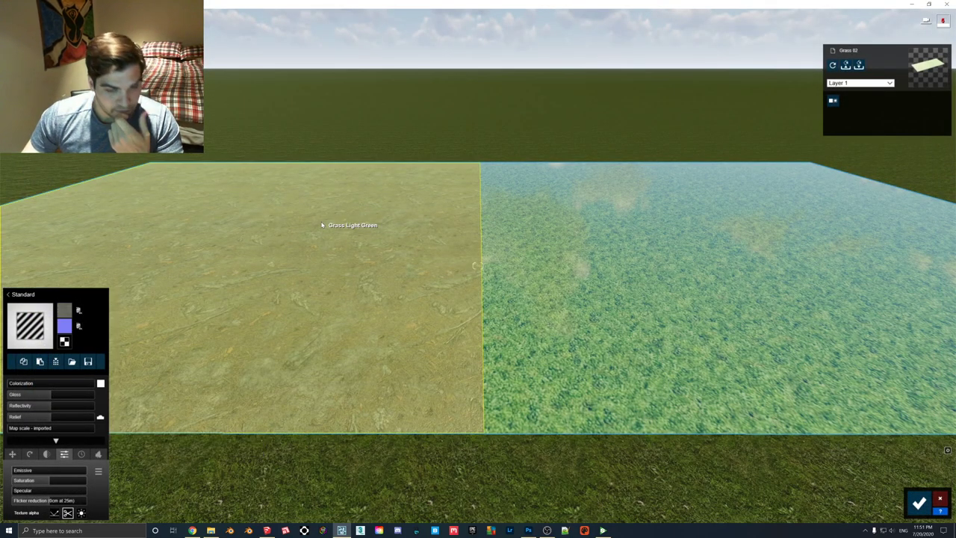
Step: Load GroundForestRoots001_NRM_3K as the same plane's normal map, using the Image file filter
click(67, 327)
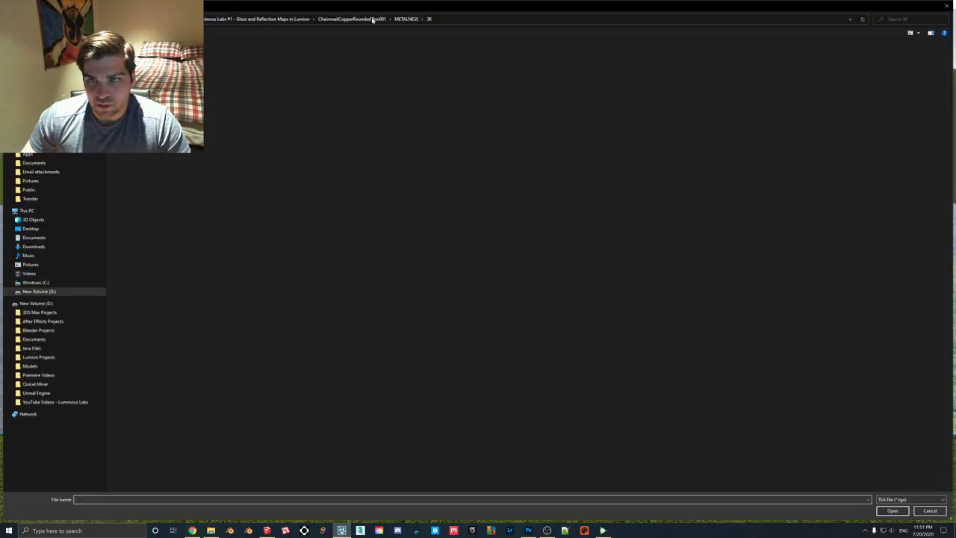
double_click(224, 62)
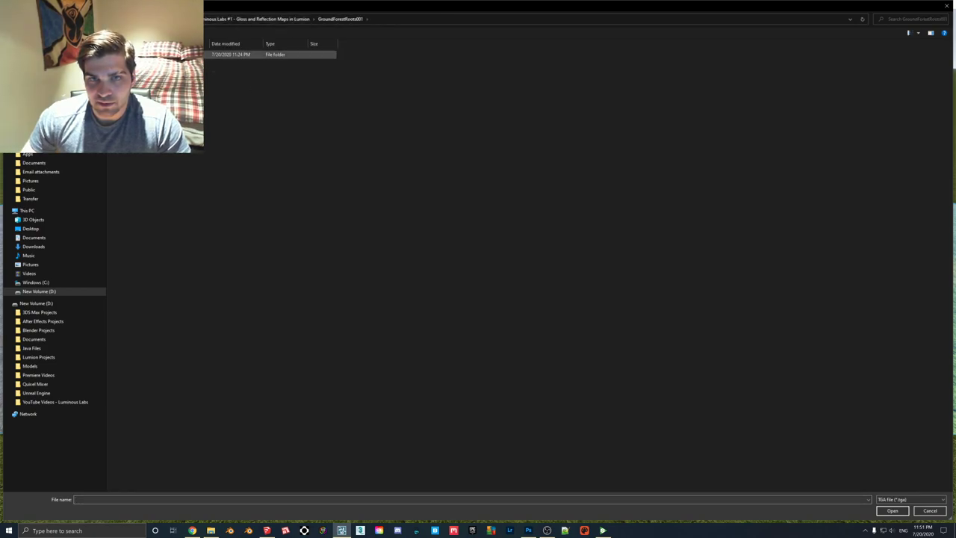
double_click(213, 55)
click(894, 498)
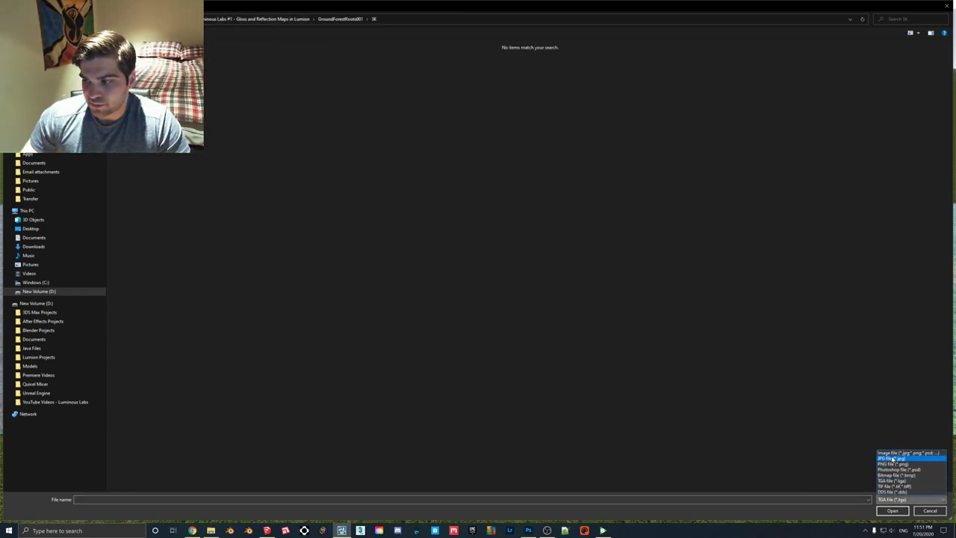
click(894, 452)
double_click(370, 77)
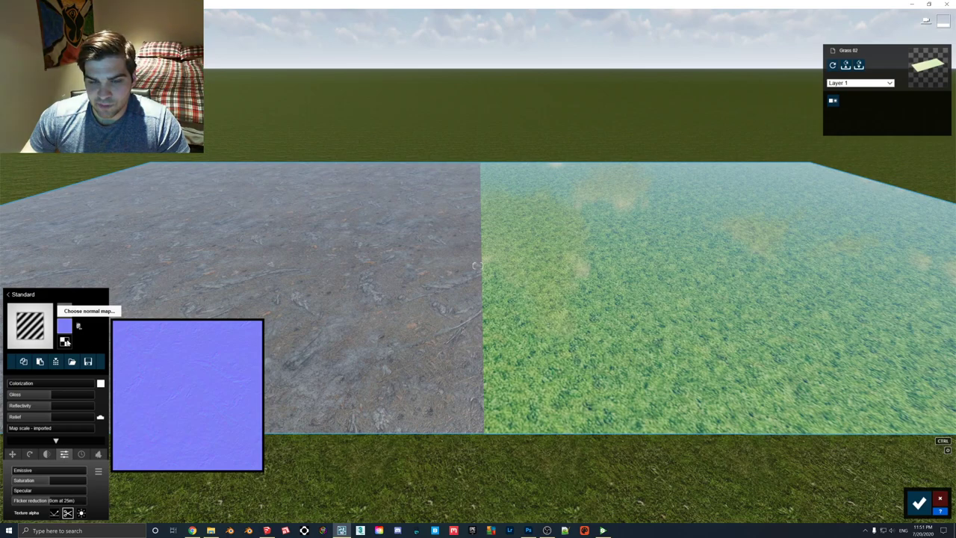
Step: Load the TIF displacement map from the GroundForestRoots001 3K folder into the same plane's material
click(79, 327)
click(287, 19)
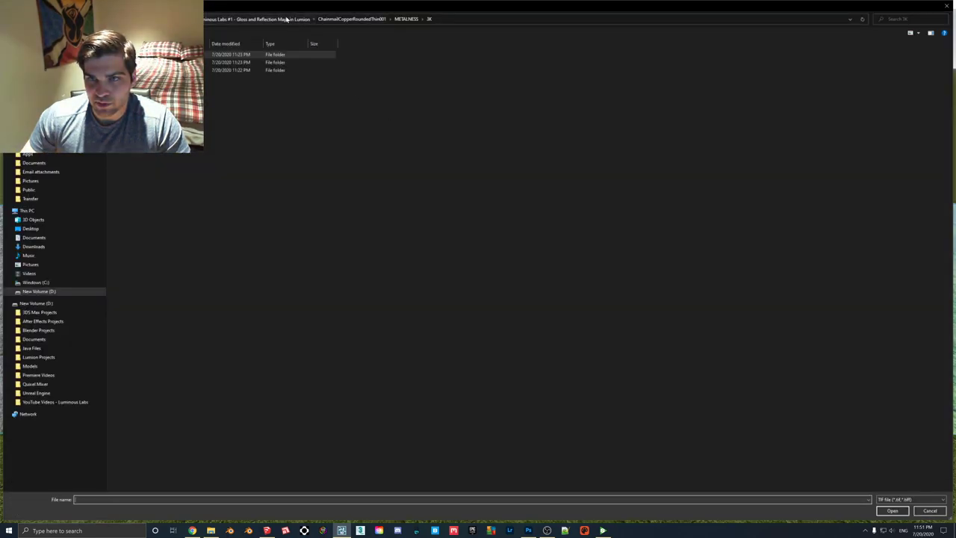
double_click(190, 62)
double_click(191, 55)
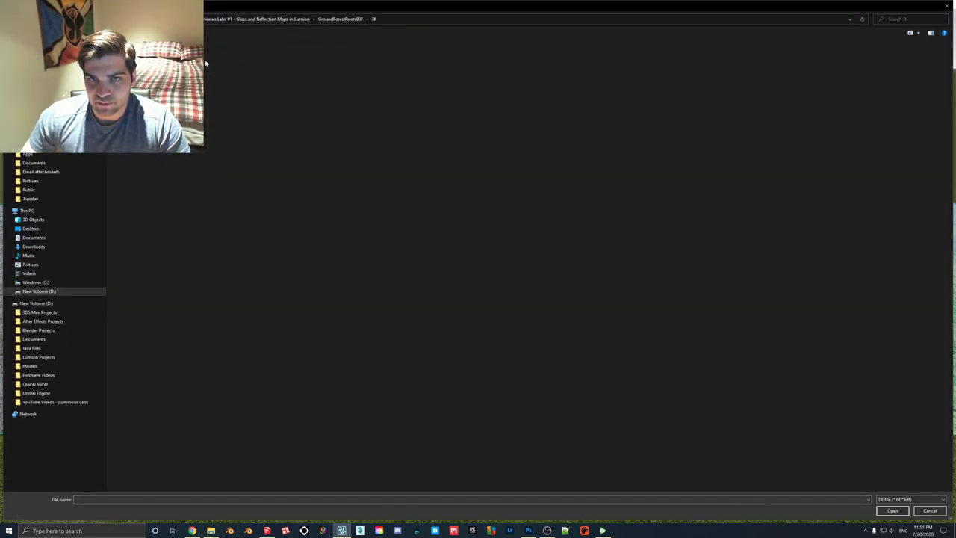
double_click(190, 62)
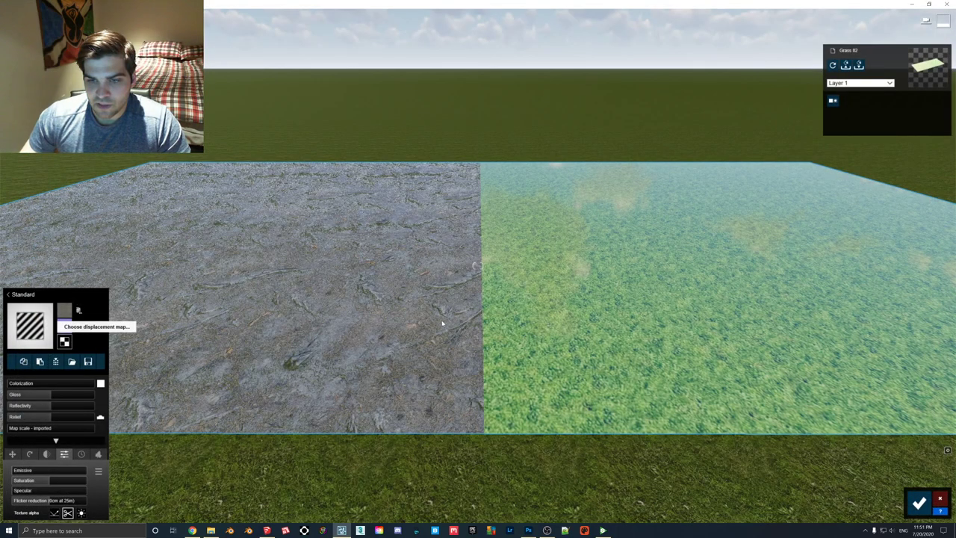
Step: Save the forest ground material, switch to Photo mode and adjust the sky effect to preview the plane
mouse_move(469, 305)
right_down()
mouse_move(456, 351)
mouse_move(448, 332)
mouse_move(461, 306)
right_up()
key(w)
key(s)
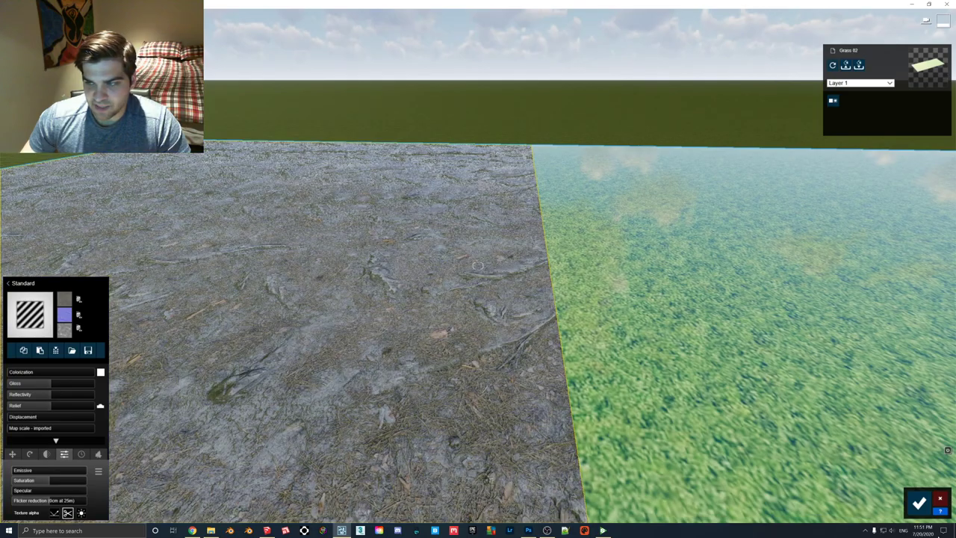
click(920, 503)
click(940, 467)
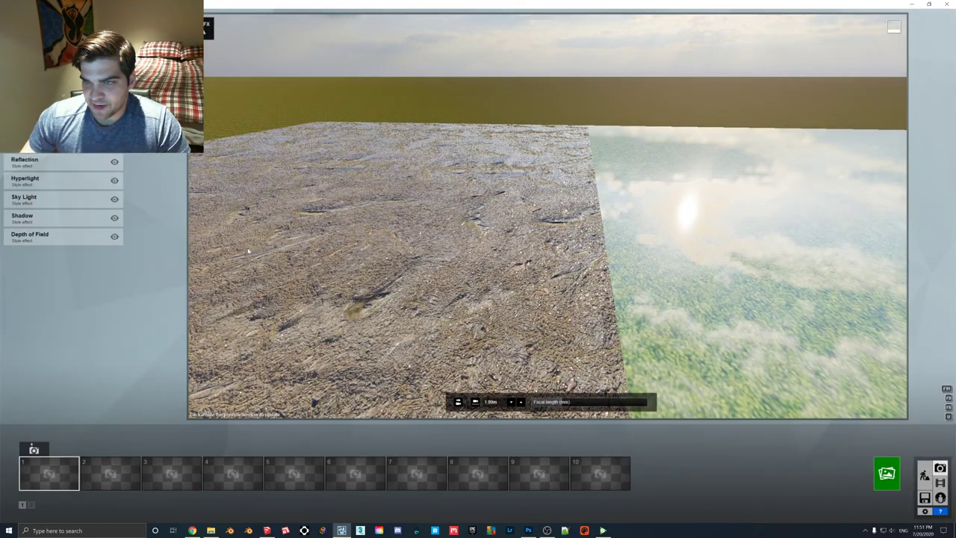
click(44, 143)
drag(92, 141, 106, 140)
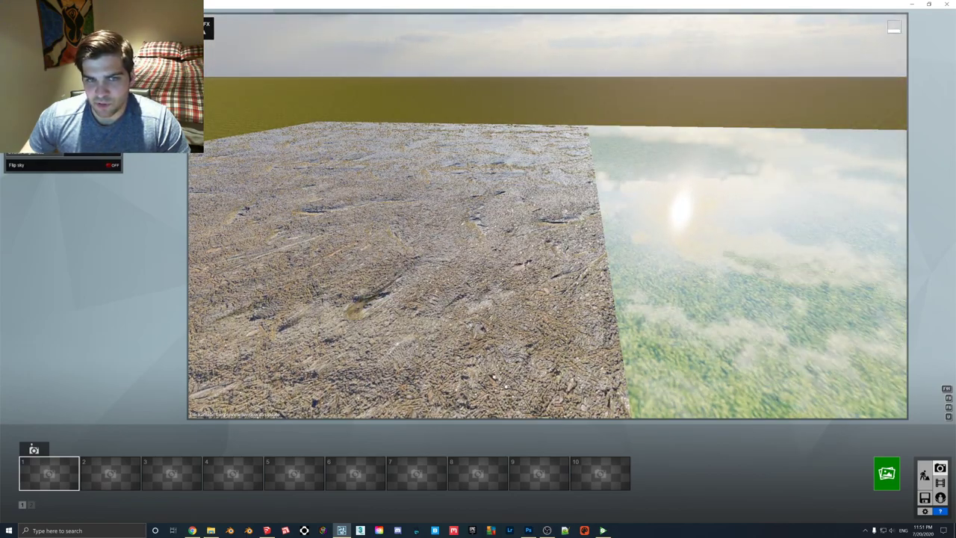
Step: Return to Build mode, open the forest ground plane's material and try its gloss strength, leaving it at 1.0
click(924, 473)
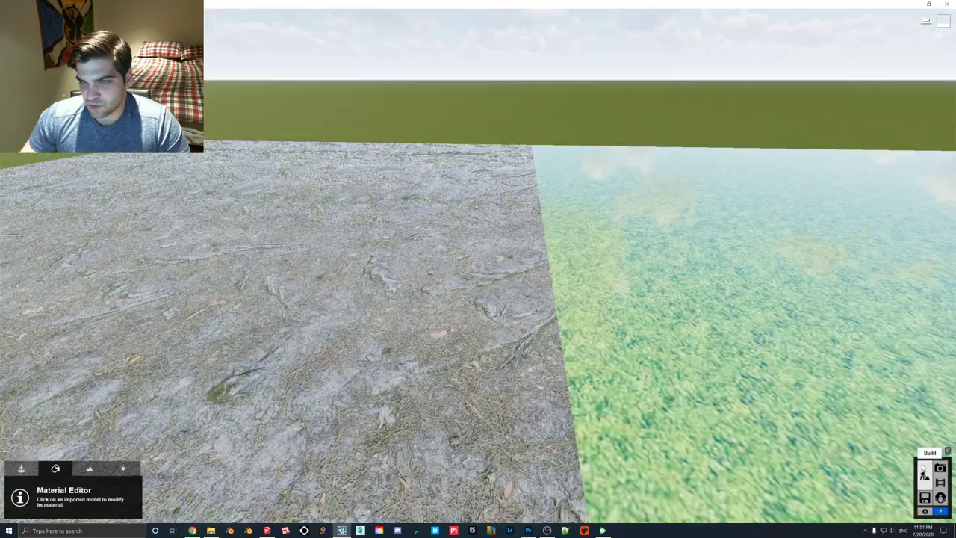
right_drag(662, 399, 652, 416)
key(s)
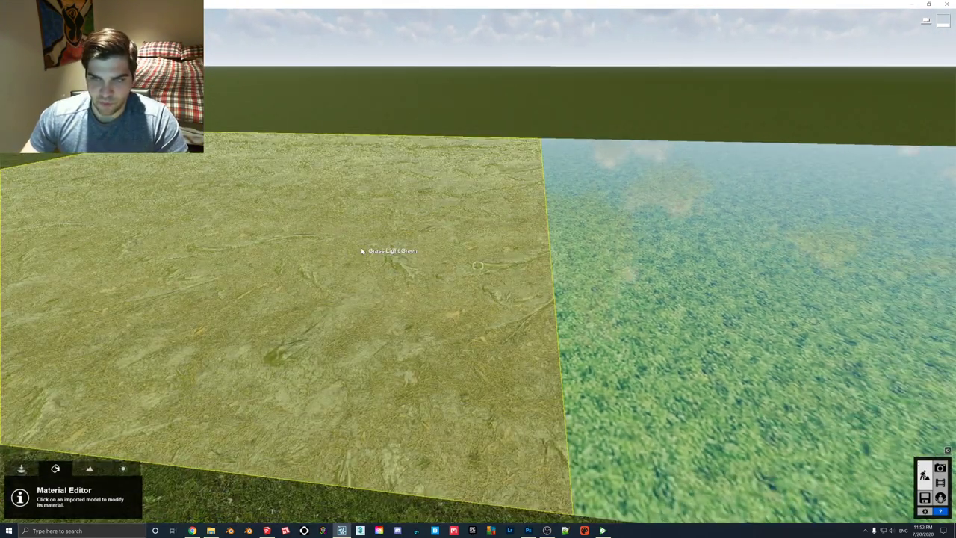
click(384, 252)
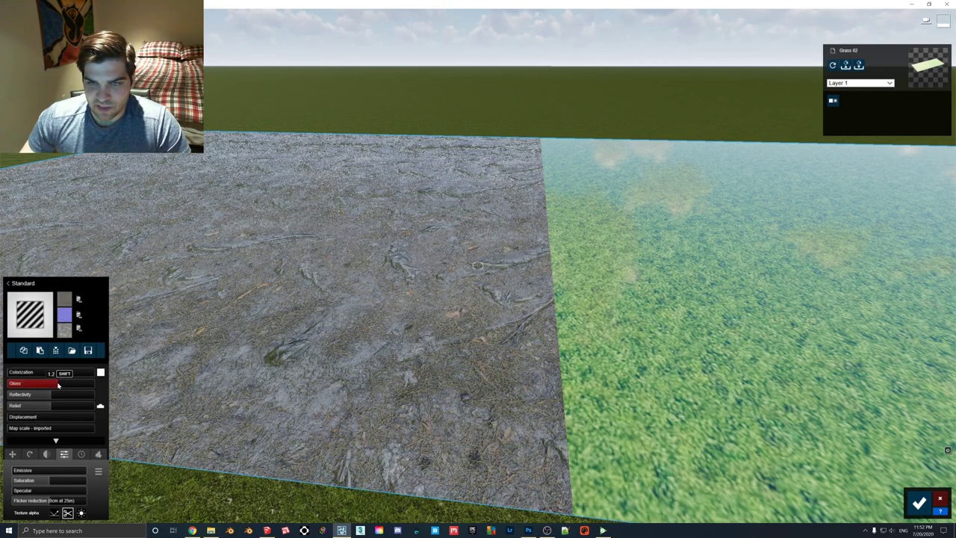
drag(36, 382, 51, 382)
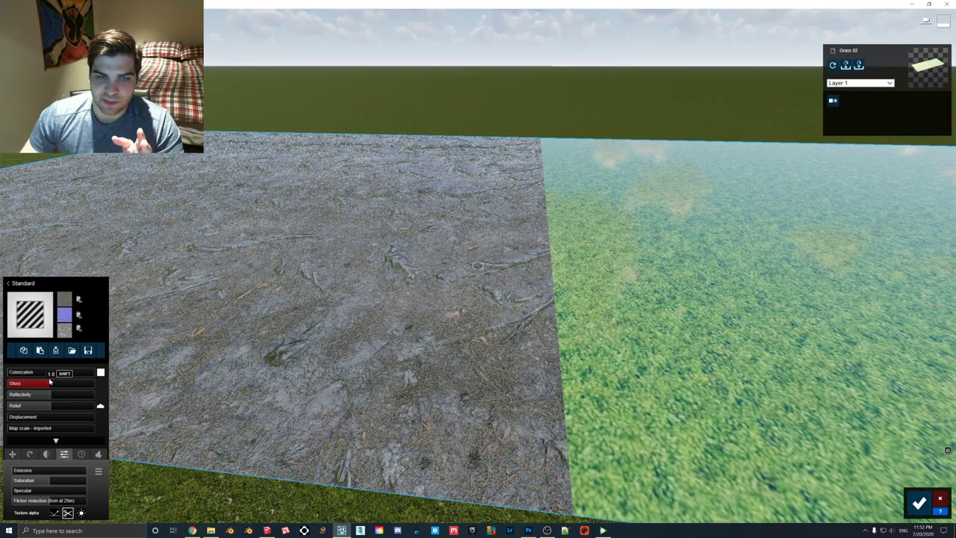
mouse_move(50, 382)
mouse_down()
mouse_move(9, 382)
mouse_move(51, 387)
mouse_up()
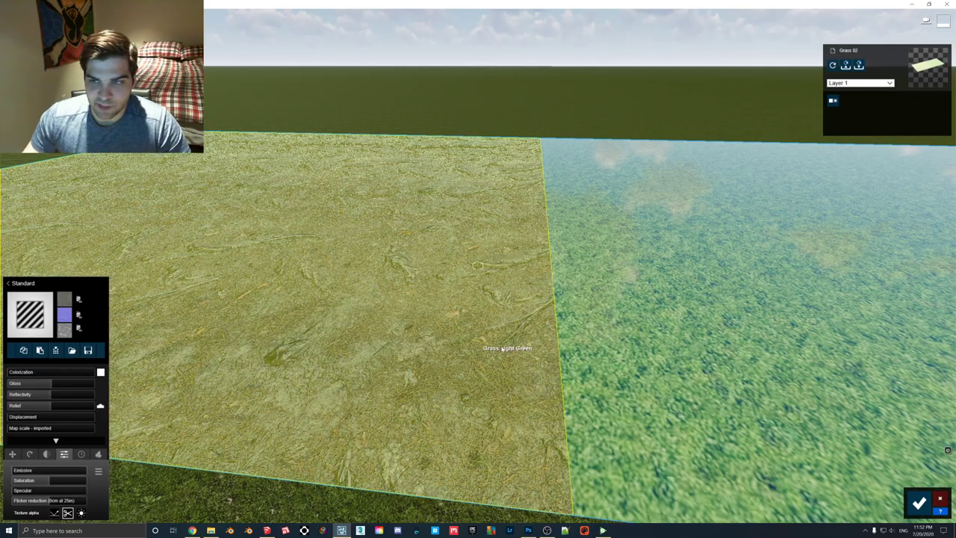
Step: Switch to Photoshop and close the open chainmail normal and roughness documents without saving the roughness changes
key(s)
right_drag(487, 343, 481, 516)
click(528, 530)
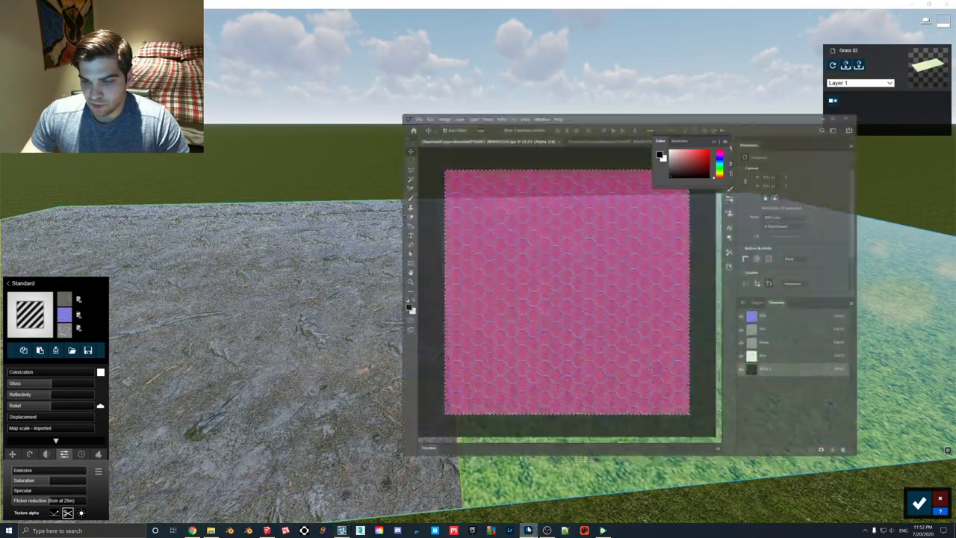
click(560, 122)
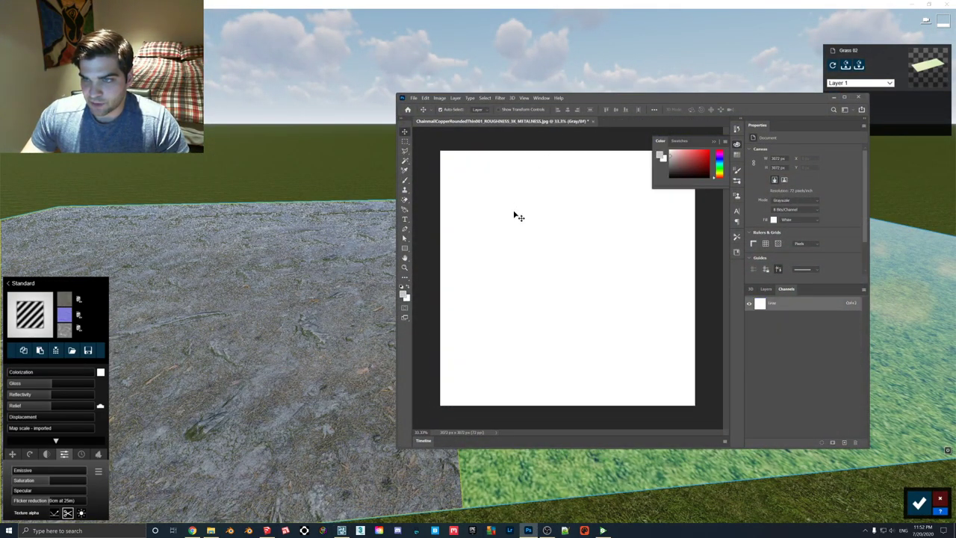
click(593, 121)
click(652, 237)
Step: Open GroundForestRoots001_COL_3K and GroundForestRoots001_REFL_3K from the 3K folder as separate documents in Photoshop
click(211, 531)
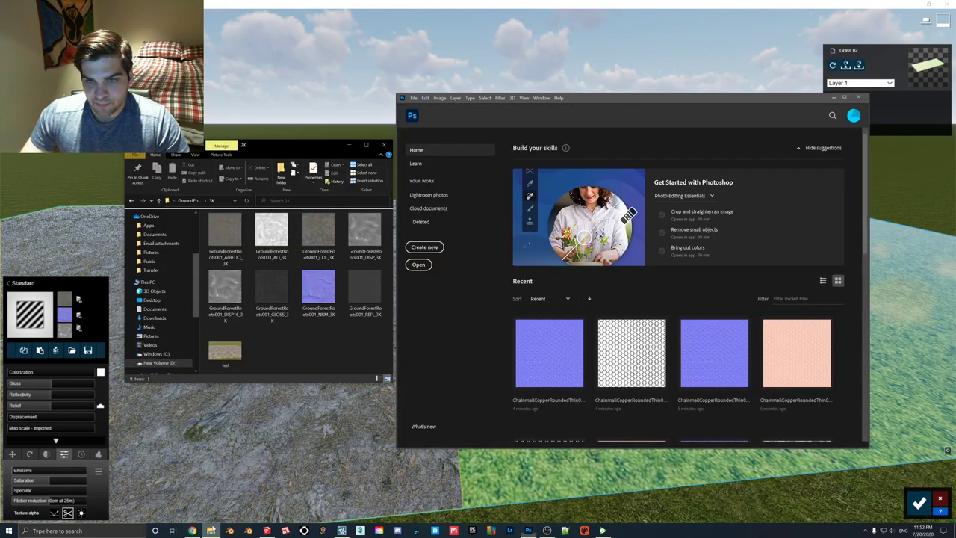
double_click(314, 236)
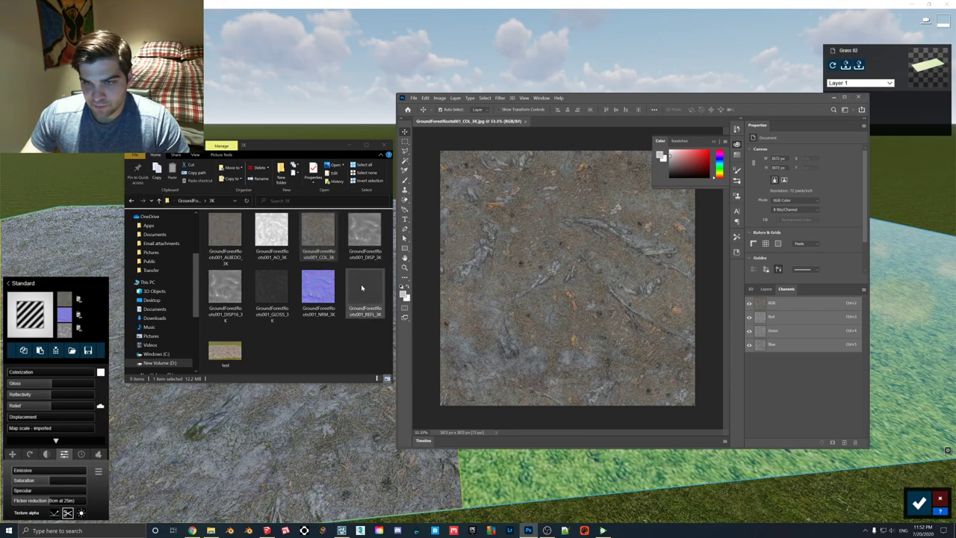
click(361, 287)
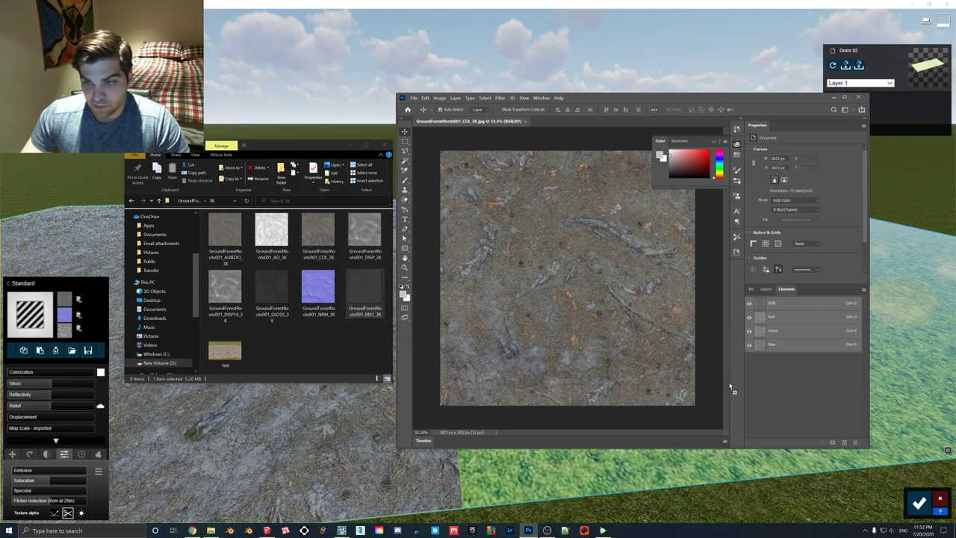
drag(730, 384, 793, 377)
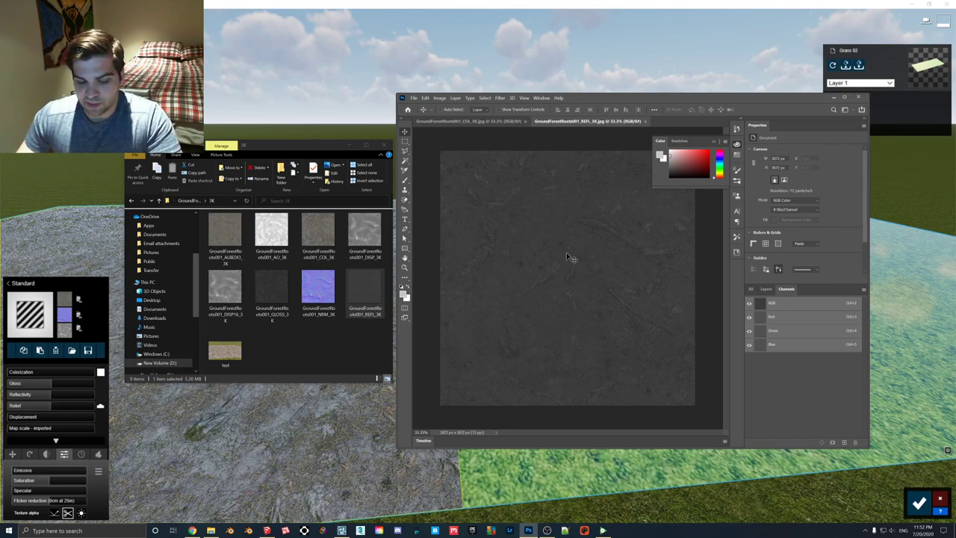
Step: Cut the entire reflection map, paste it into a new alpha channel of GroundForestRoots001_COL_3K and show the RGB channels with it
key(ctrl+a)
key(BackSpace)
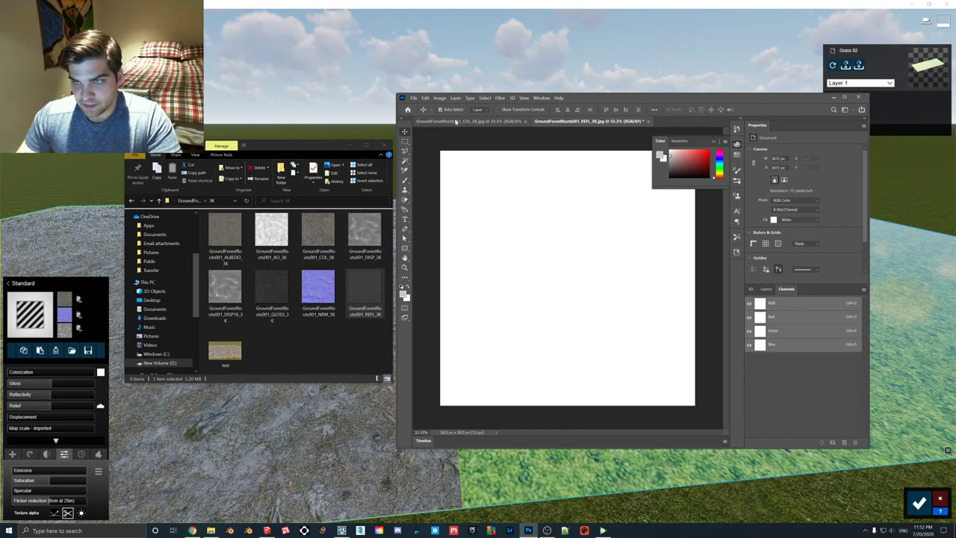
click(469, 121)
click(845, 443)
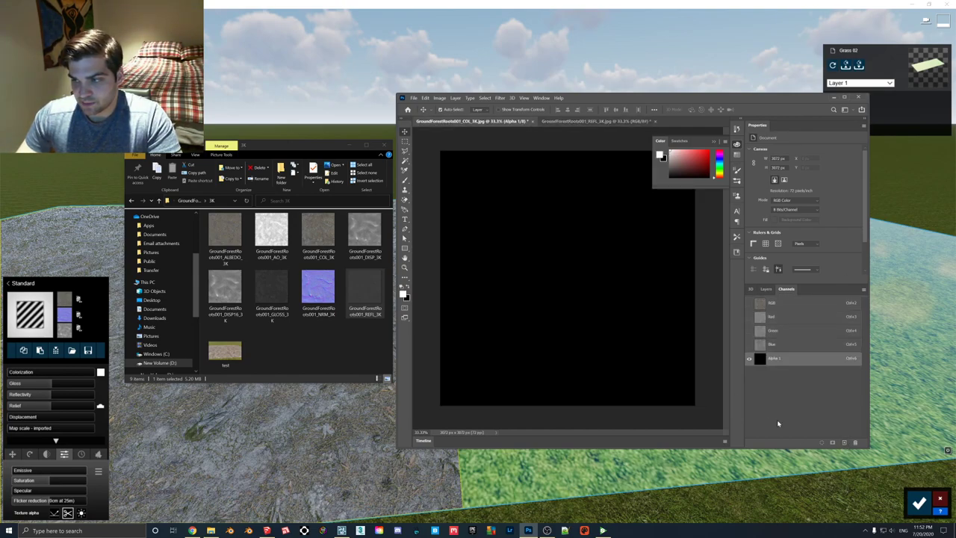
key(ctrl+v)
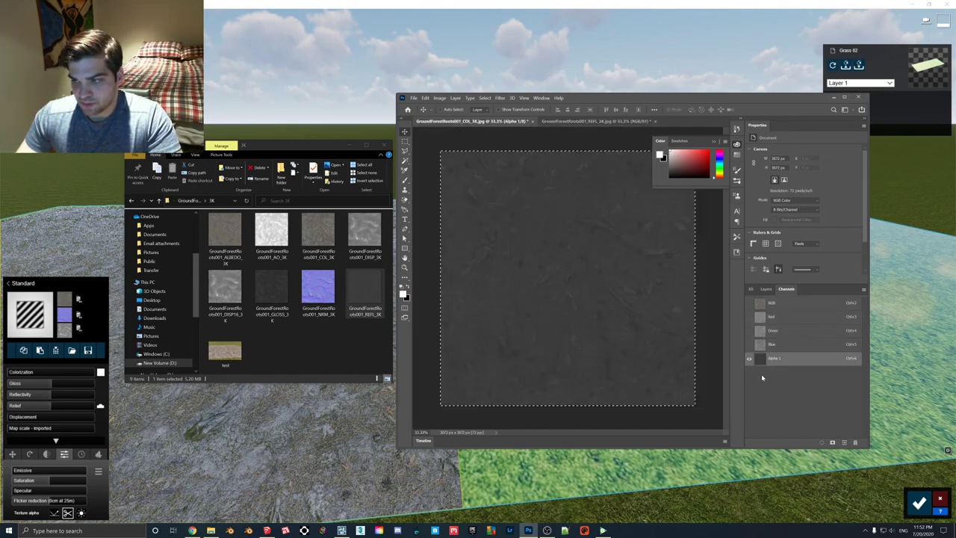
click(749, 303)
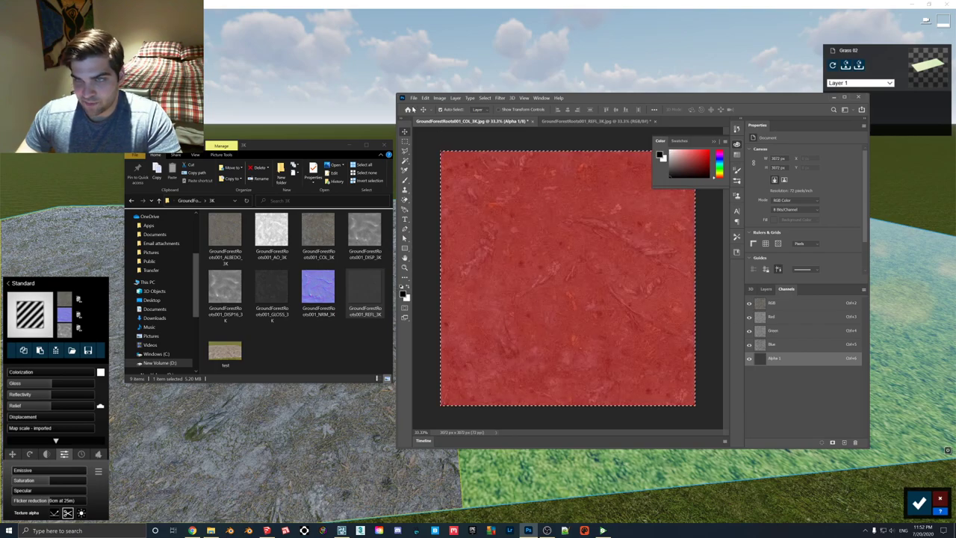
Step: Save the colour map with its alpha channel as a 32-bit Targa named GroundForestRoots001_COLRELF in the 3K folder
click(414, 99)
click(438, 184)
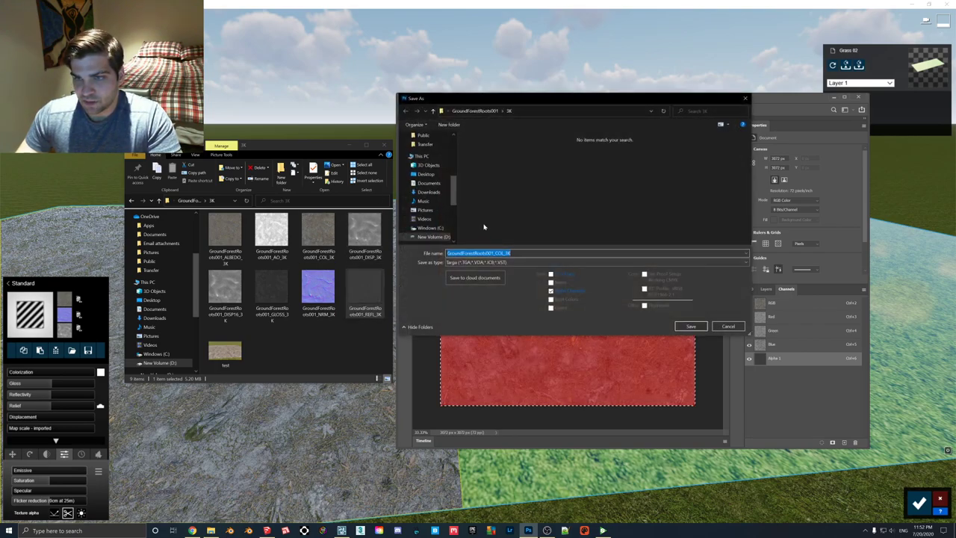
click(522, 253)
key(BackSpace)
key(BackSpace)
key(BackSpace)
text(REF)
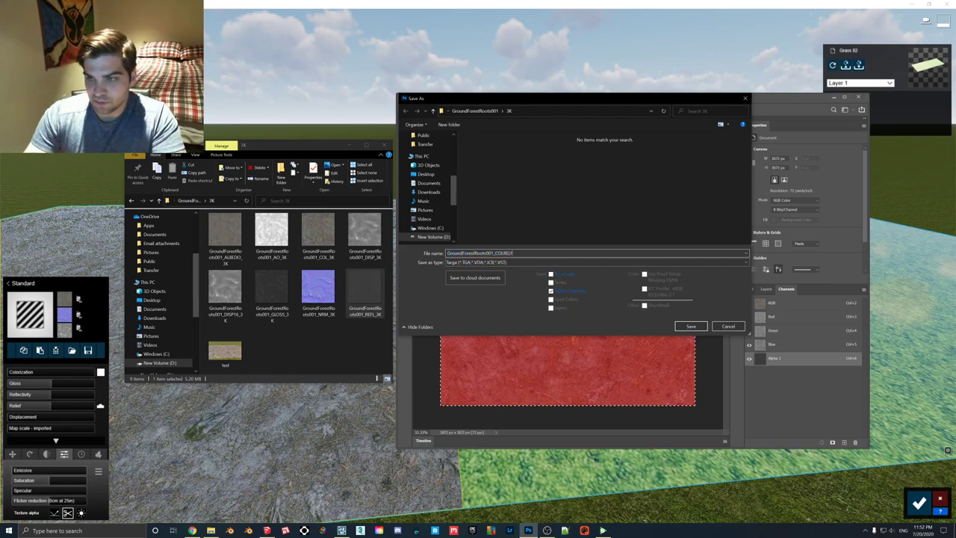
key(Return)
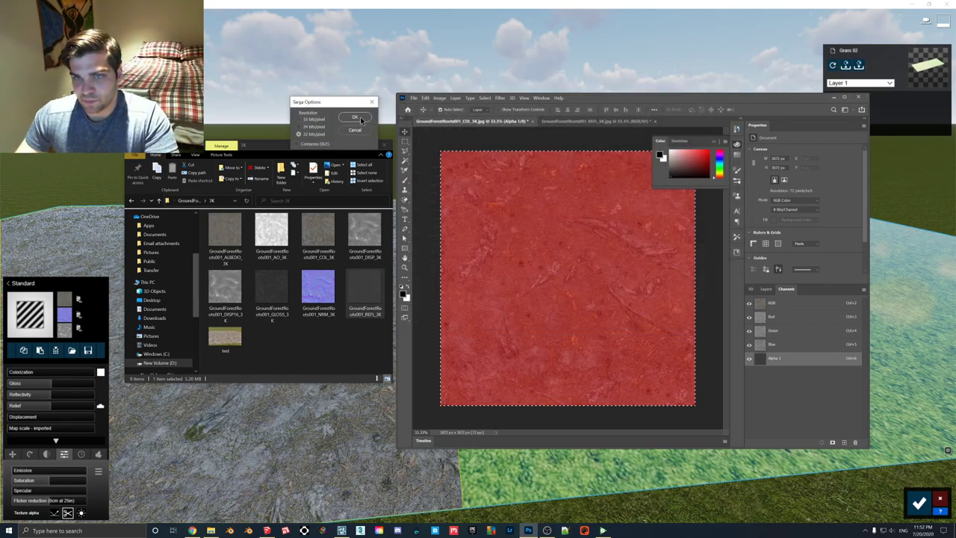
click(359, 119)
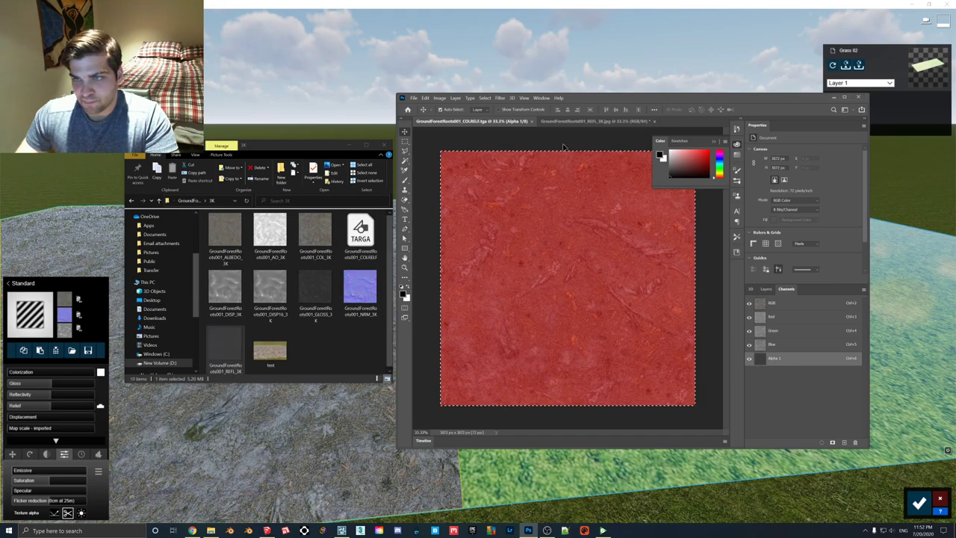
Step: Close the saved Targa document and the emptied GroundForestRoots001_REFL_3K document, discarding the reflection map's changes
click(532, 122)
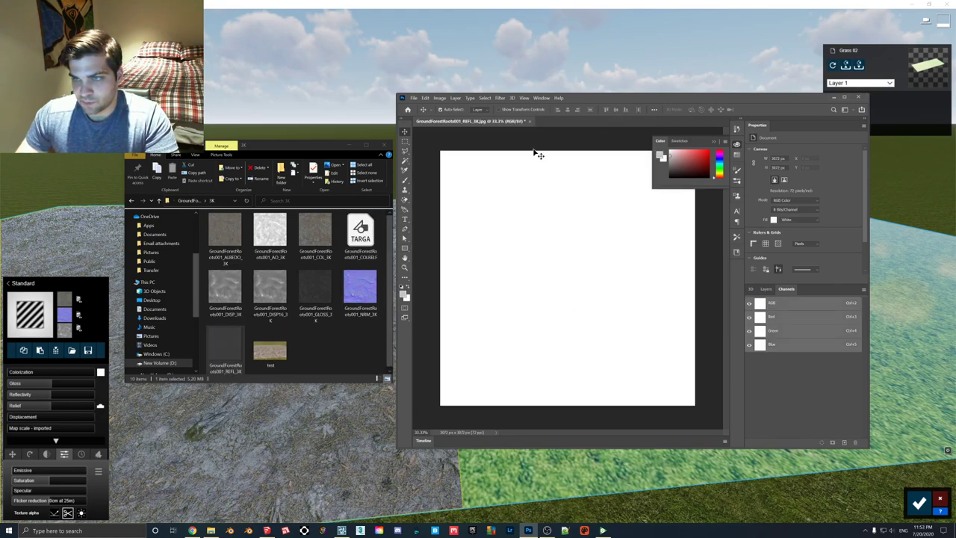
click(529, 121)
click(655, 242)
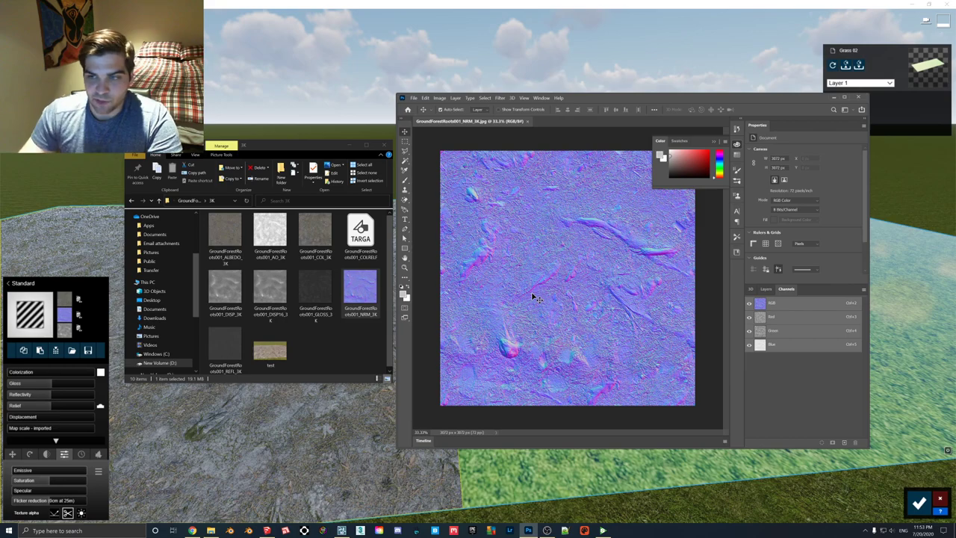
Step: Open GroundForestRoots001_GLOSS_3K alongside the normal map, try inverting its tones and revert the inversion
click(312, 286)
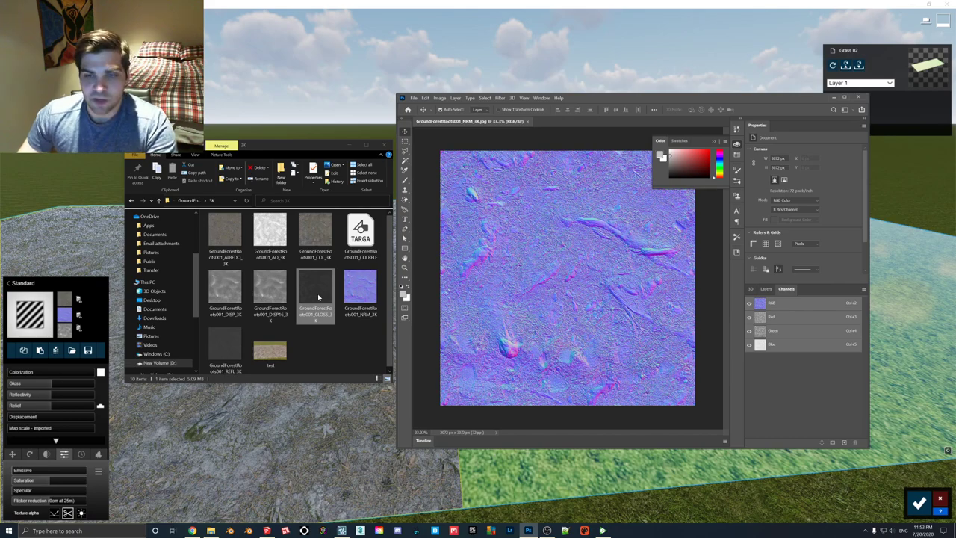
double_click(319, 297)
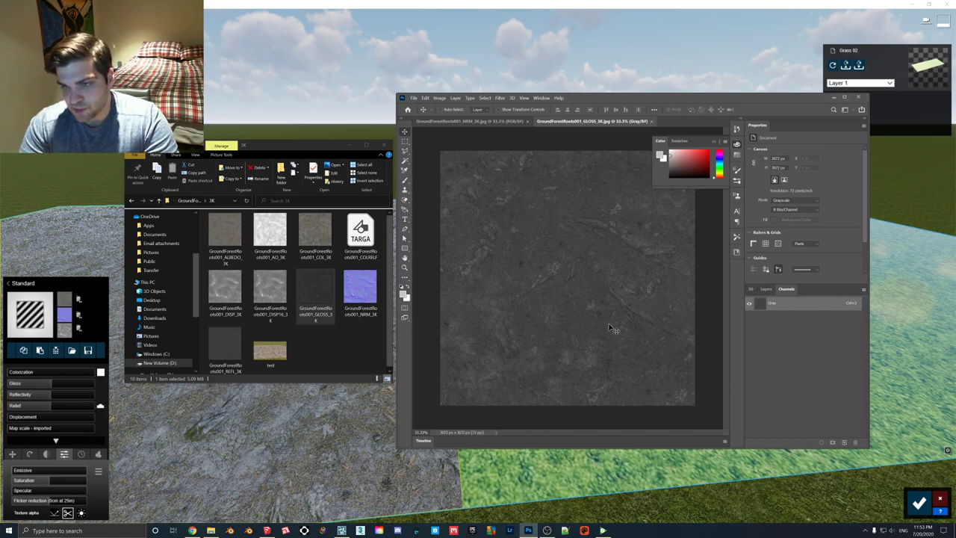
key(ctrl+i)
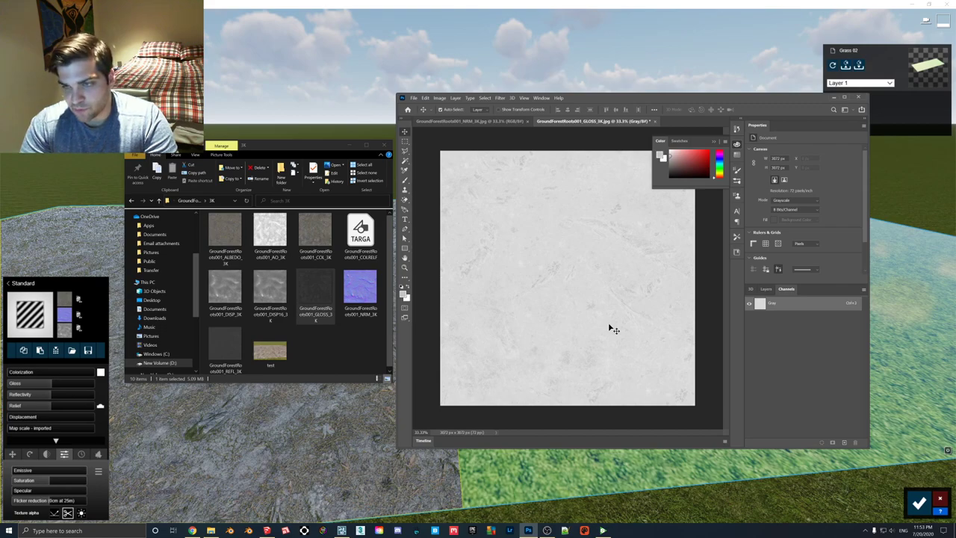
key(ctrl+i)
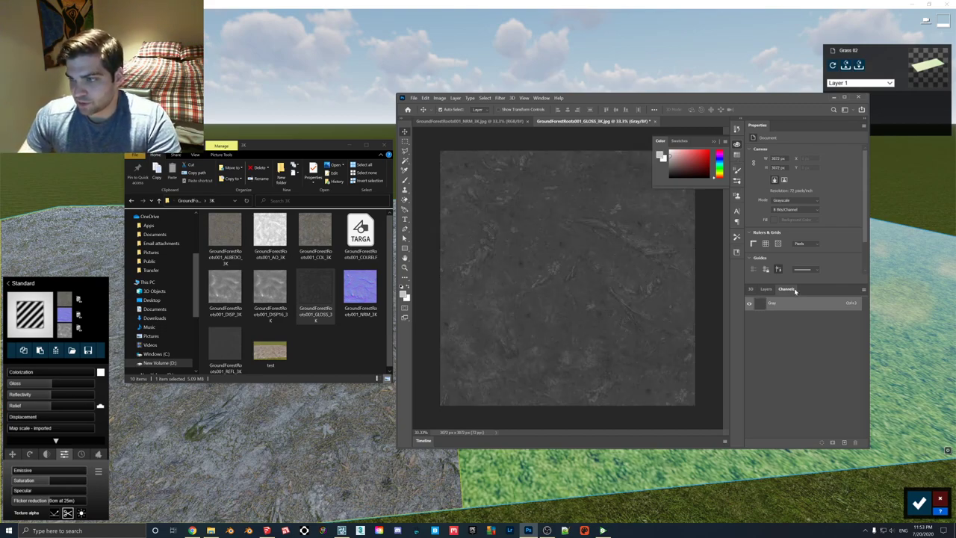
Step: Cut the entire gloss map, paste it into a new alpha channel of GroundForestRoots001_NRM_3K and show the RGB channels with it
key(ctrl+a)
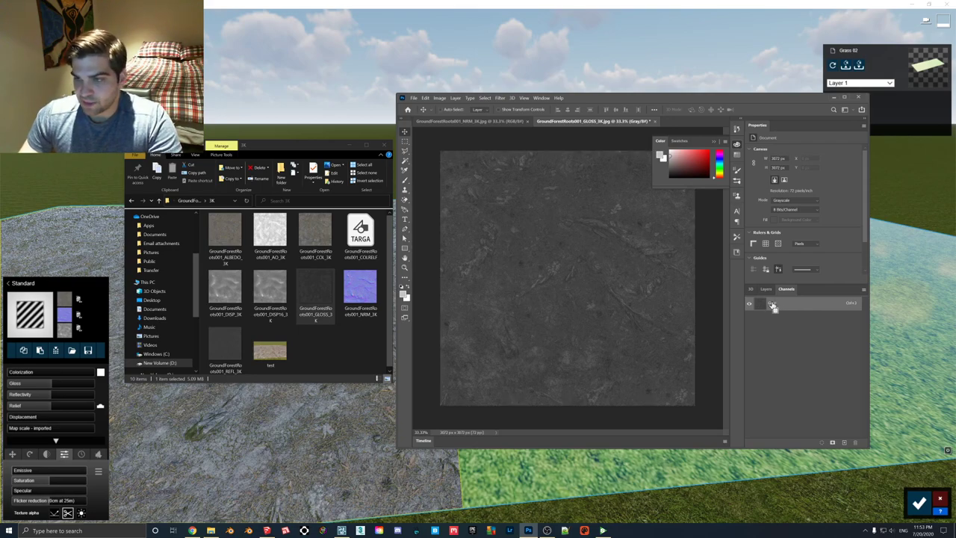
key(ctrl+x)
click(470, 121)
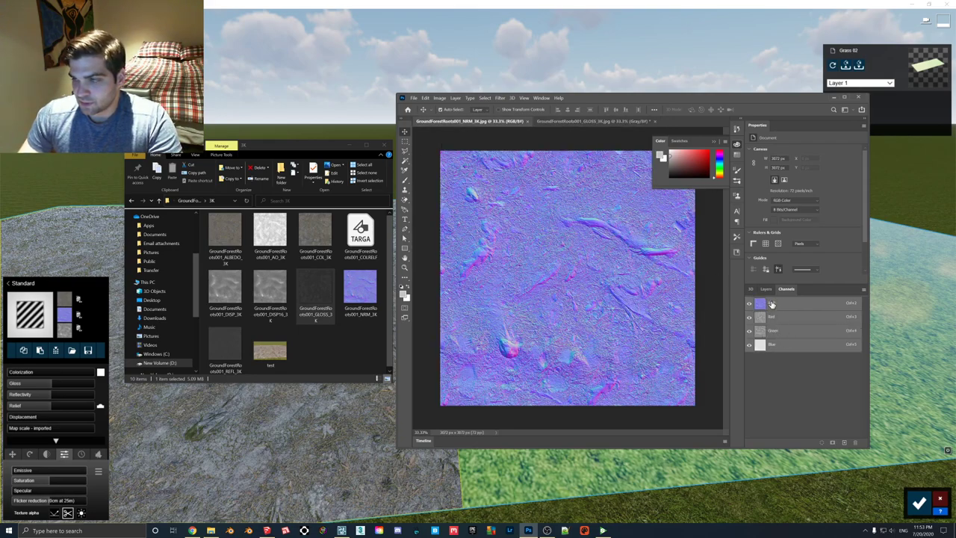
click(845, 442)
key(ctrl+v)
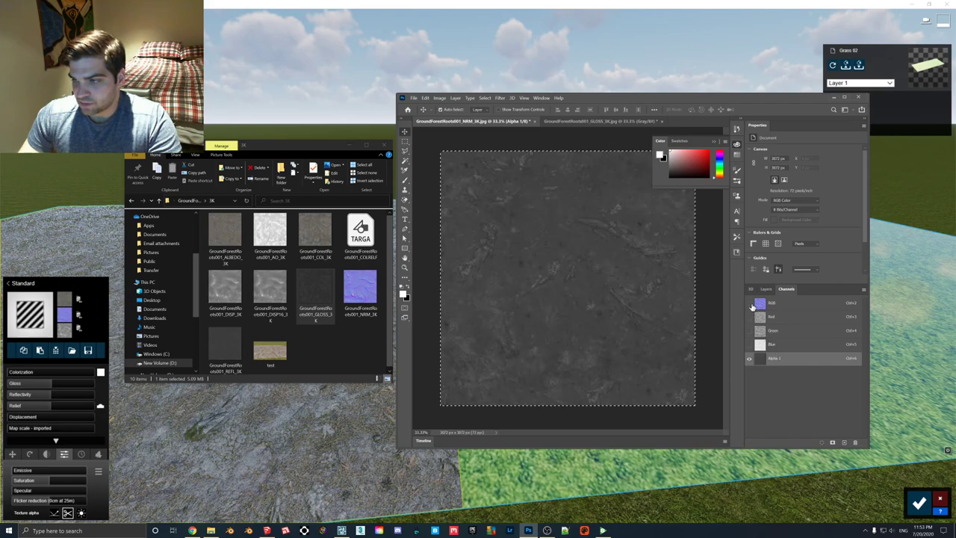
click(750, 303)
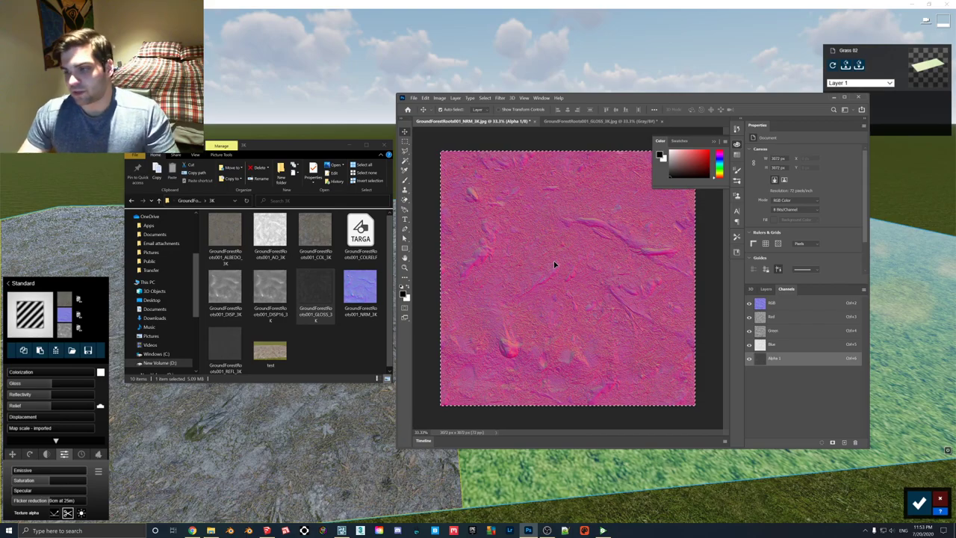
Step: Save the normal map with its gloss alpha channel as a 32-bit Targa named GroundForestRoots001_NRMGLOSS
click(414, 98)
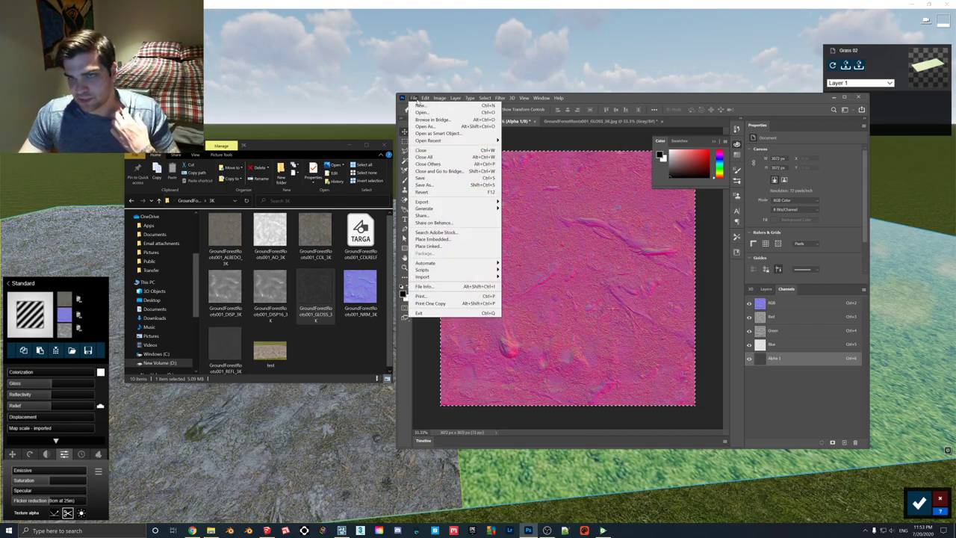
click(449, 185)
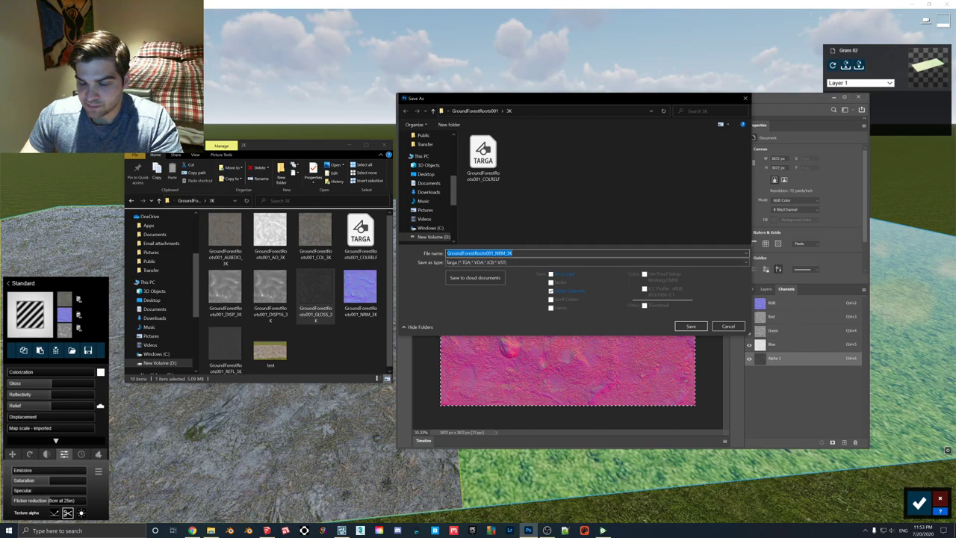
click(511, 253)
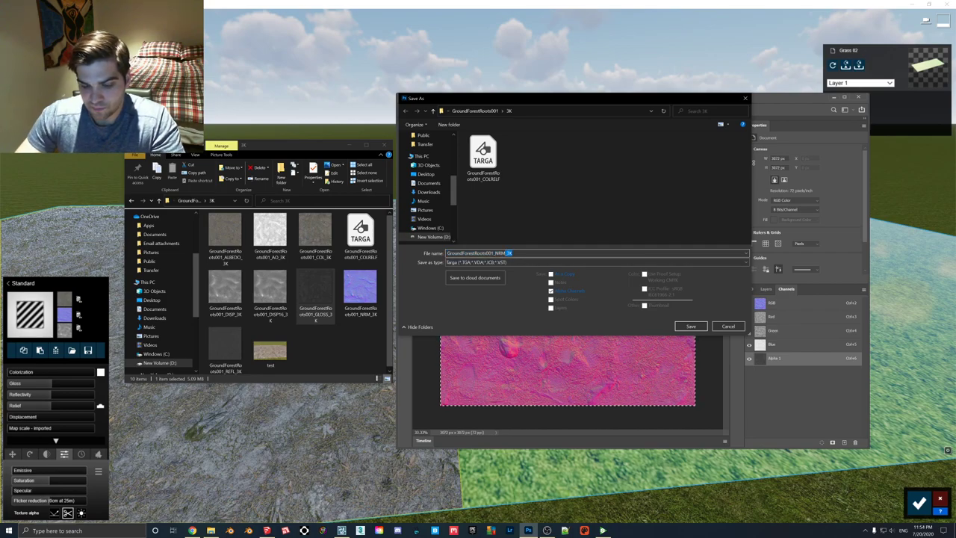
text(GLOSS)
key(Return)
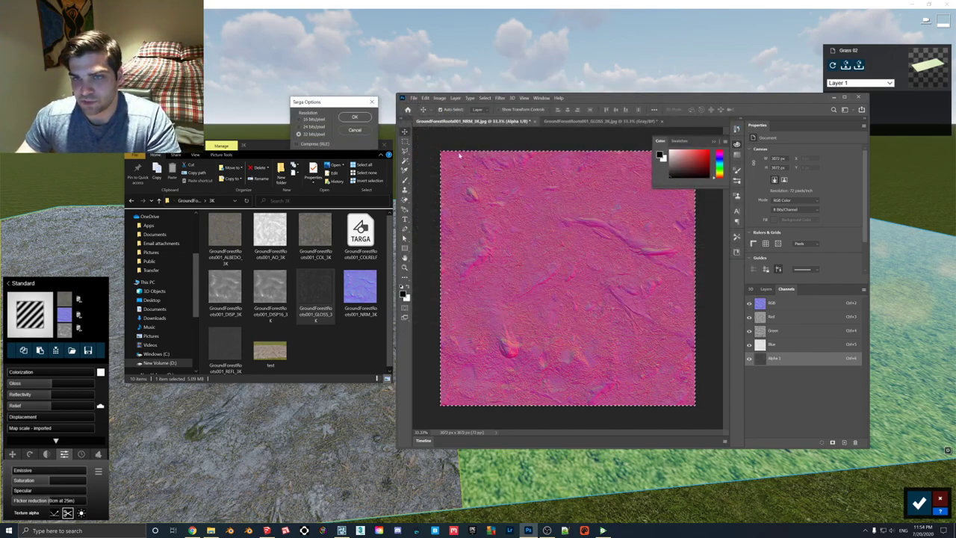
click(361, 118)
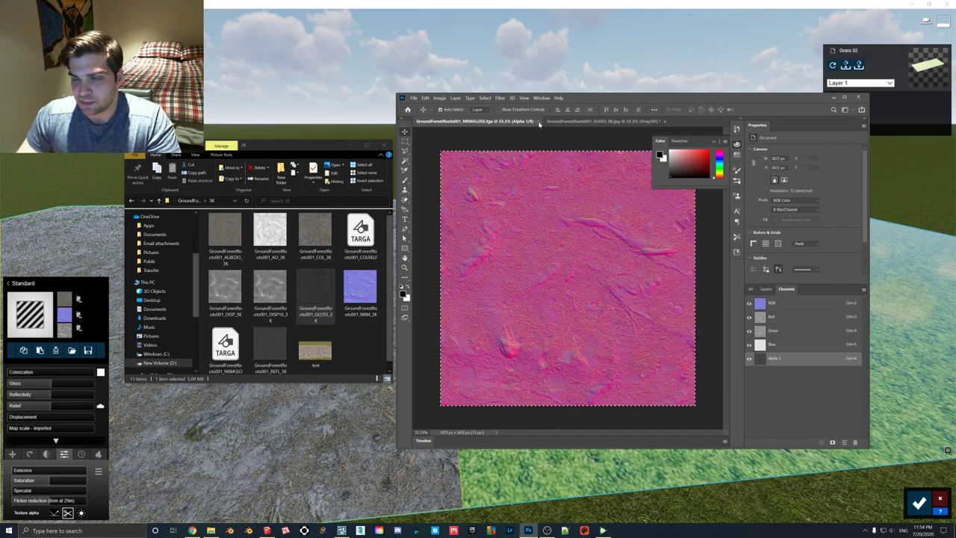
Step: Return to Lumion and load GroundForestRoots001_COLRELF as the colour map of the Grass Dark Green ground plane
click(834, 98)
click(349, 146)
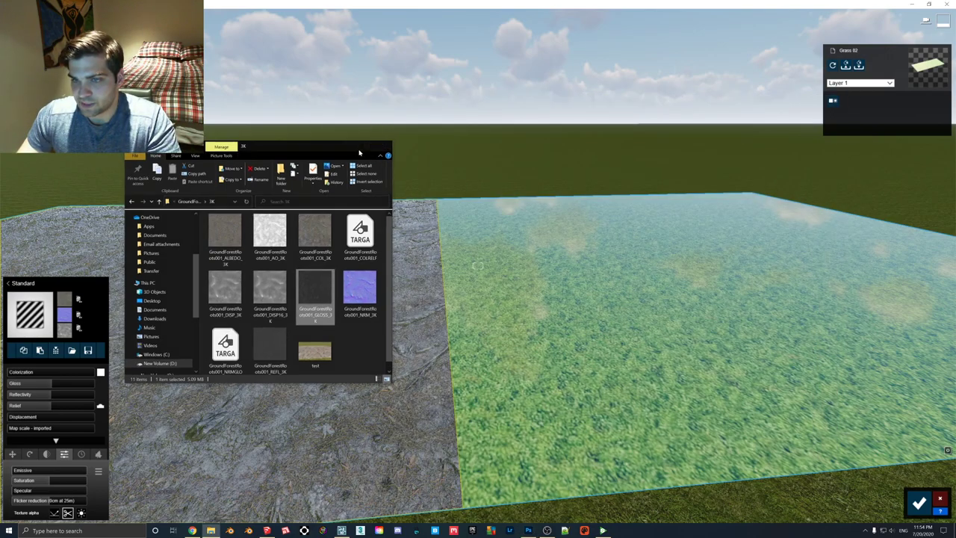
click(514, 289)
click(65, 311)
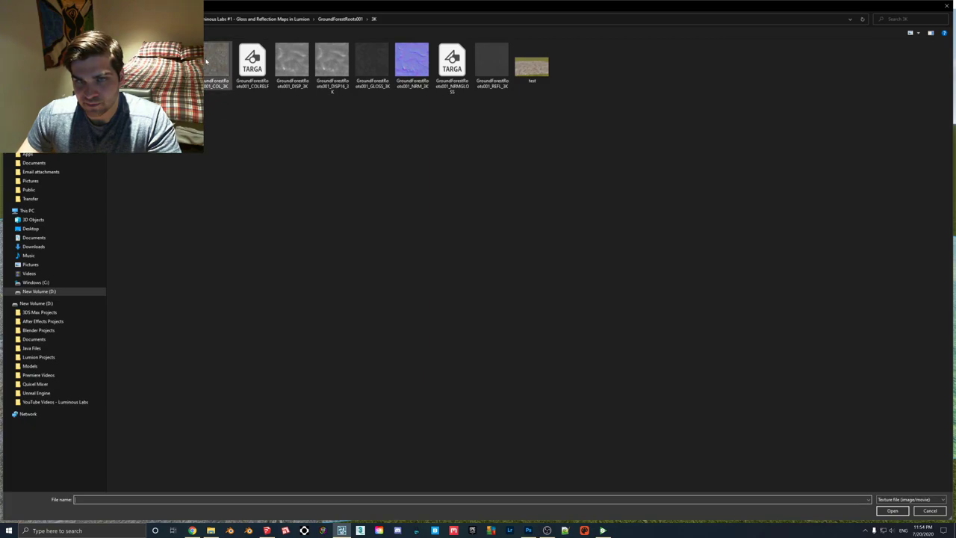
double_click(265, 65)
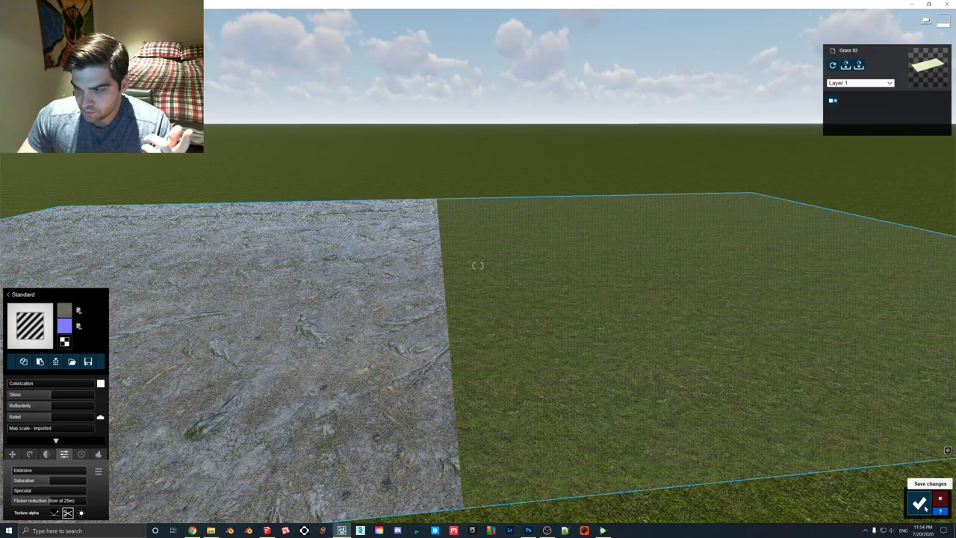
Step: Save the colour map change, preview both ground planes in Photo mode and return to Build mode
click(920, 503)
click(940, 468)
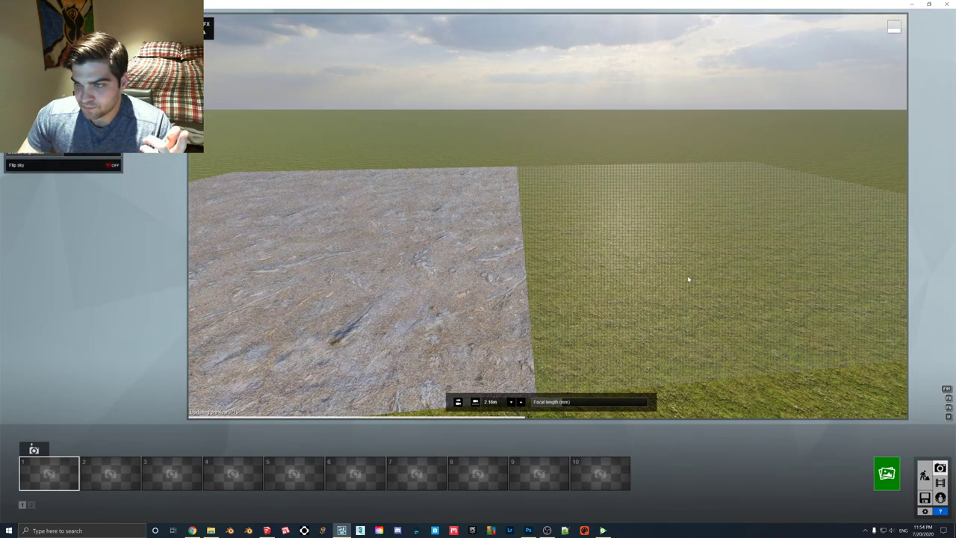
click(925, 475)
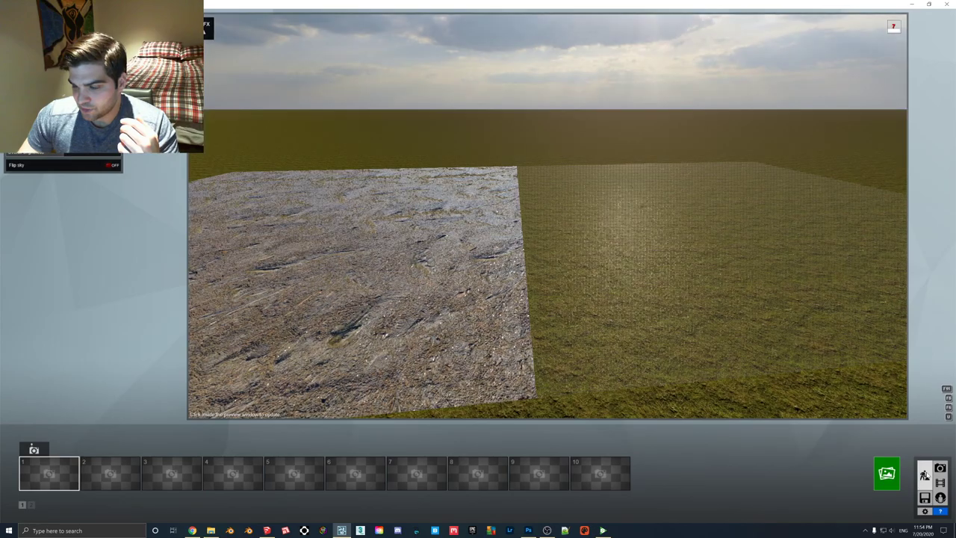
Step: Switch the Grass Dark Green material's texture alpha from object clipping to the reflectivity option and inspect both planes up close
click(524, 383)
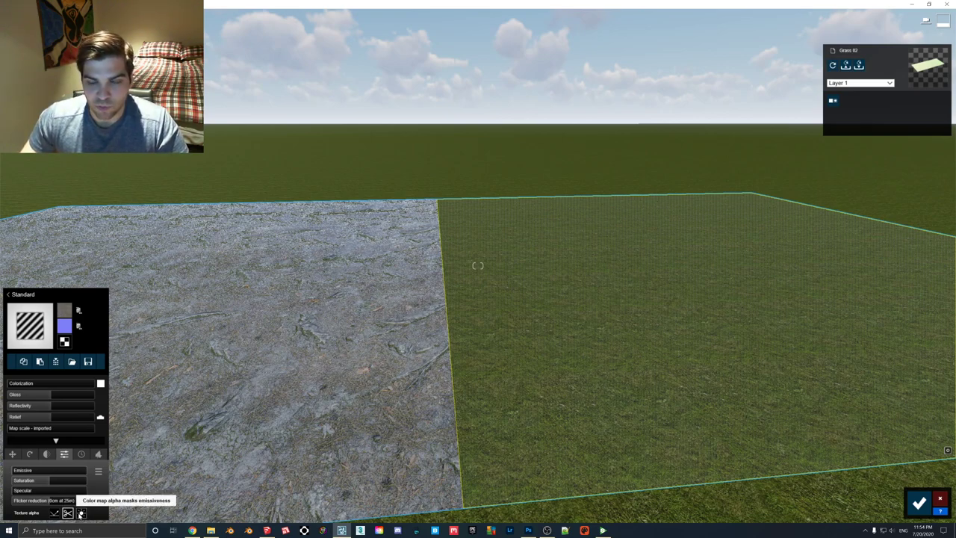
click(56, 514)
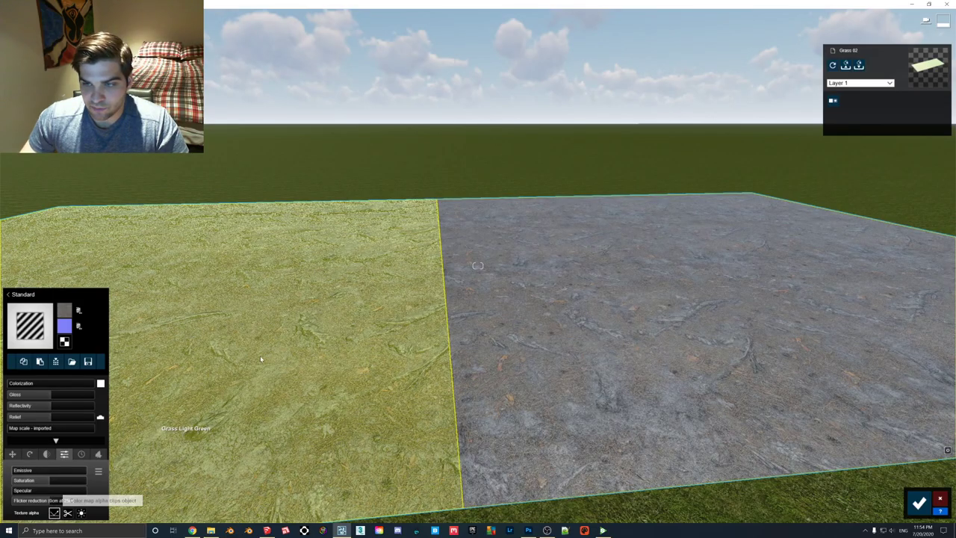
key(w)
right_drag(181, 419, 195, 482)
right_drag(448, 336, 448, 254)
key(s)
key(w)
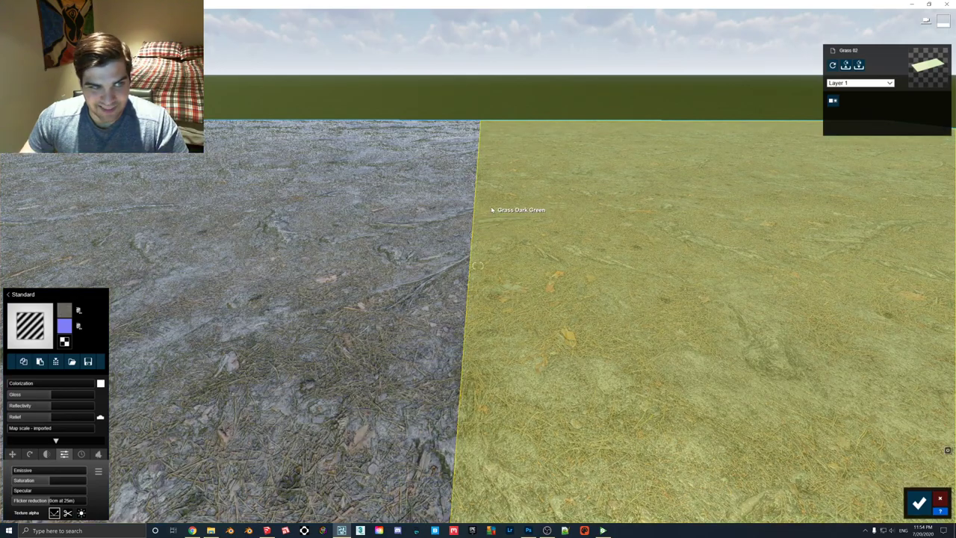
right_drag(490, 207, 498, 173)
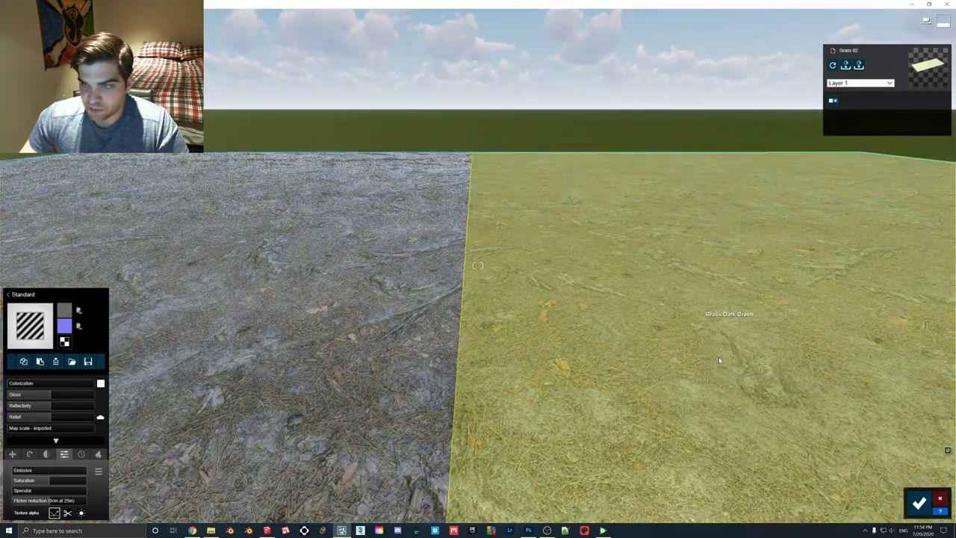
click(719, 359)
Step: Save the texture alpha change, compare the two planes' shine in Photo mode and return to Build mode
click(921, 504)
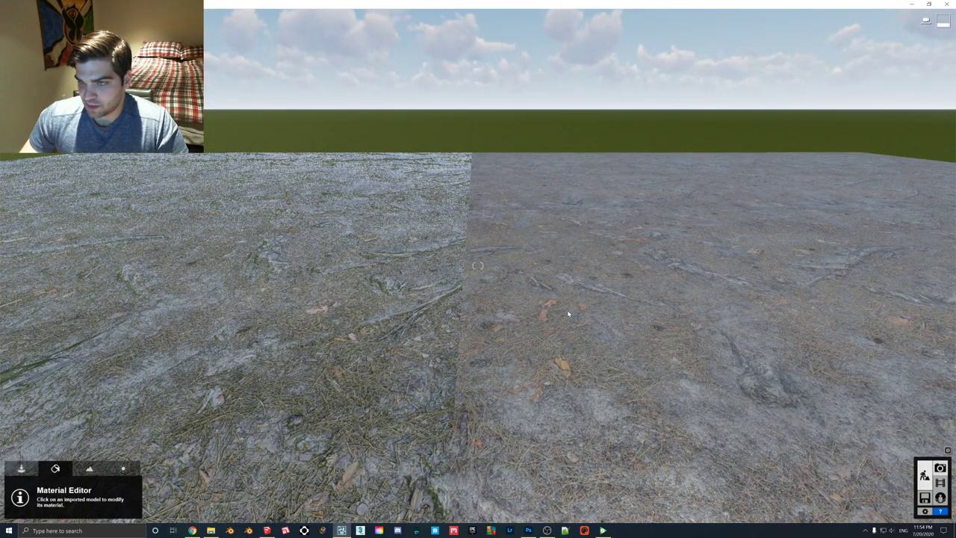
click(940, 469)
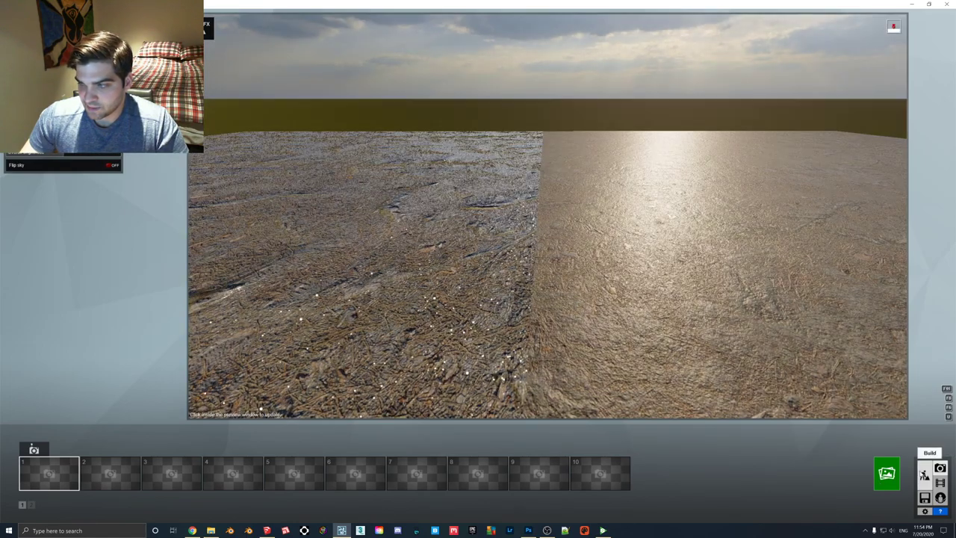
click(925, 475)
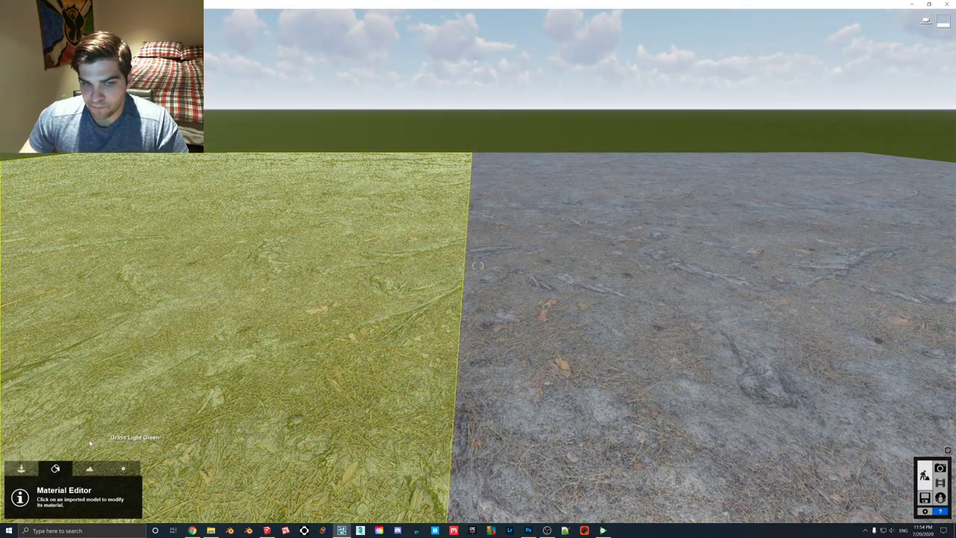
Step: Load GroundForestRoots001_NRMGLOSS as the normal map of the Grass Dark Green material
click(90, 443)
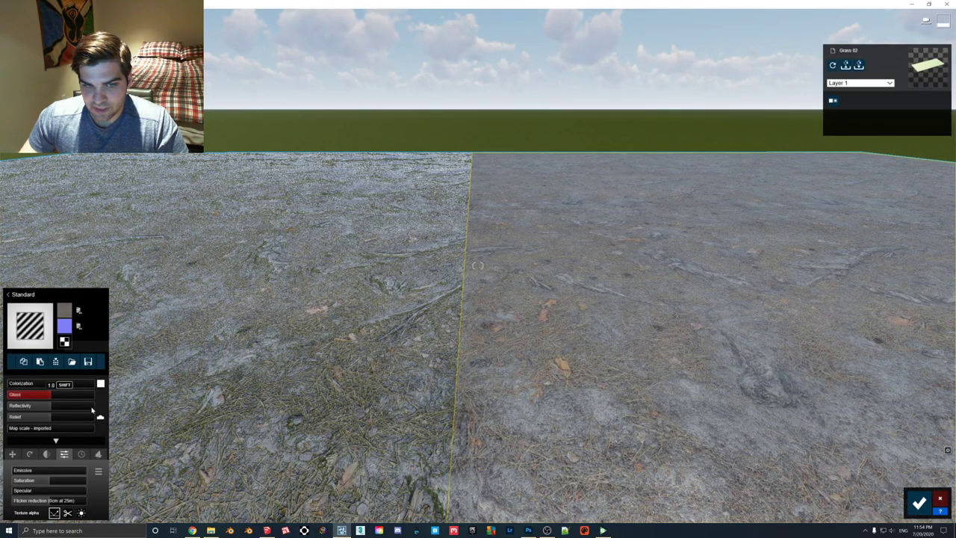
click(64, 325)
double_click(452, 66)
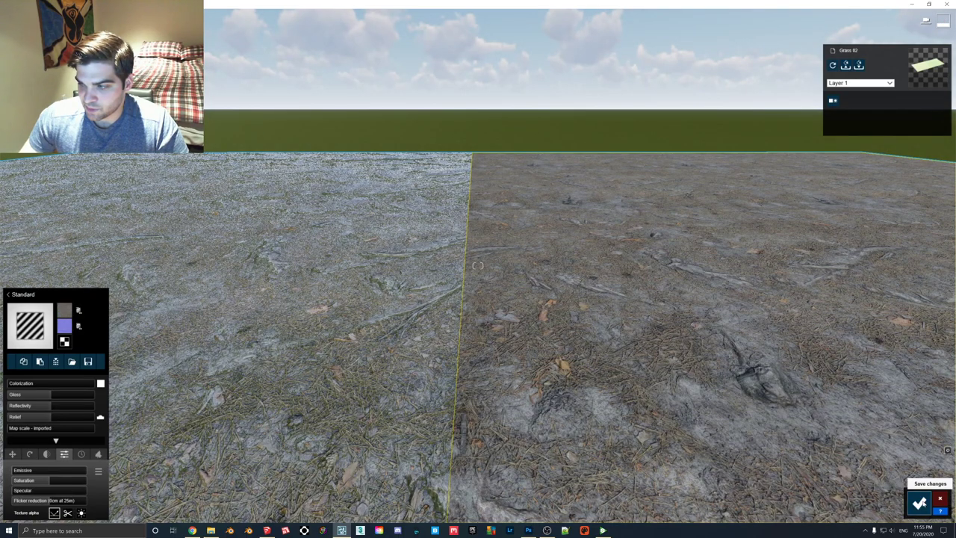
Step: Save the normal map change, preview the gloss on both planes in Photo mode and go back to Build mode
click(920, 502)
click(939, 468)
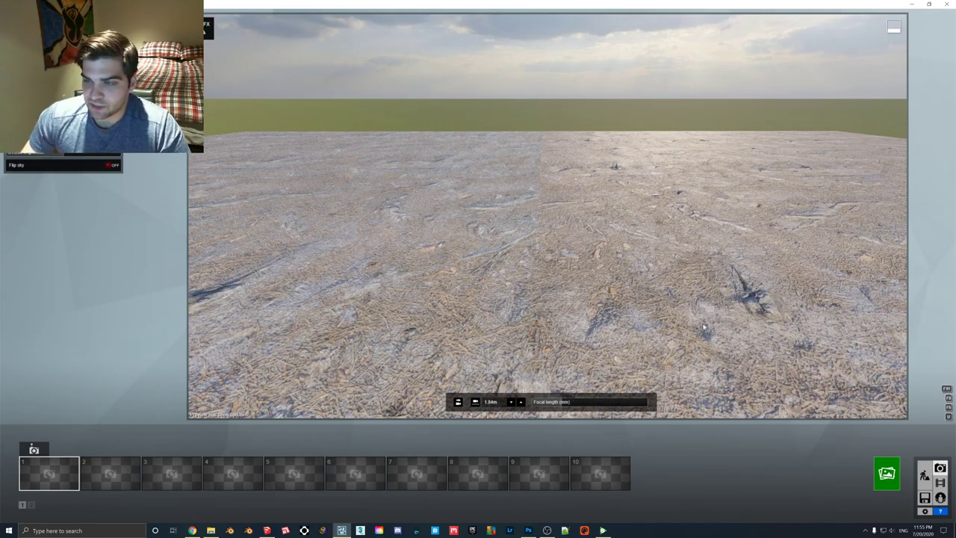
click(925, 476)
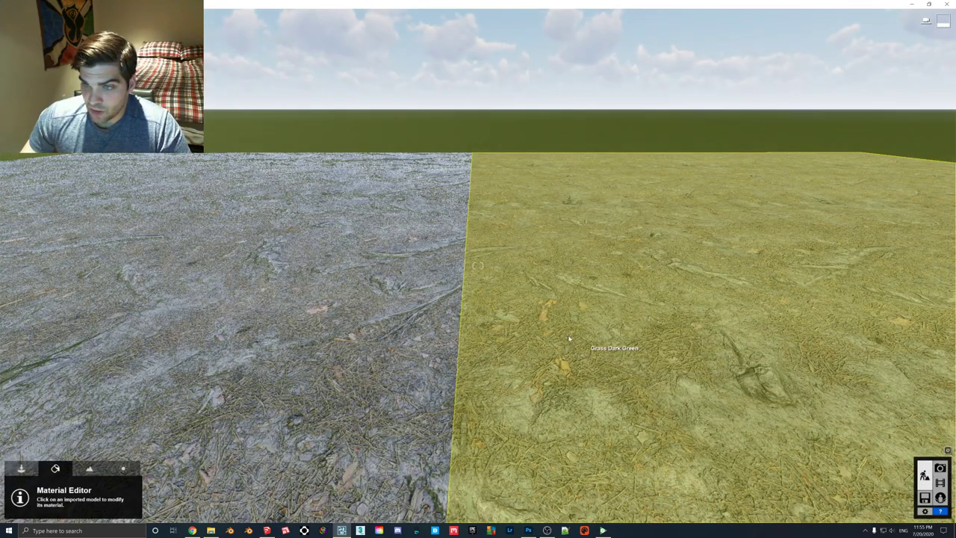
Step: Load a displacement map for the Grass Dark Green material, raise its displacement to about 0.4 and save the material changes
click(555, 327)
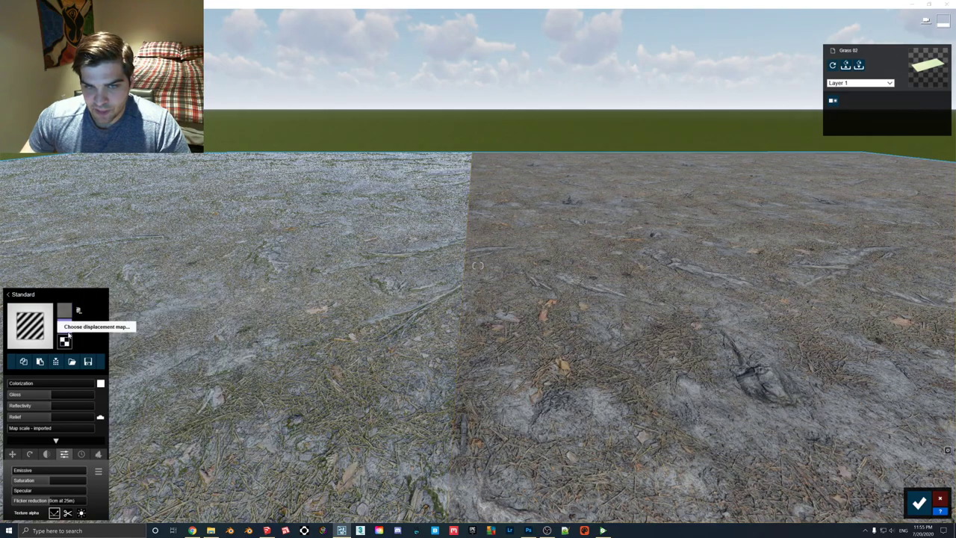
click(65, 341)
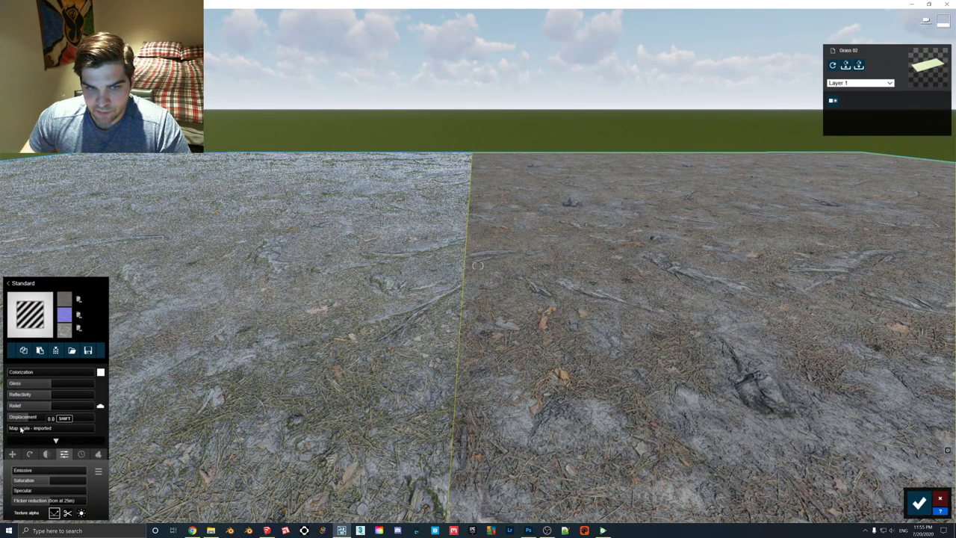
drag(26, 419, 38, 417)
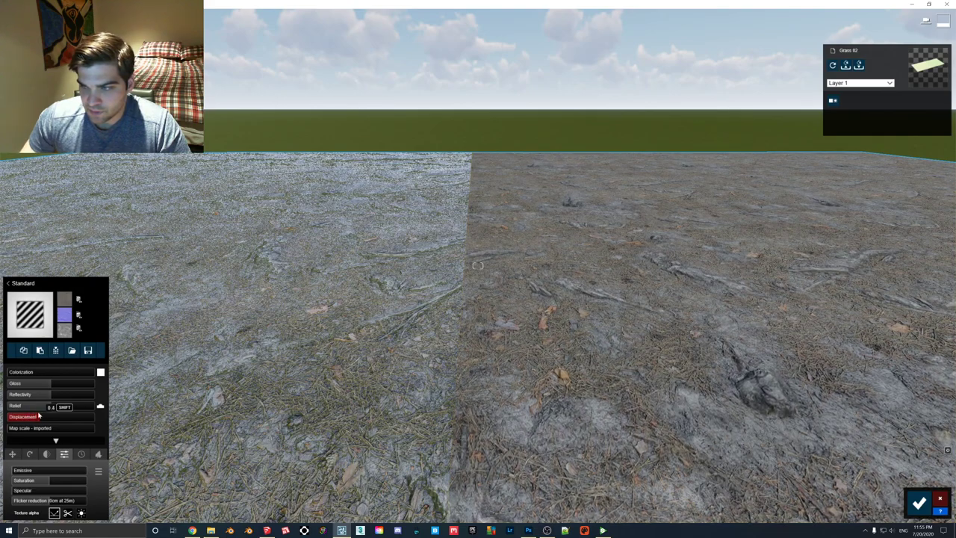
click(360, 399)
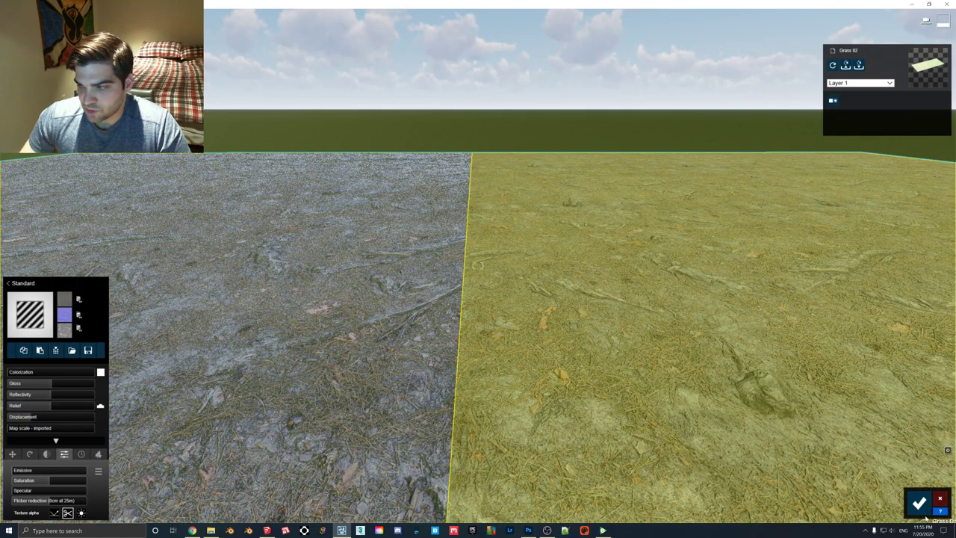
click(919, 503)
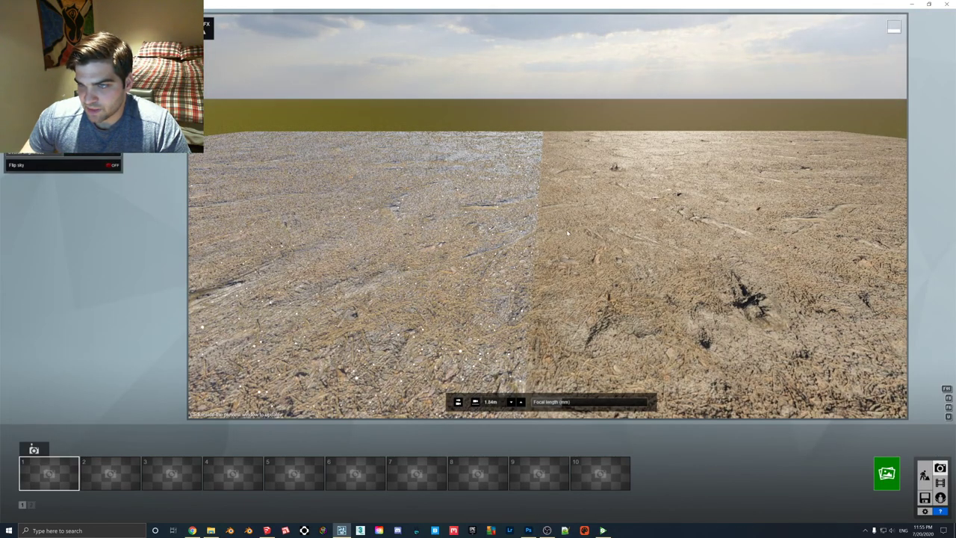
Step: Turn off Depth of Field and adjust the sun in Photo mode to compare both planes, ending back in Build mode
click(557, 242)
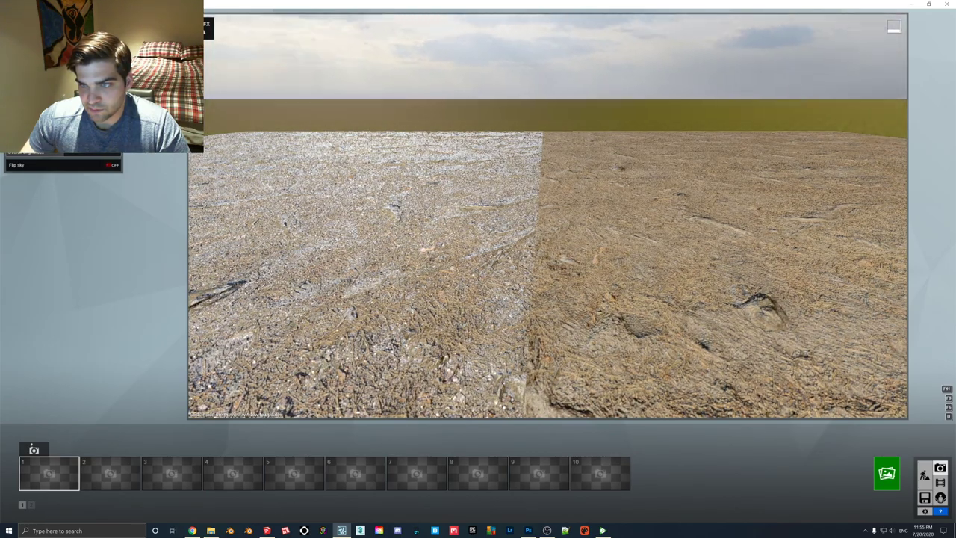
click(114, 236)
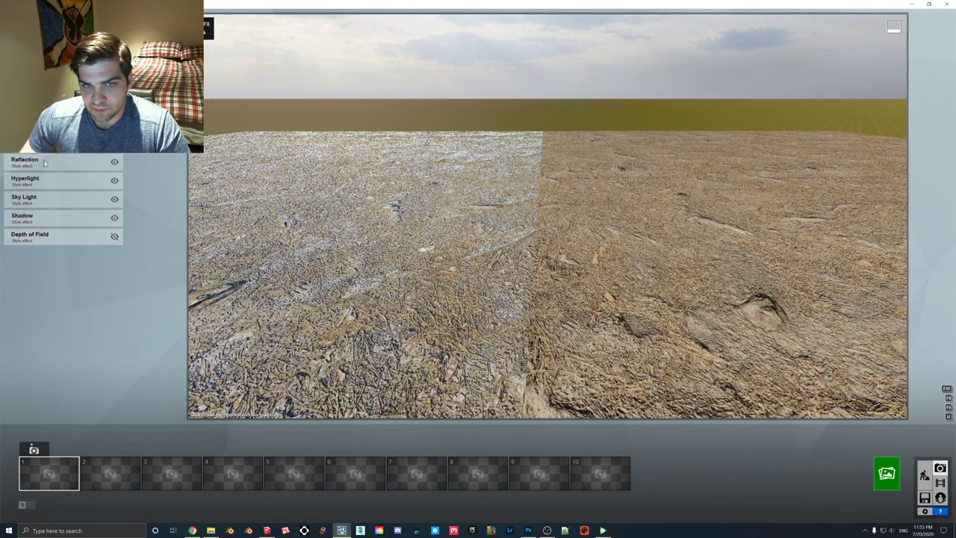
click(62, 125)
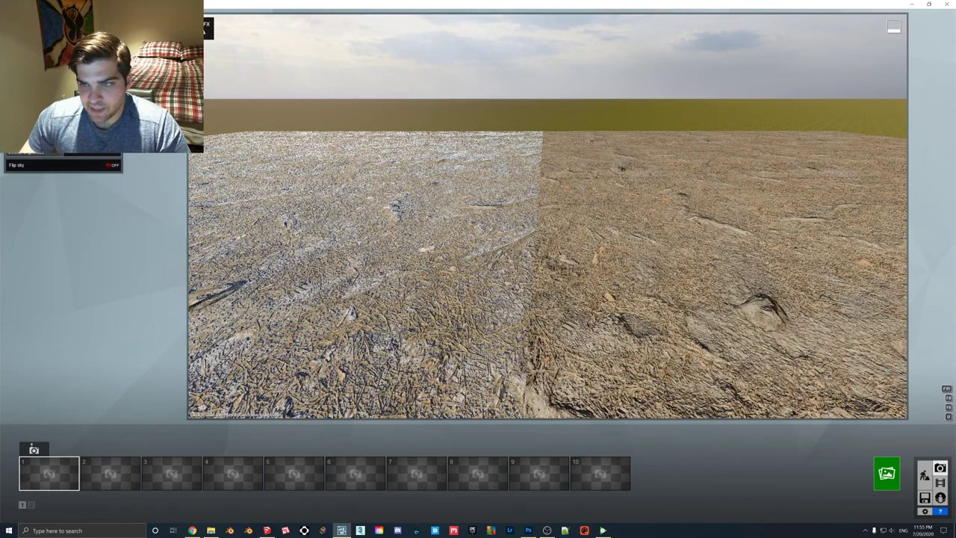
drag(92, 130, 107, 130)
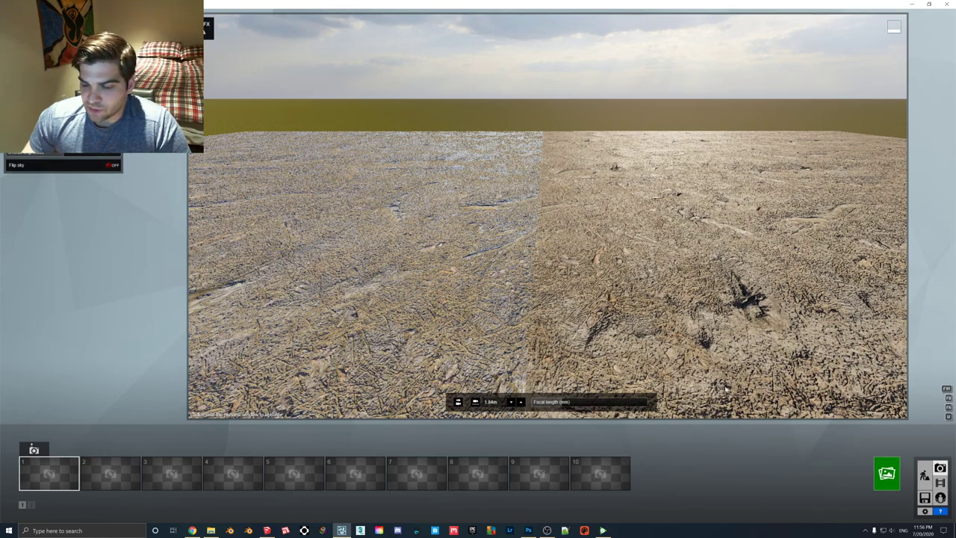
click(925, 475)
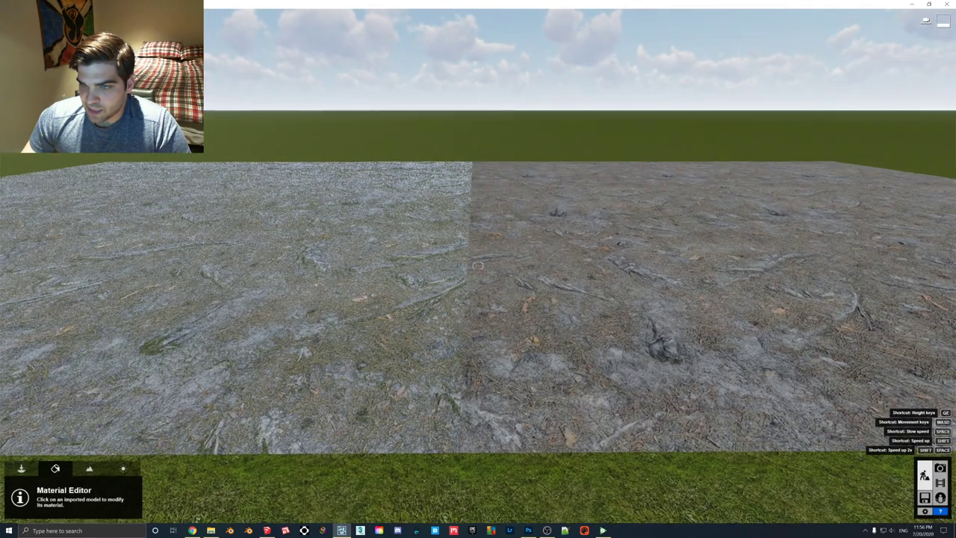
Step: Remove the color, normal and displacement maps from both the Grass Light Green and Grass Dark Green materials
right_drag(423, 366, 426, 332)
click(183, 254)
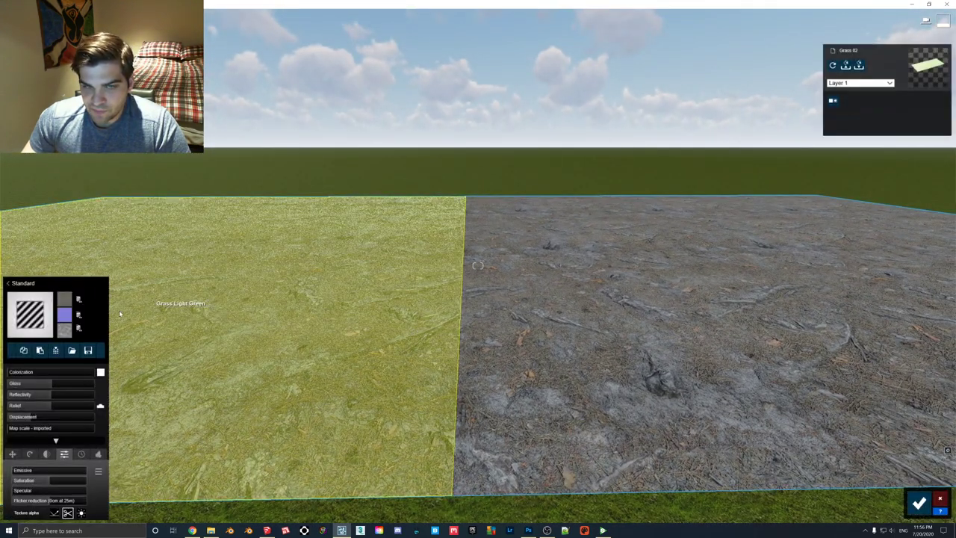
click(79, 328)
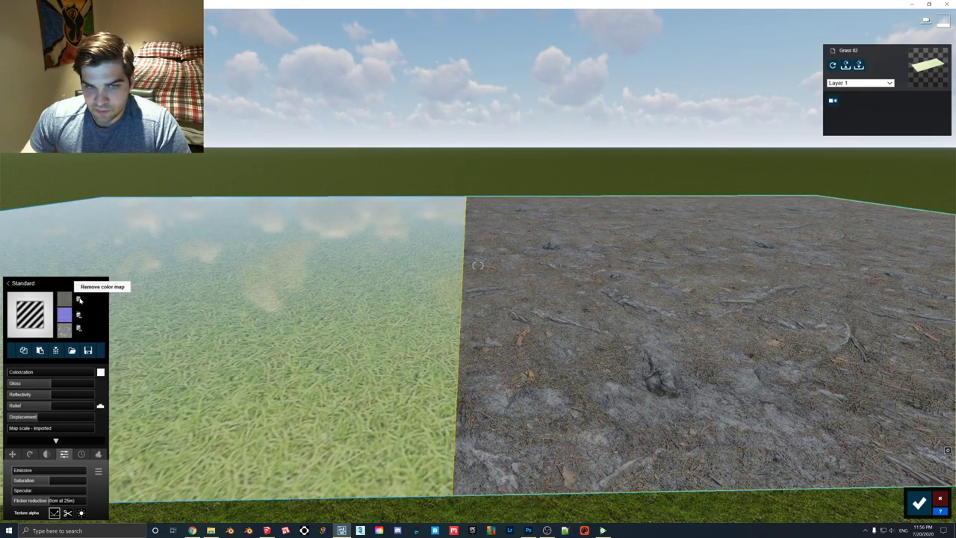
click(80, 300)
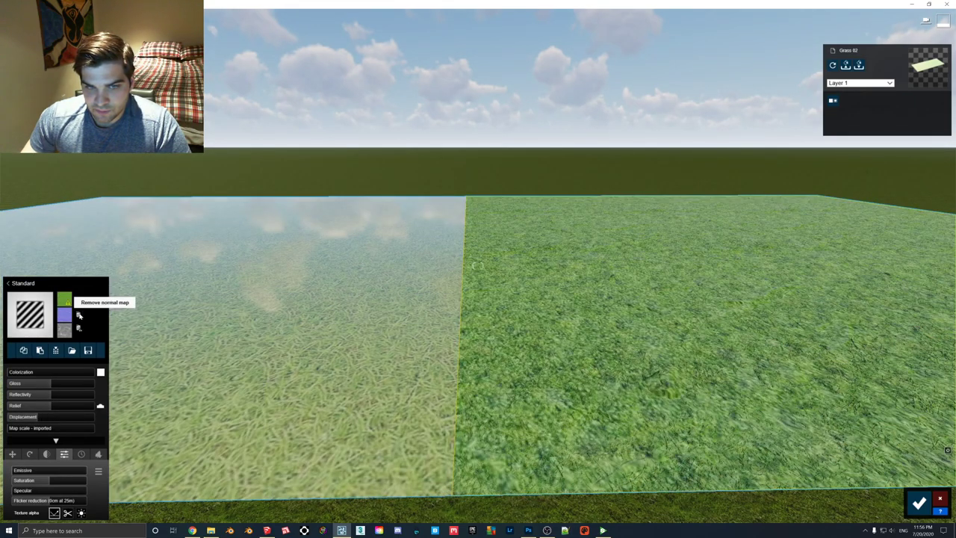
click(79, 315)
click(79, 328)
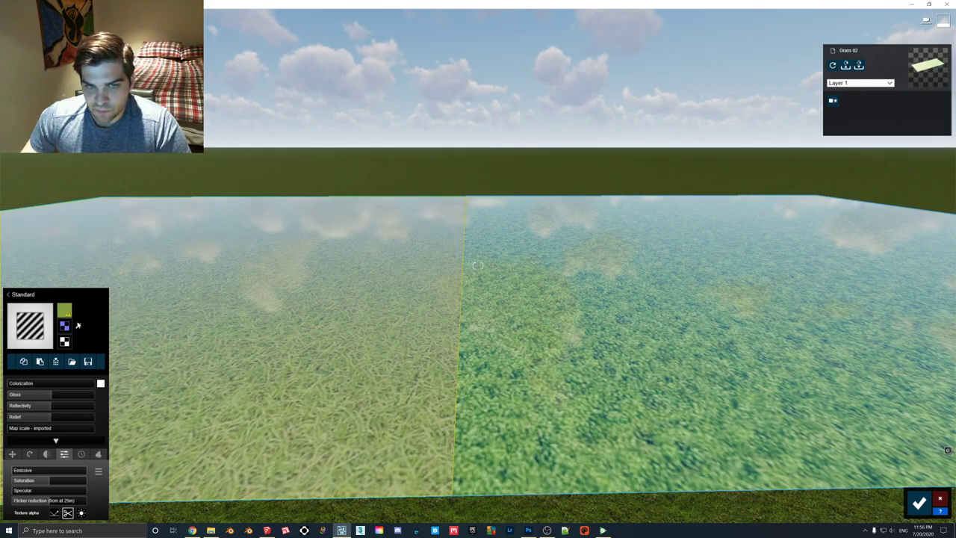
Step: Load mud_wet_step_marks_Base_Color from the Muddy Steps folder as the color map of the Grass Light Green material
click(65, 311)
click(280, 21)
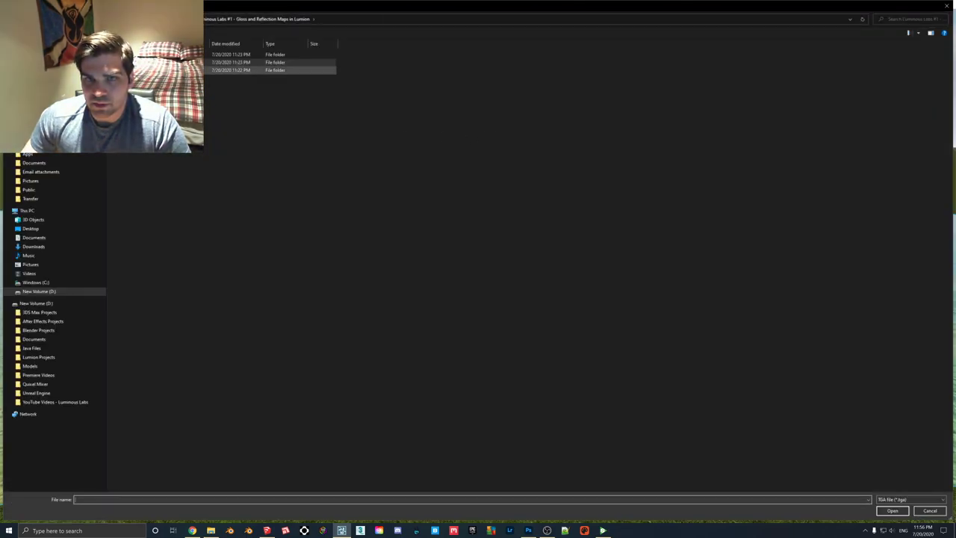
double_click(239, 67)
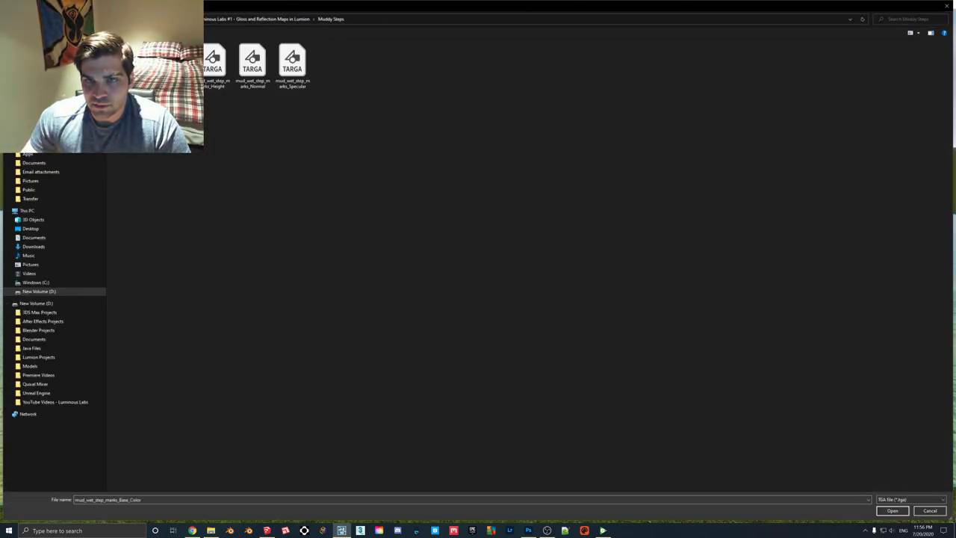
double_click(133, 64)
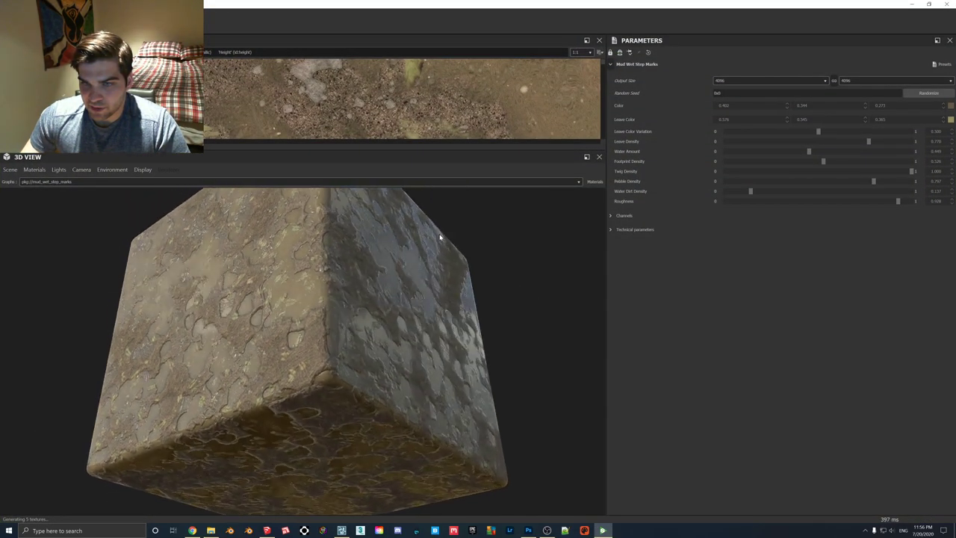
Step: Examine the puddles and footprints of the Mud Wet Step Marks material on its 3D preview cube and switch back to Lumion
drag(440, 238, 463, 247)
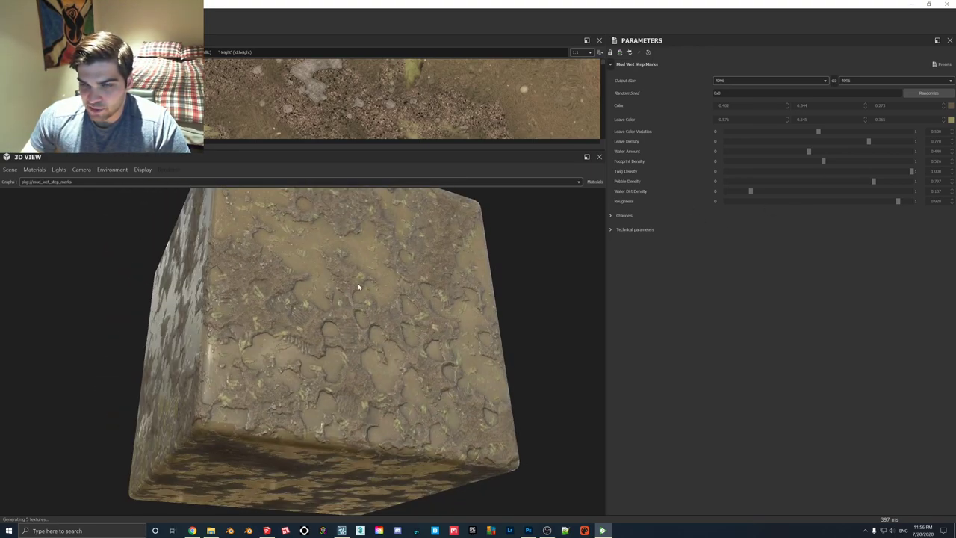
drag(358, 288, 326, 295)
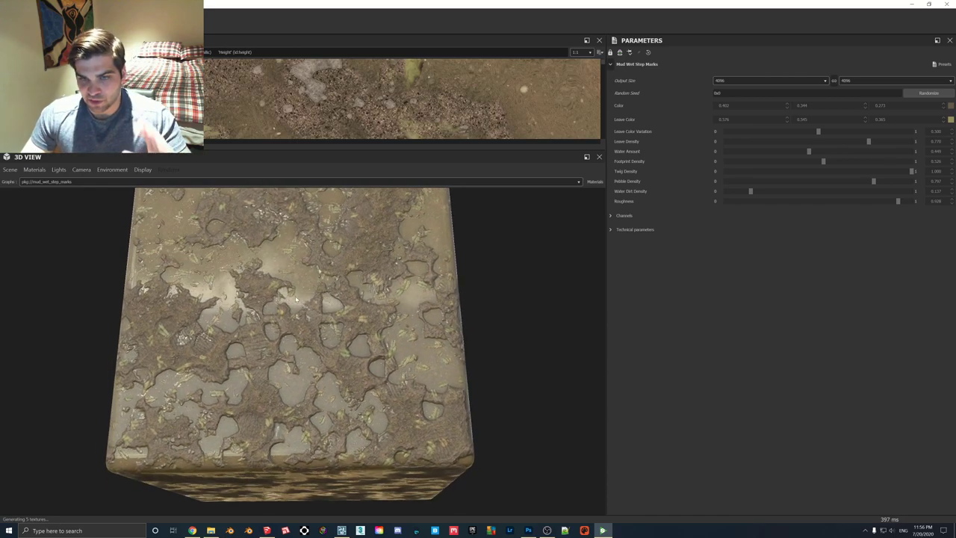
mouse_move(269, 274)
mouse_down()
mouse_move(283, 248)
mouse_move(278, 261)
mouse_up()
drag(342, 290, 318, 287)
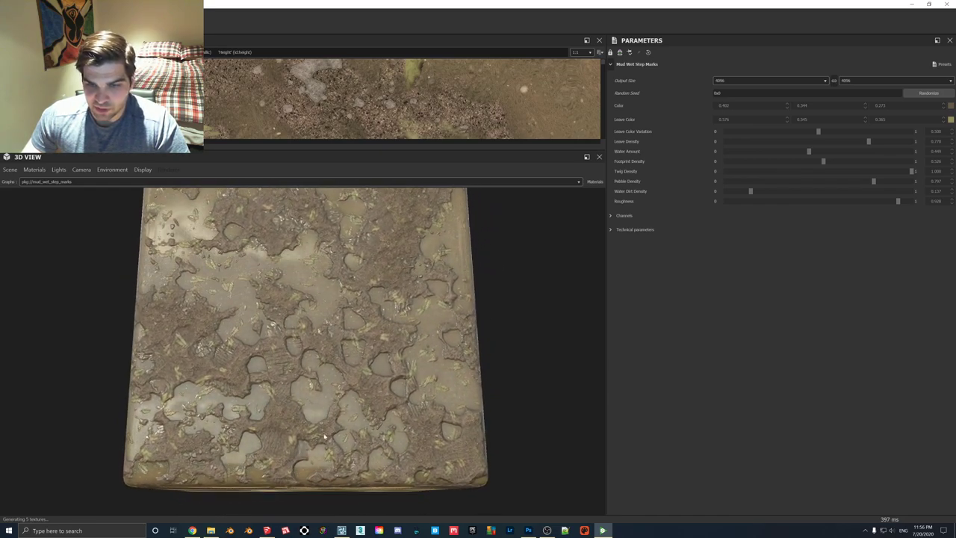
click(341, 530)
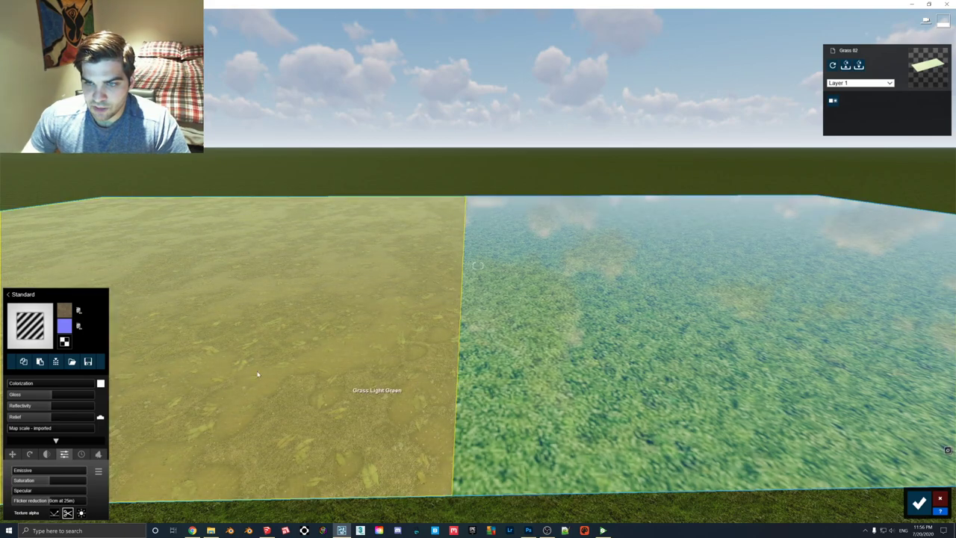
Step: Load mud_wet_step_marks_Normal from the Muddy Steps folder as the normal map of the Grass Light Green material
click(33, 322)
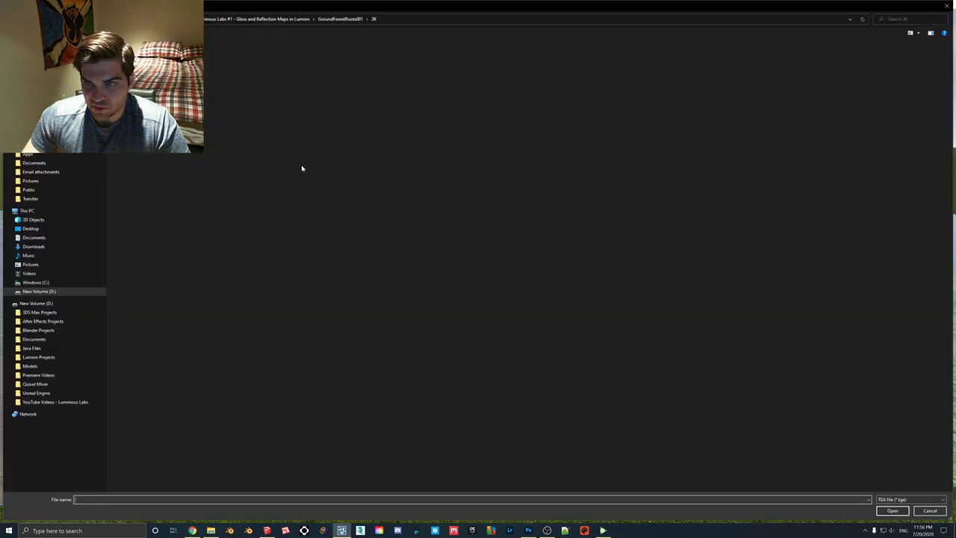
click(299, 20)
double_click(226, 68)
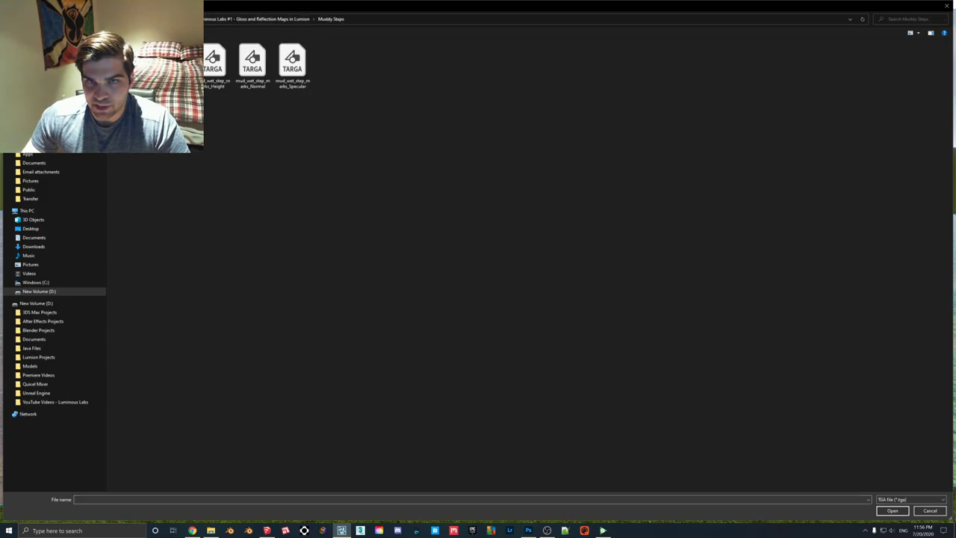
double_click(253, 63)
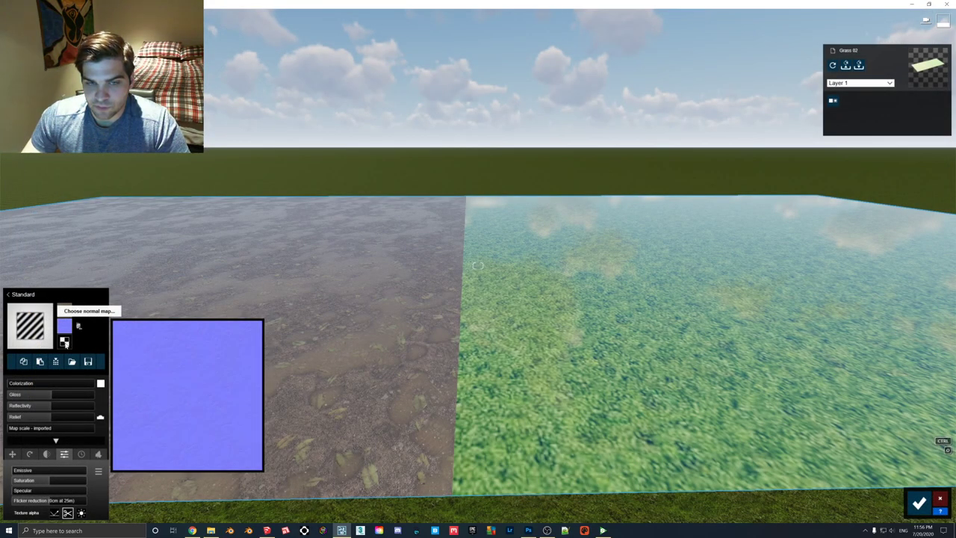
Step: Show all image file types in the Muddy Steps folder and load mud_wet_step_marks_Height as the Grass Light Green material's displacement map
click(65, 329)
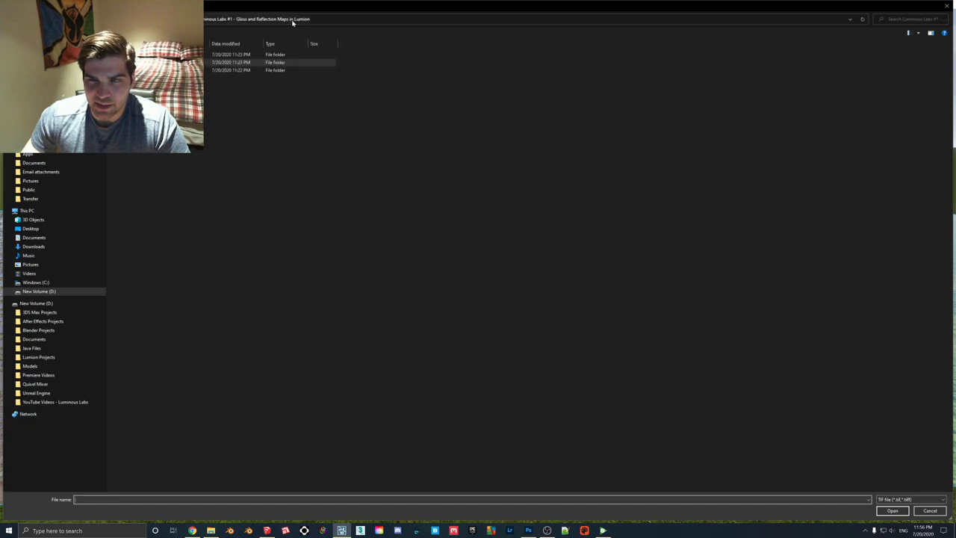
double_click(228, 69)
click(292, 20)
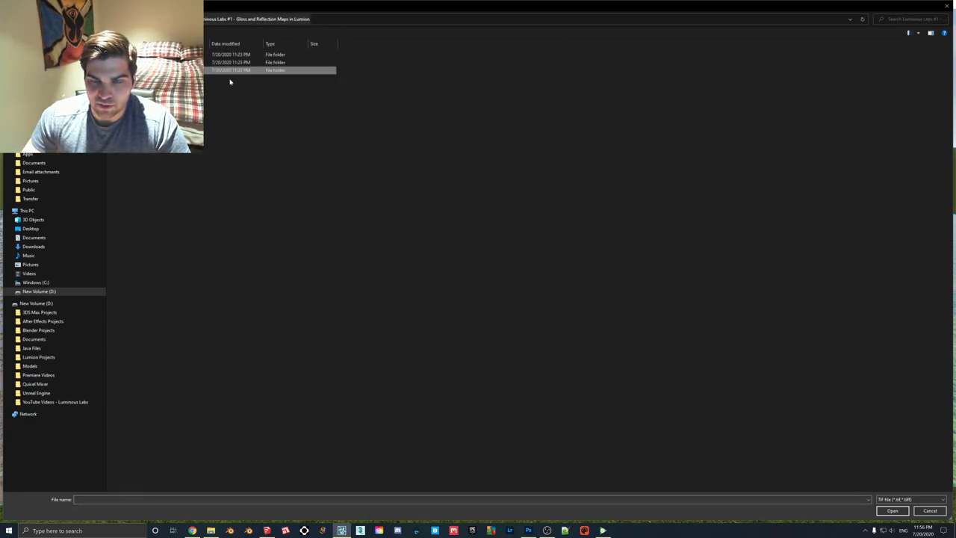
double_click(165, 70)
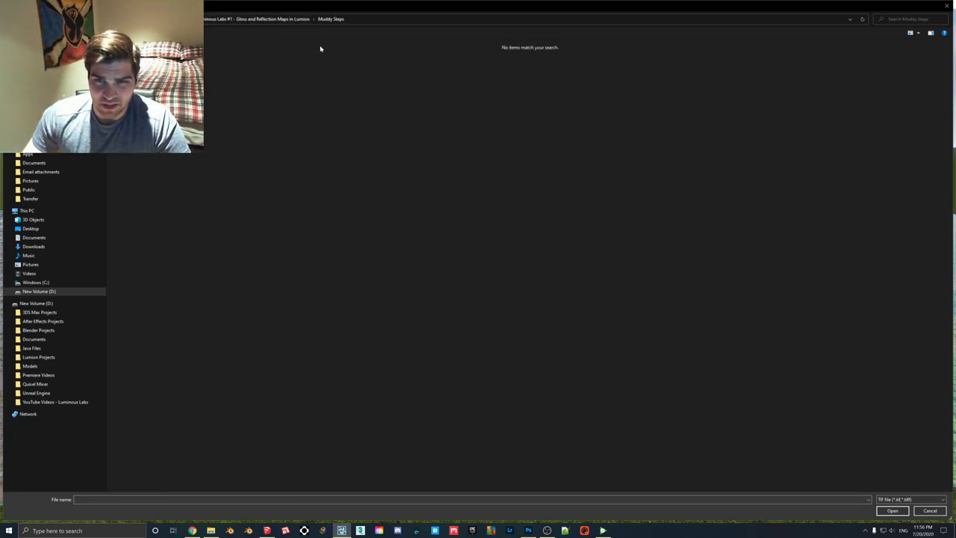
click(911, 499)
click(900, 454)
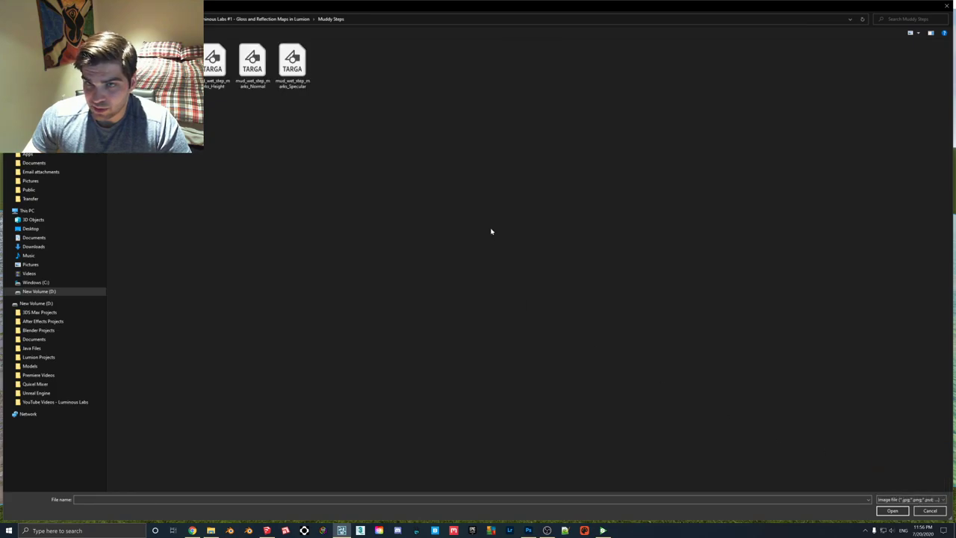
double_click(221, 81)
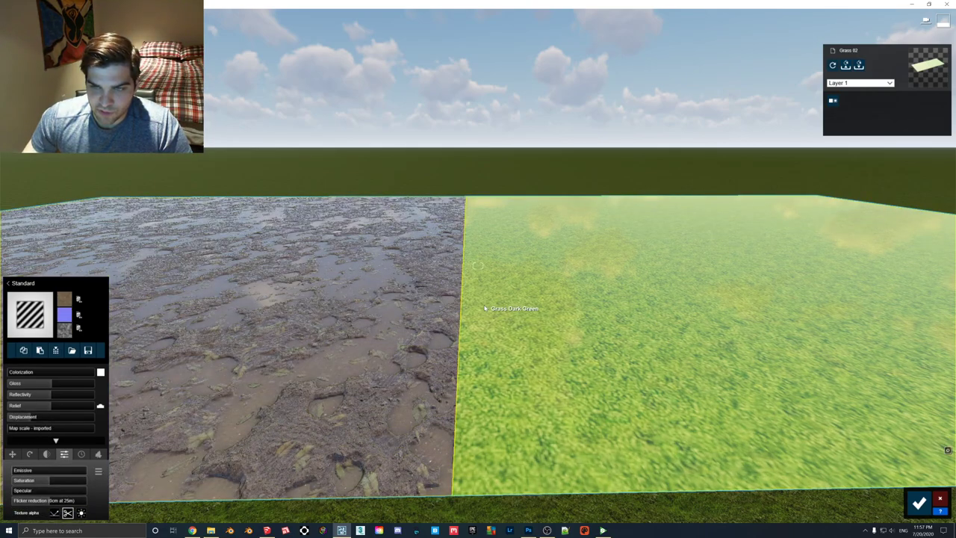
Step: Test the muddy plane's Gloss and Reflectivity up close, dropping Gloss to 0.0 and raising it again
right_drag(467, 302, 440, 340)
key(w)
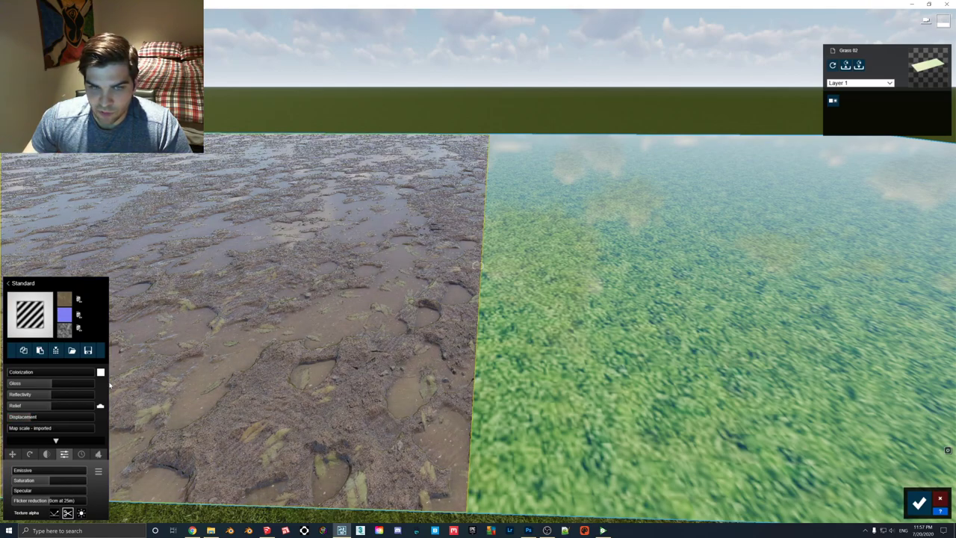
mouse_move(50, 384)
mouse_down()
mouse_move(4, 384)
mouse_move(52, 381)
mouse_up()
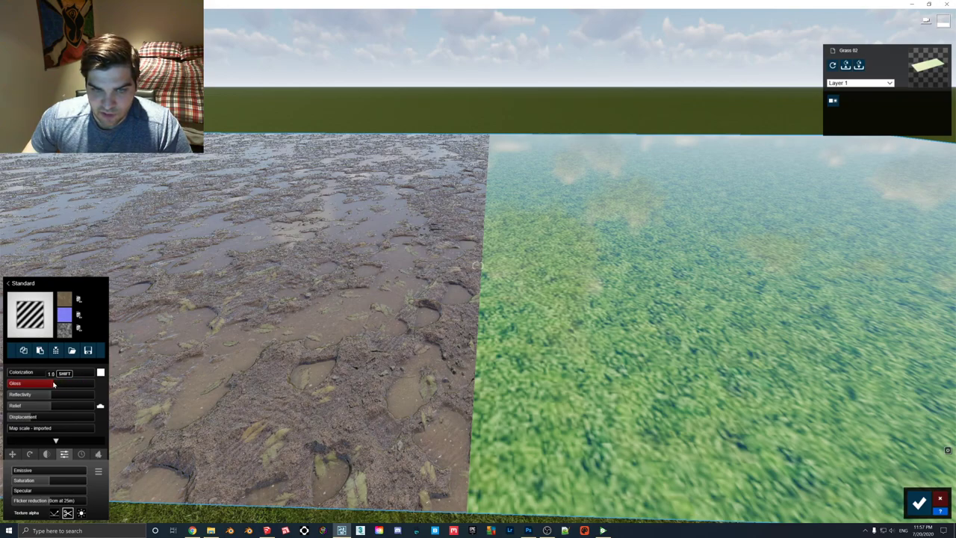
mouse_move(52, 394)
mouse_down()
mouse_move(124, 398)
mouse_move(54, 397)
mouse_up()
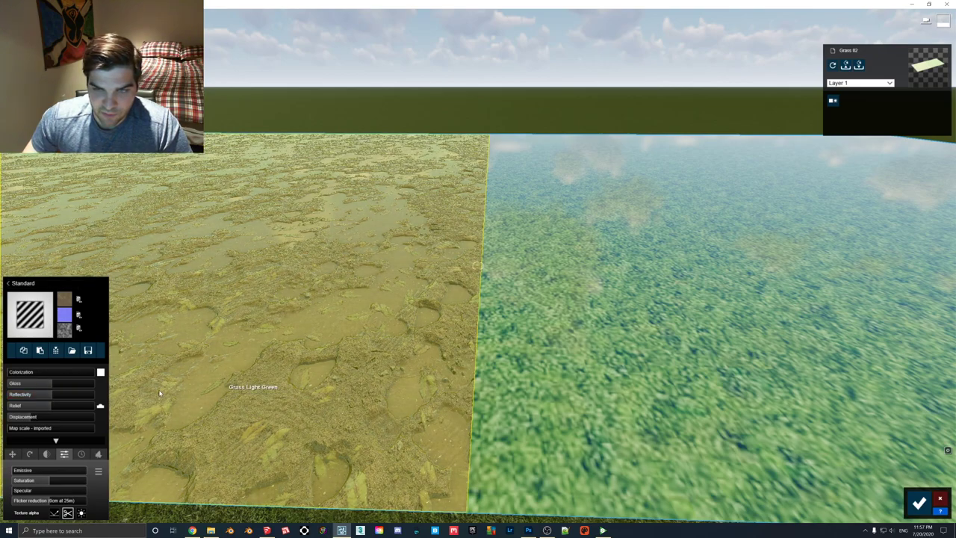
drag(52, 384, 2, 385)
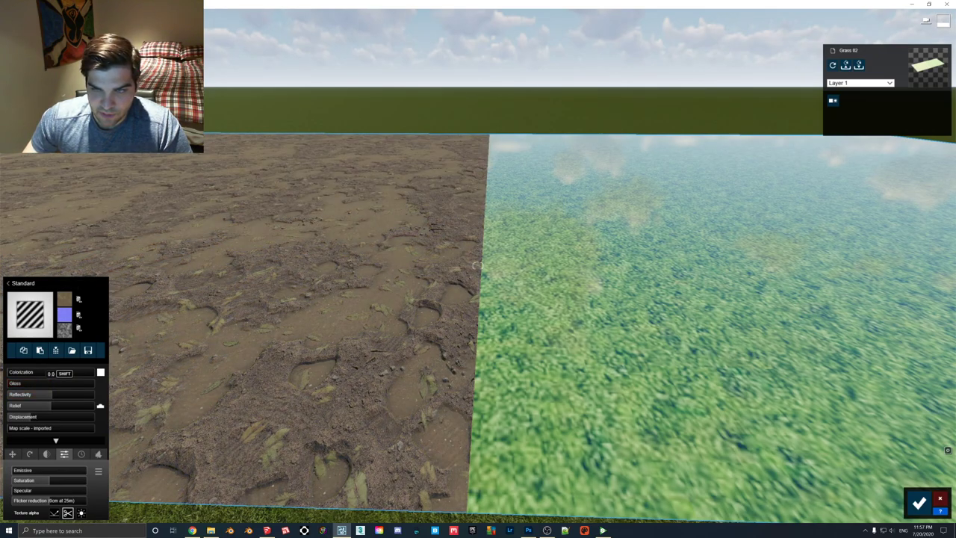
drag(22, 383, 219, 344)
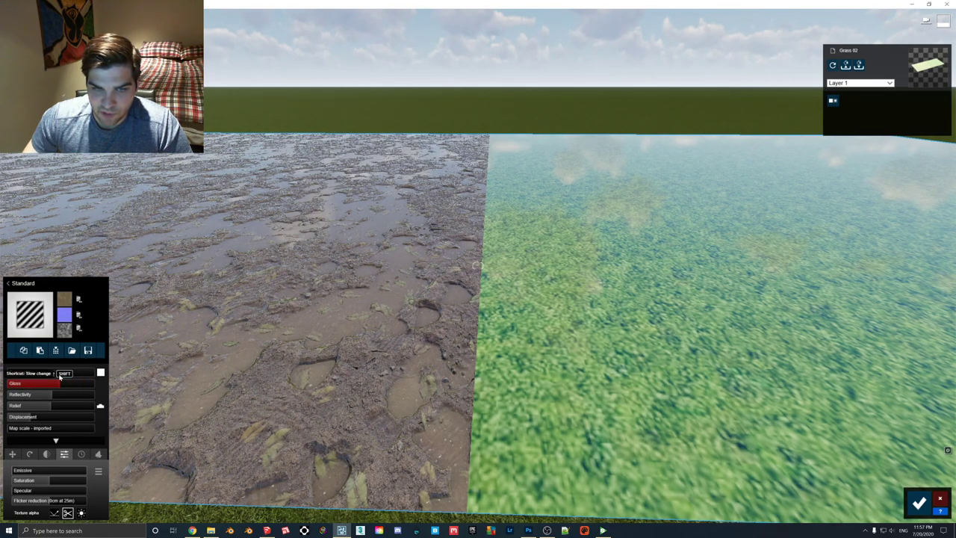
Step: Select the Grass Dark Green material in Lumion, switch to Photoshop and close the open GroundForestRoots001 images without saving
click(660, 321)
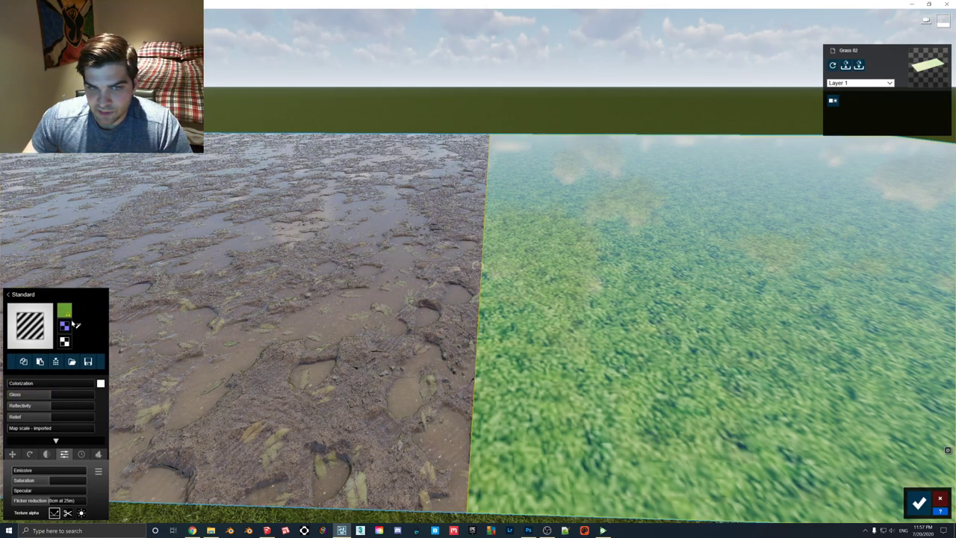
click(213, 531)
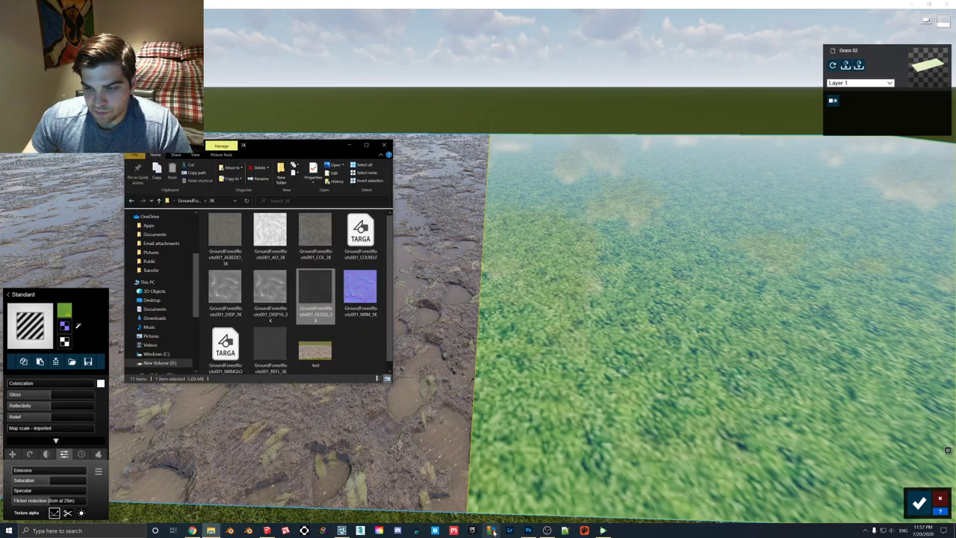
click(528, 530)
click(538, 121)
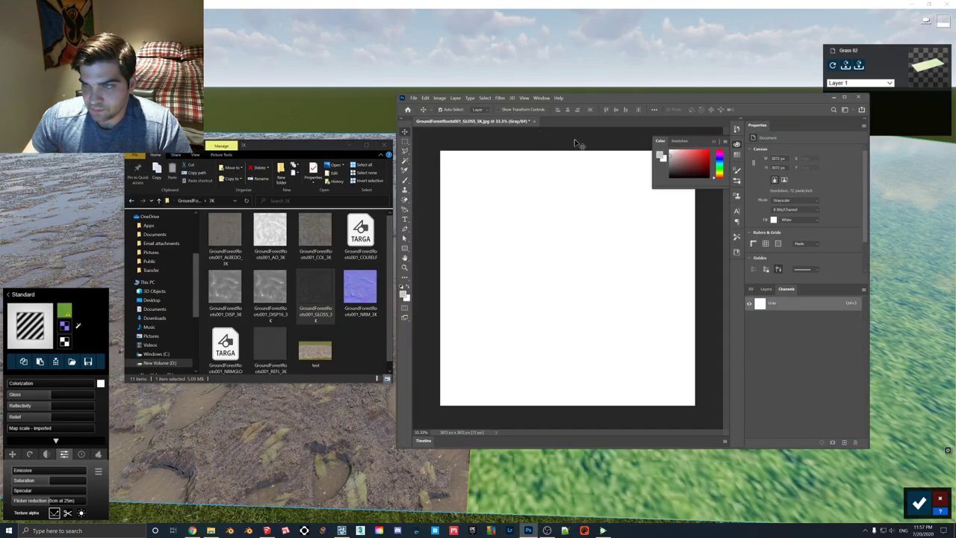
click(534, 121)
click(654, 241)
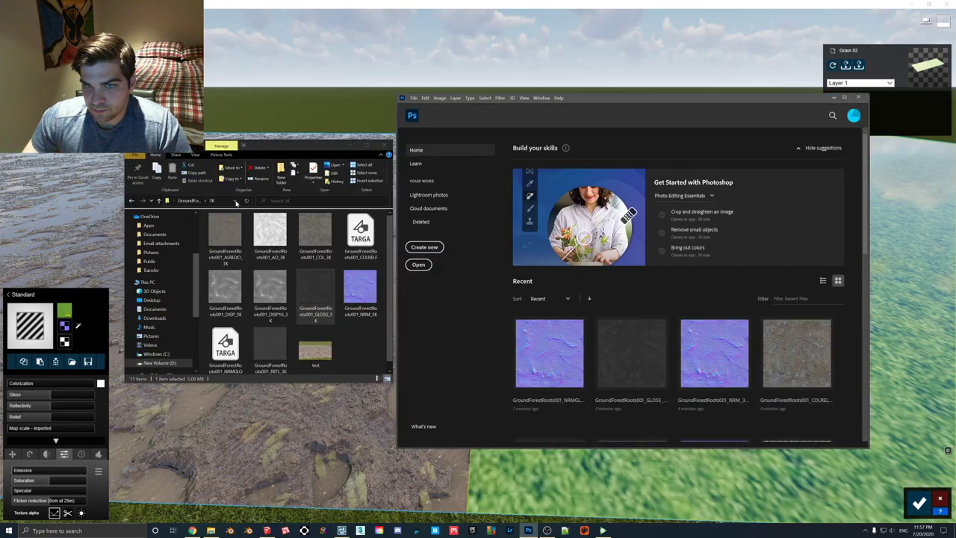
Step: Browse to the Muddy Steps folder and open mud_wet_step_marks_Base_Color and mud_wet_step_marks_Specular in Photoshop
click(190, 203)
double_click(224, 237)
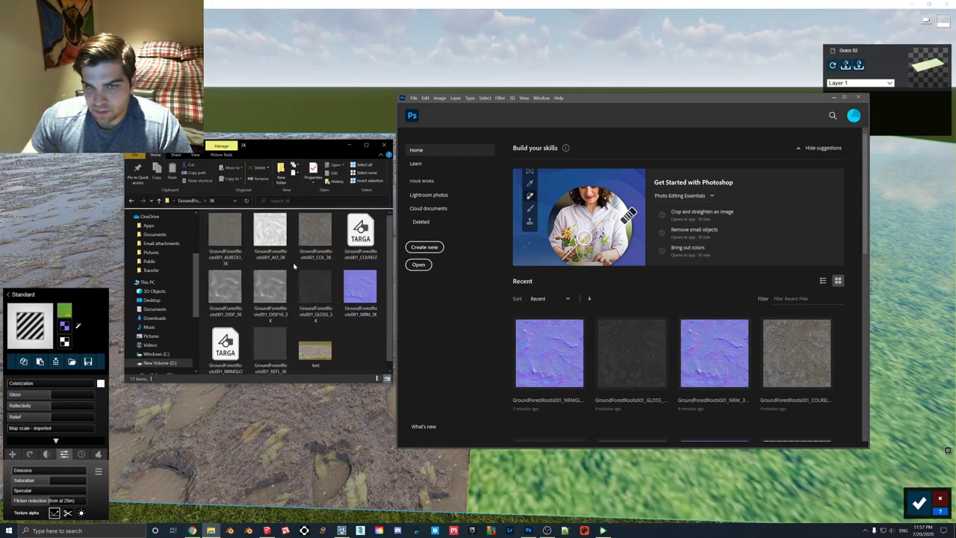
click(188, 203)
click(187, 203)
double_click(229, 242)
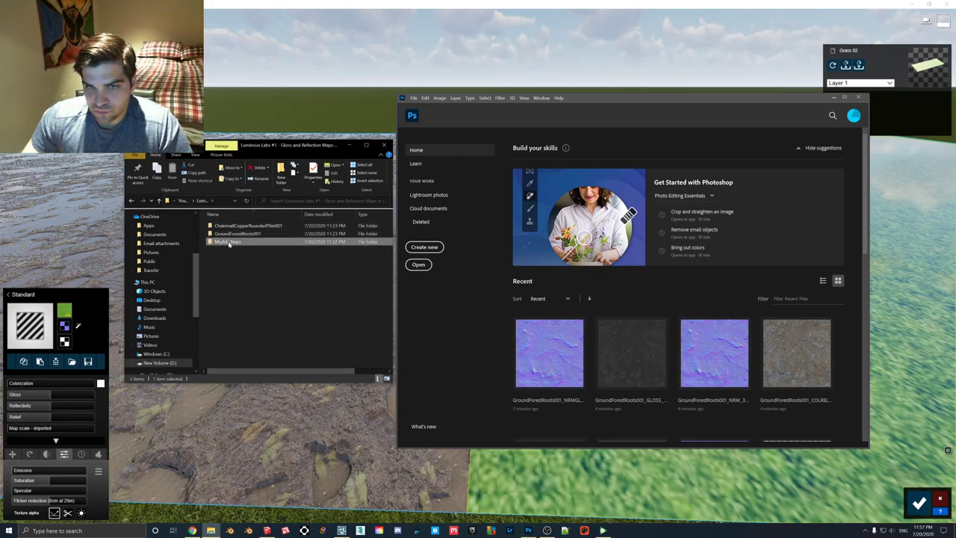
double_click(246, 225)
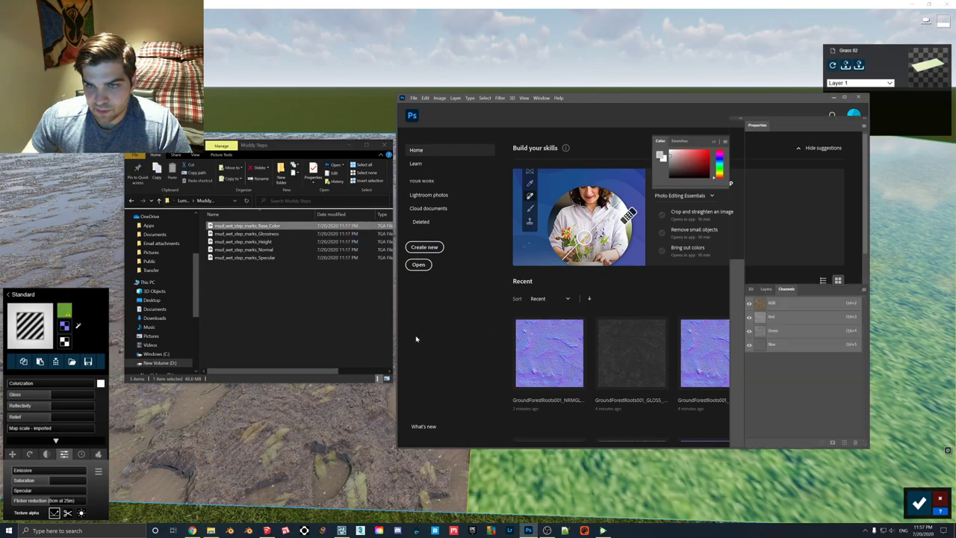
click(261, 258)
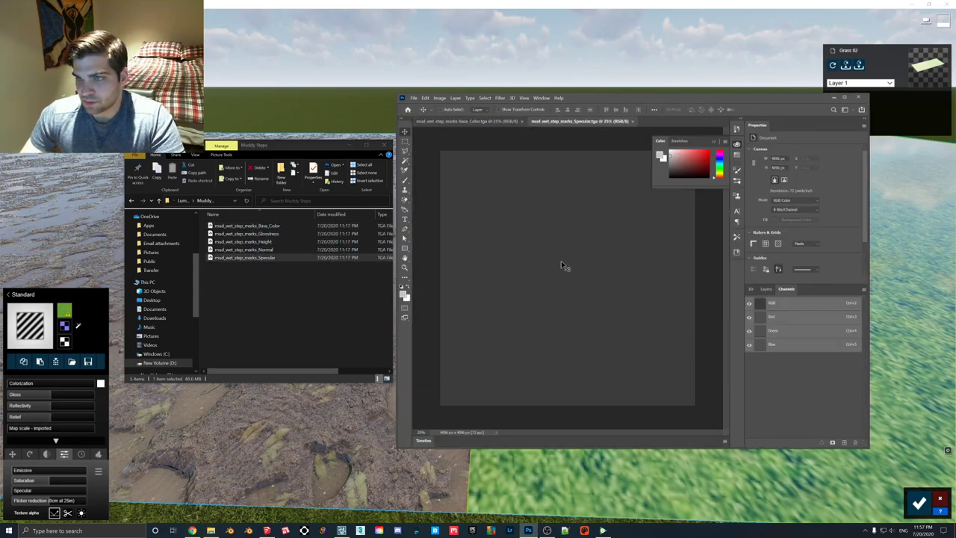
Step: Paste the Specular map into a new alpha channel of the mud_wet_step_marks_Base_Color image
click(470, 121)
click(768, 289)
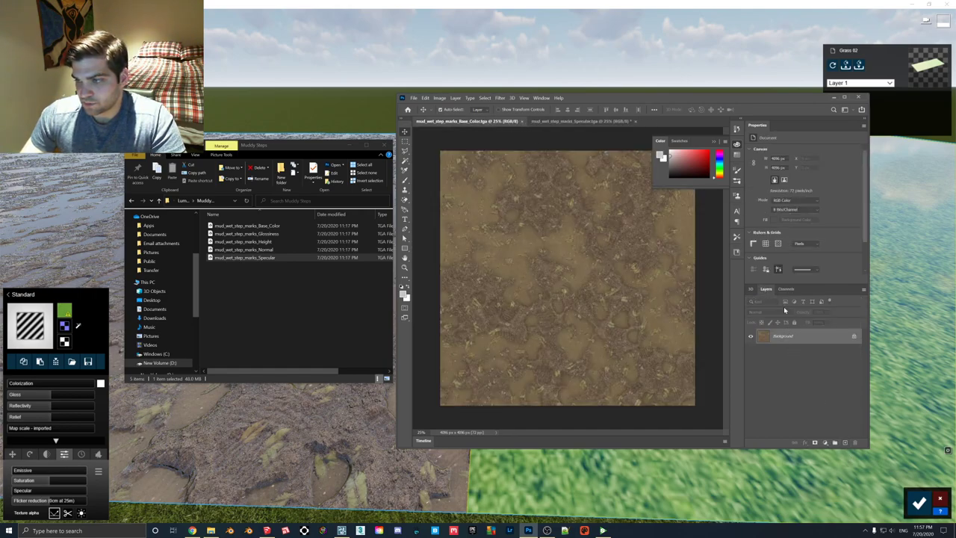
click(786, 289)
click(845, 442)
key(ctrl+v)
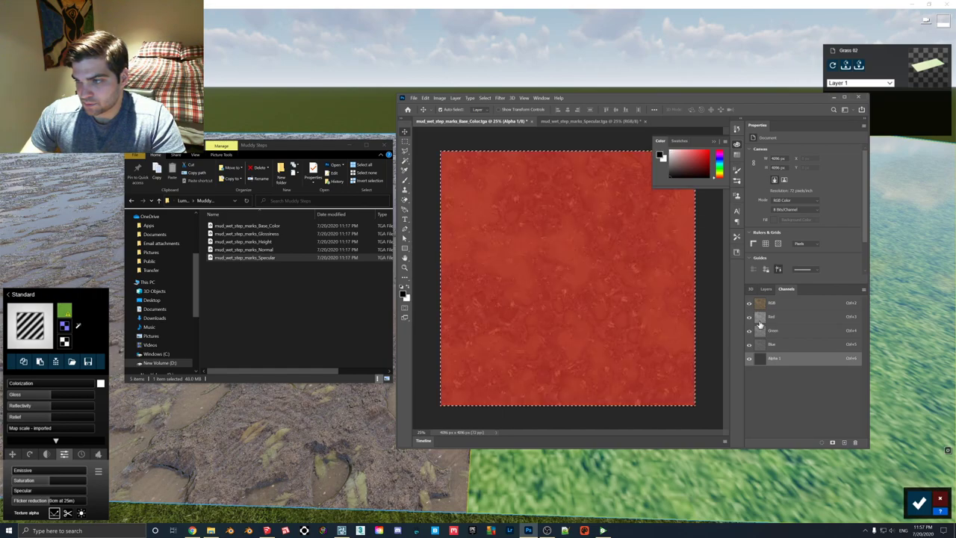
Step: Save the combined color image as the Targa file mud_wet_step_marks_COLREFL at 32 bits/pixel in the Muddy Steps folder
click(413, 97)
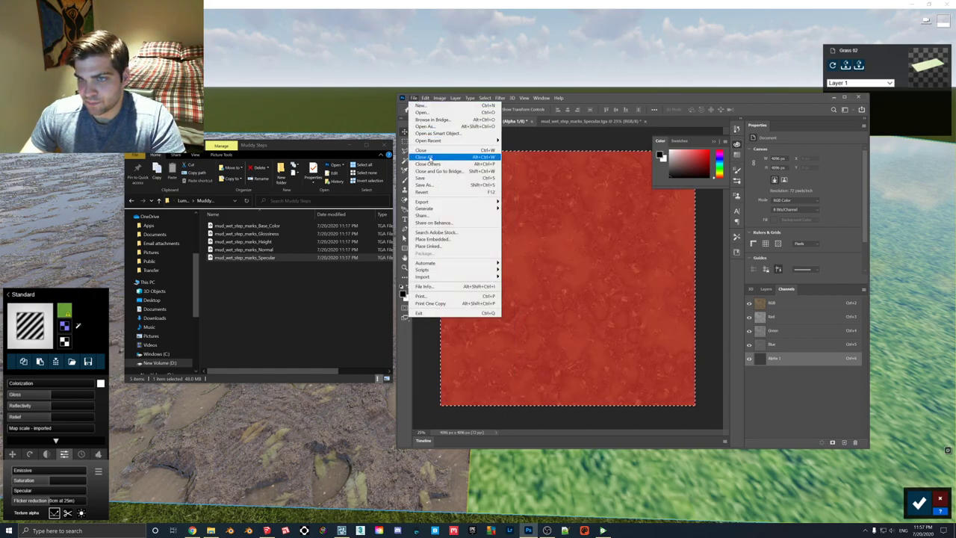
click(425, 186)
click(514, 254)
drag(514, 253, 491, 253)
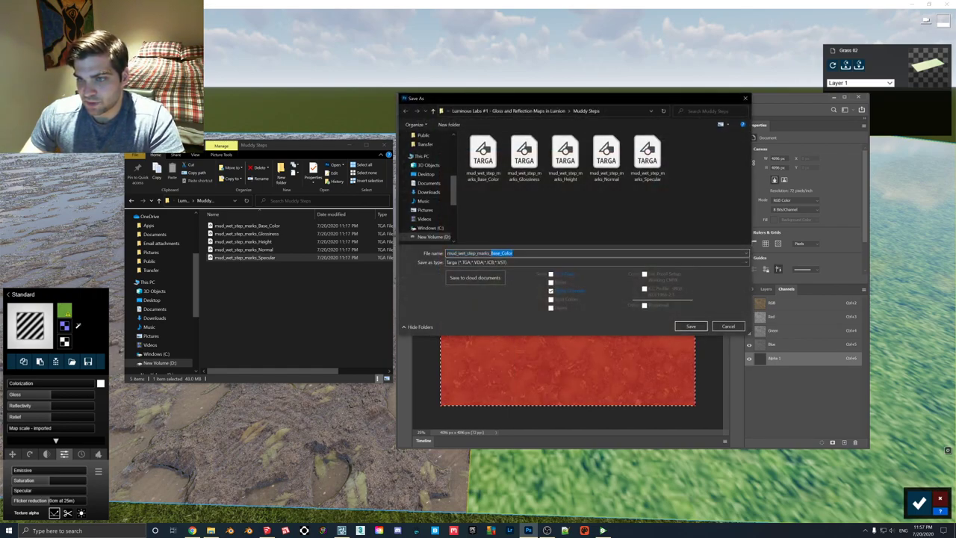
text(COLREF)
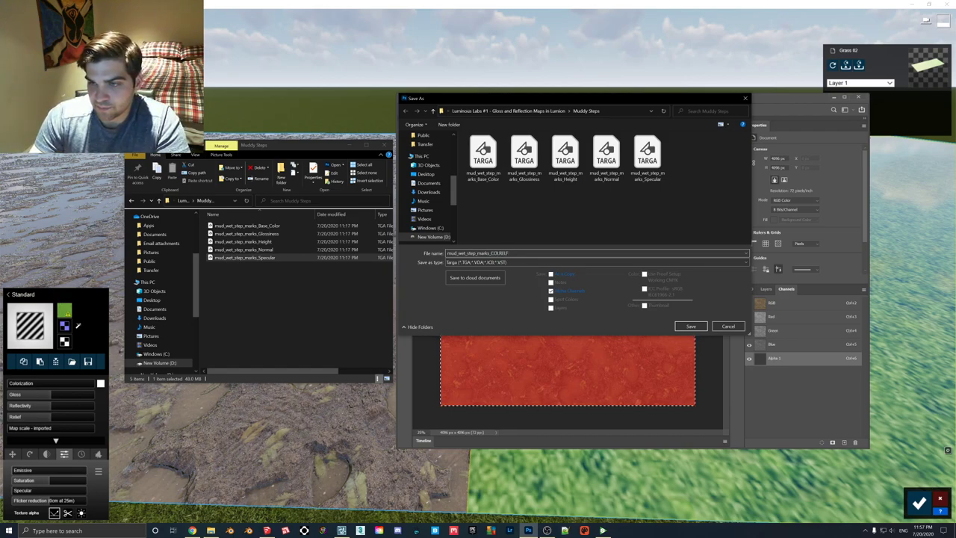
key(Return)
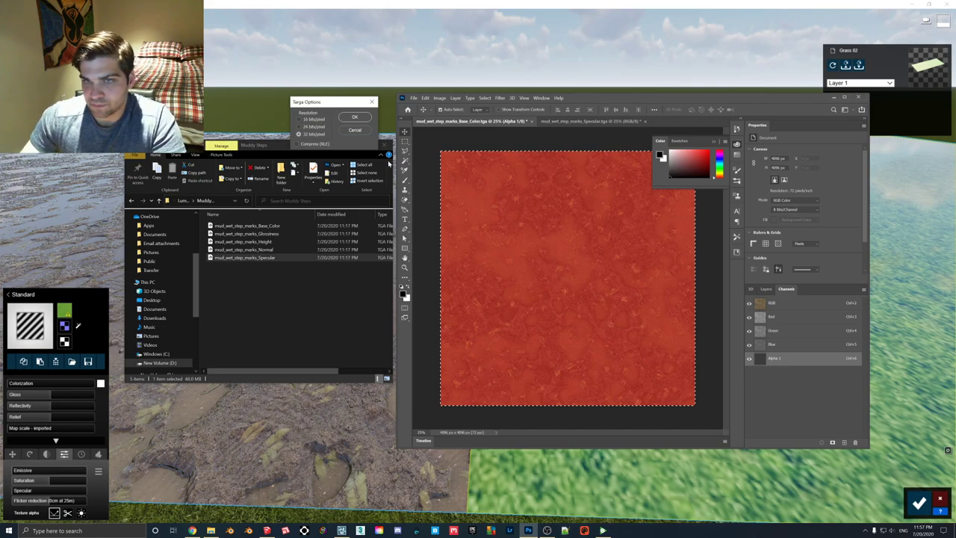
key(Return)
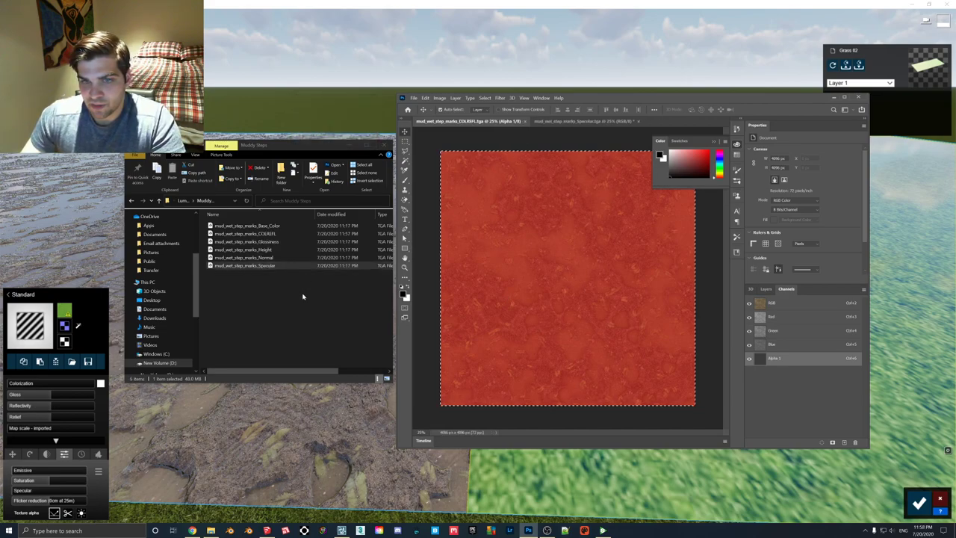
Step: Close the COLREFL and Specular images, discarding changes, and open mud_wet_step_marks_Normal and mud_wet_step_marks_Glossiness
click(525, 121)
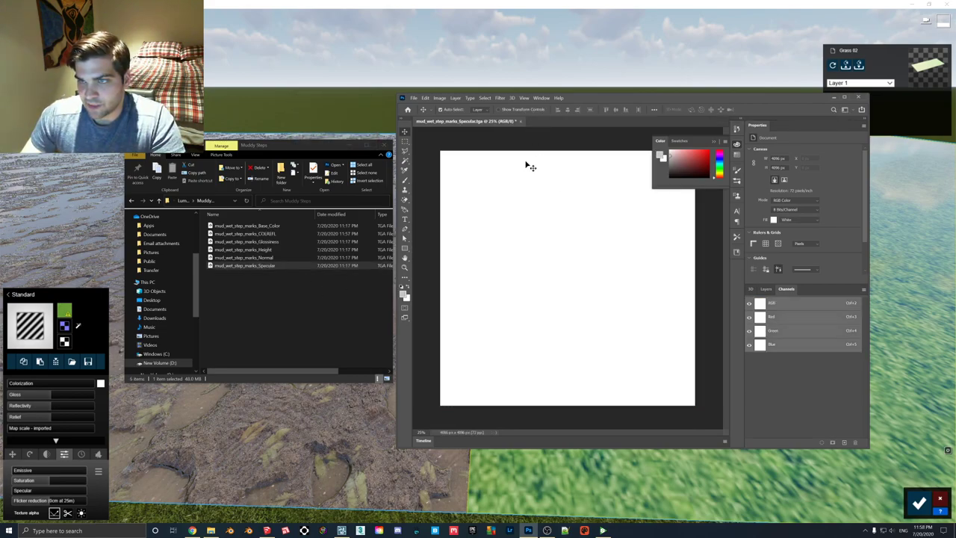
click(525, 122)
click(654, 241)
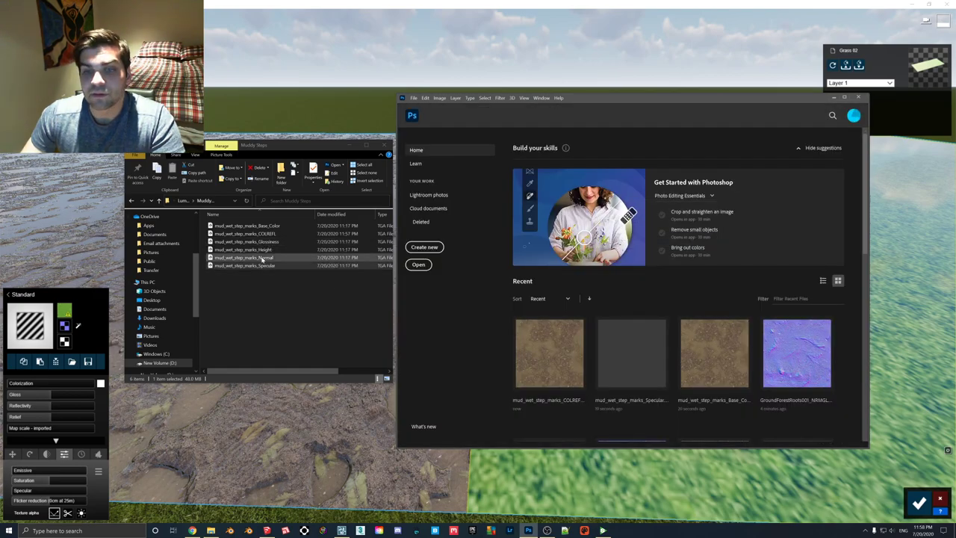
drag(263, 258, 448, 314)
drag(257, 243, 800, 378)
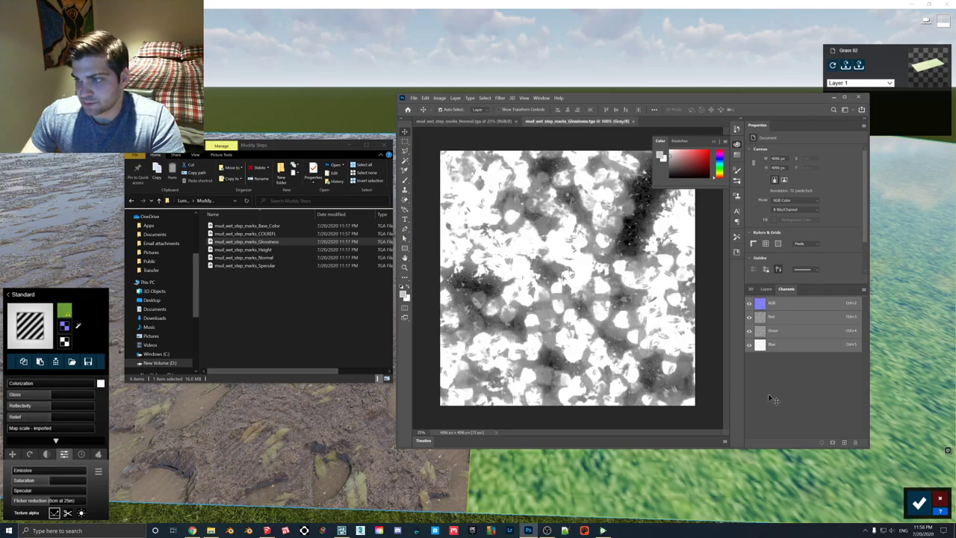
Step: Paste the Glossiness map into a new alpha channel of the mud_wet_step_marks_Normal image and show the RGB channels
click(448, 121)
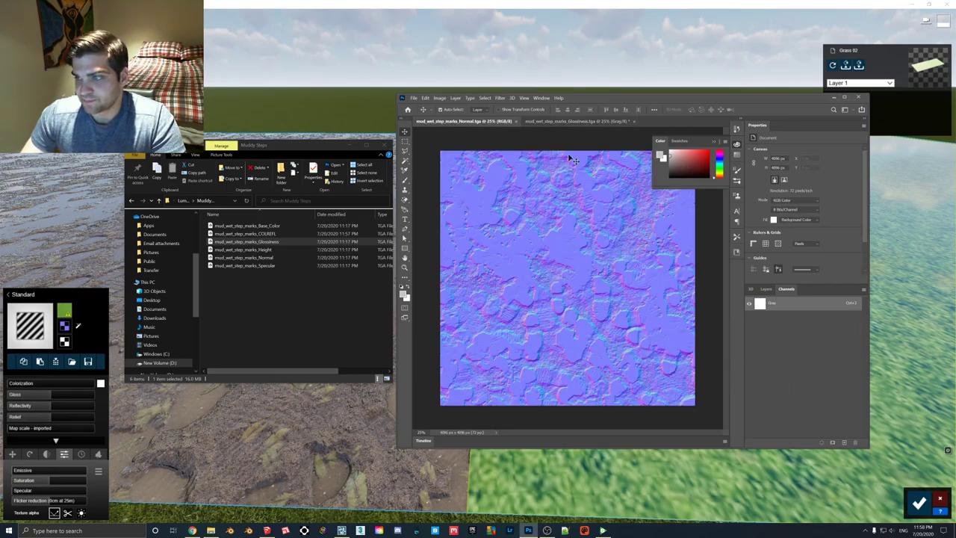
click(844, 443)
key(ctrl+v)
click(749, 303)
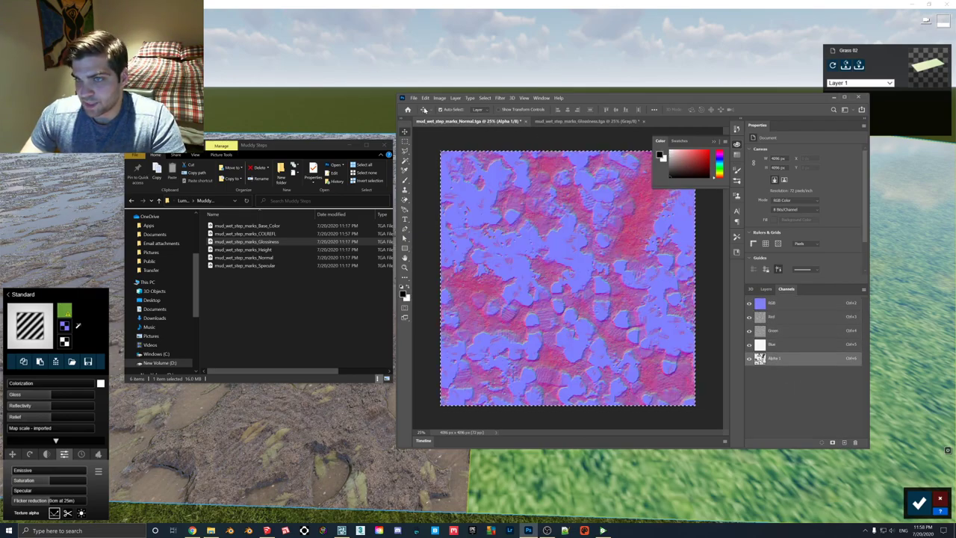
Step: Save the combined normal image as the Targa file mud_wet_step_marks_NormalGLOSS at 32 bits/pixel
click(413, 98)
click(431, 187)
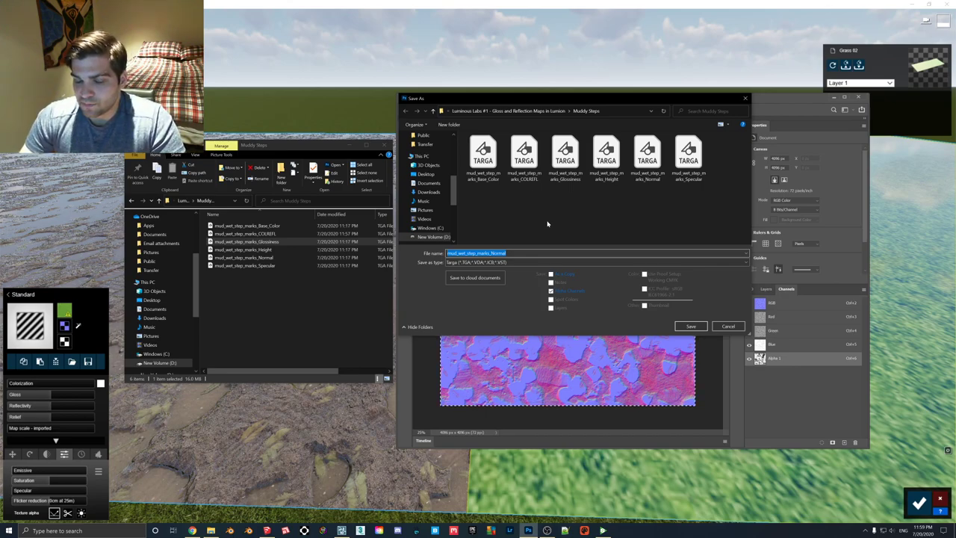
key(BackSpace)
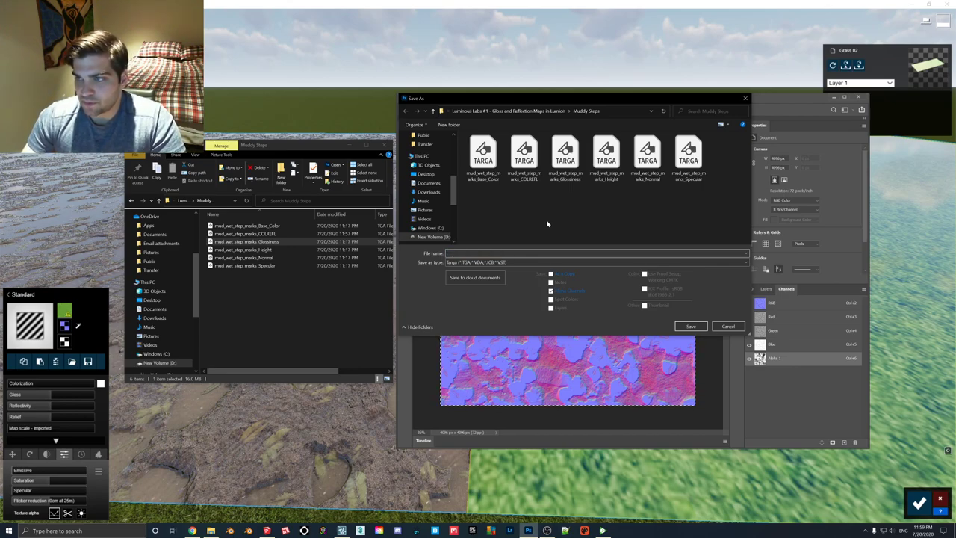
click(648, 160)
click(508, 254)
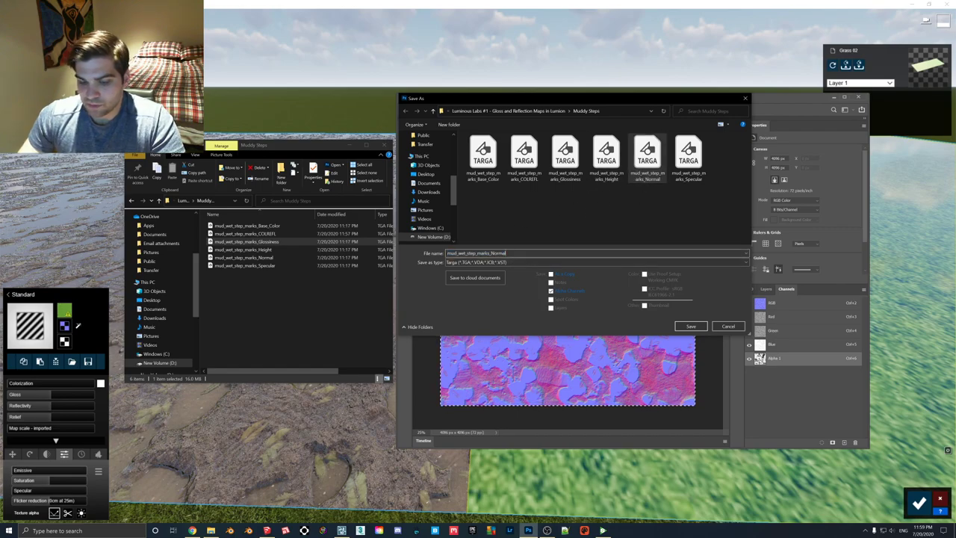
key(Return)
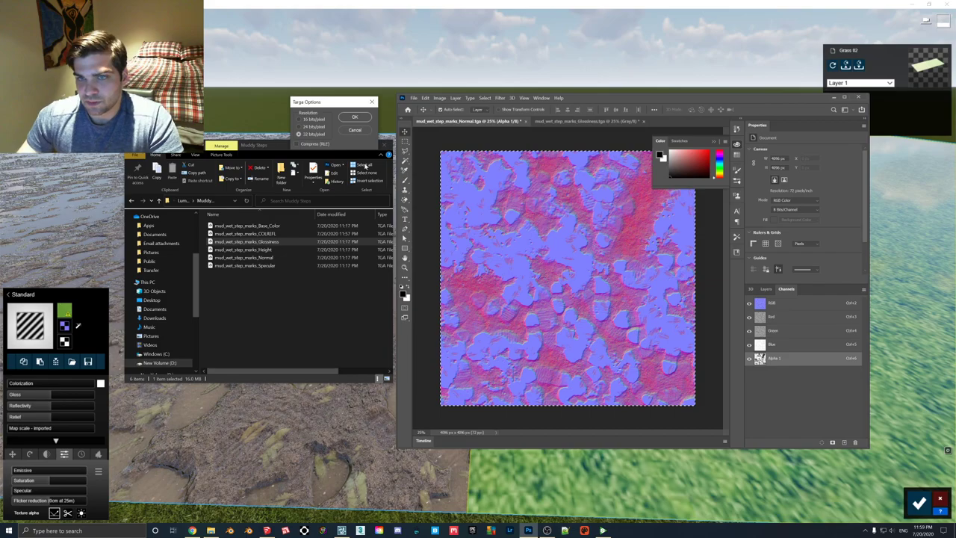
click(359, 119)
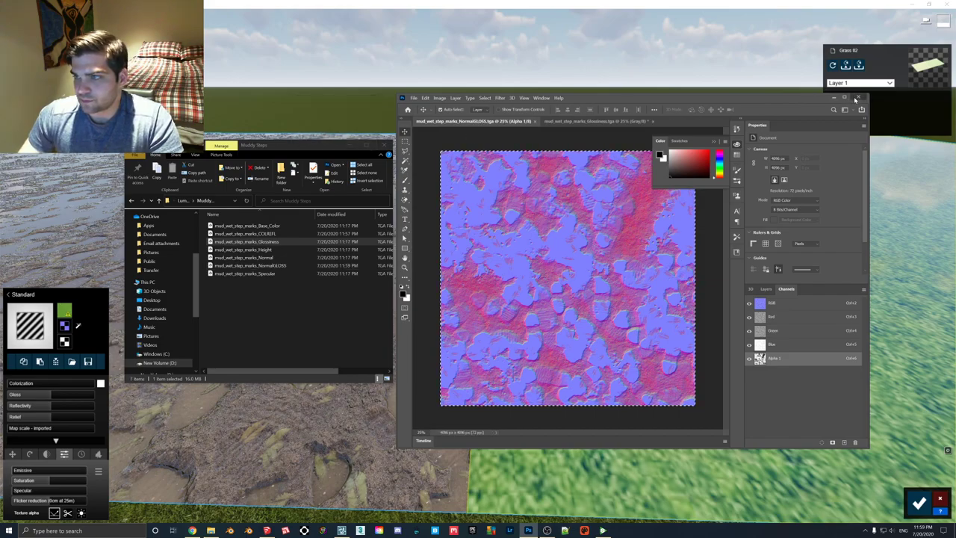
Step: Quit Photoshop without saving, return to Lumion and load mud_wet_step_marks_COLREFL as the Grass Dark Green material's color map
key(ctrl+q)
click(656, 240)
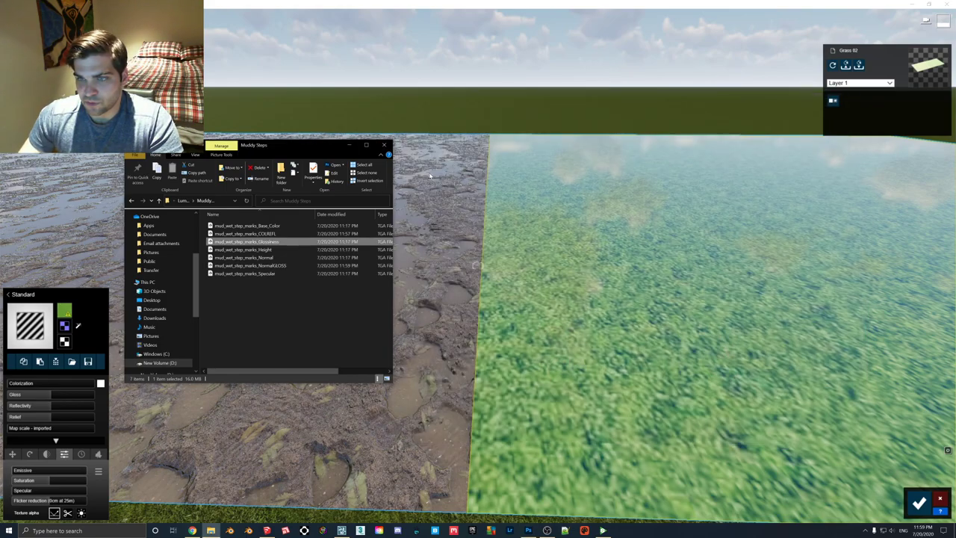
click(346, 145)
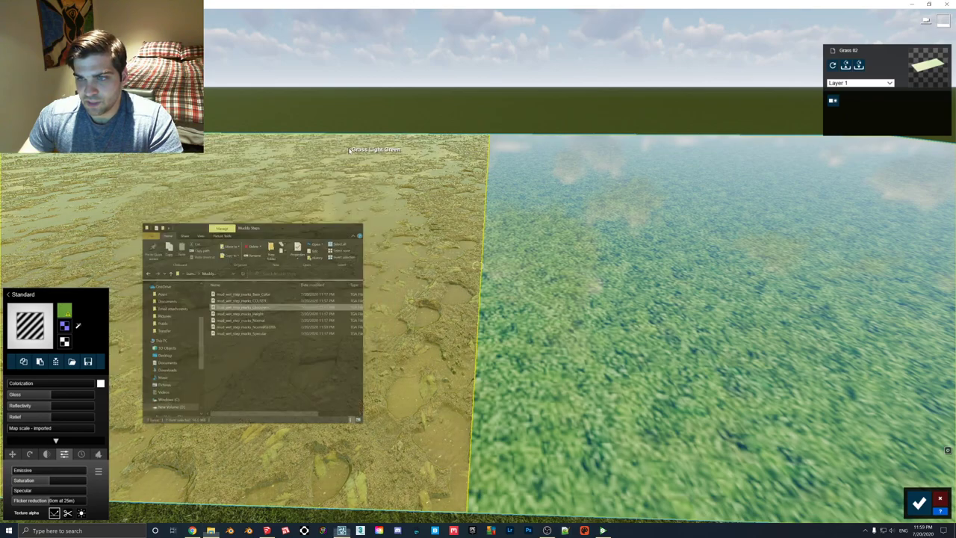
click(64, 310)
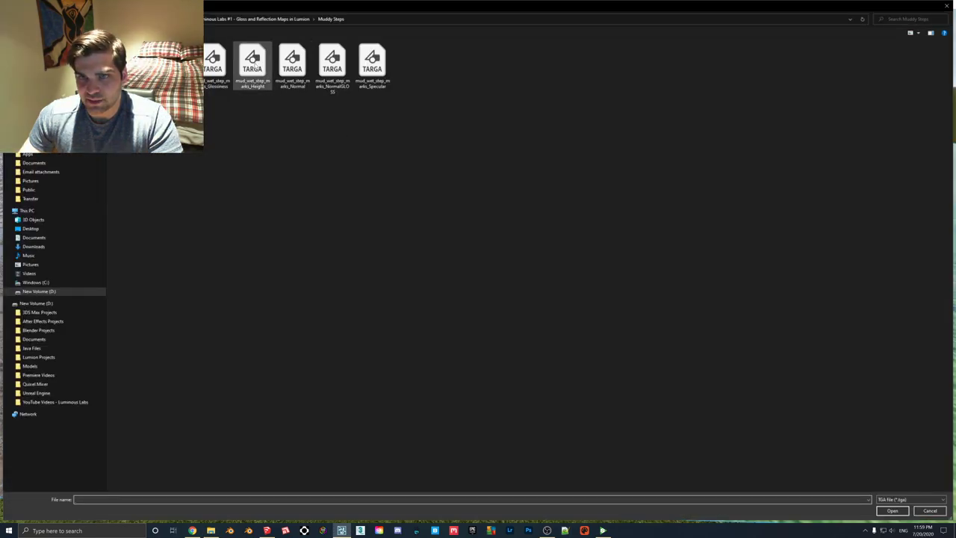
double_click(176, 69)
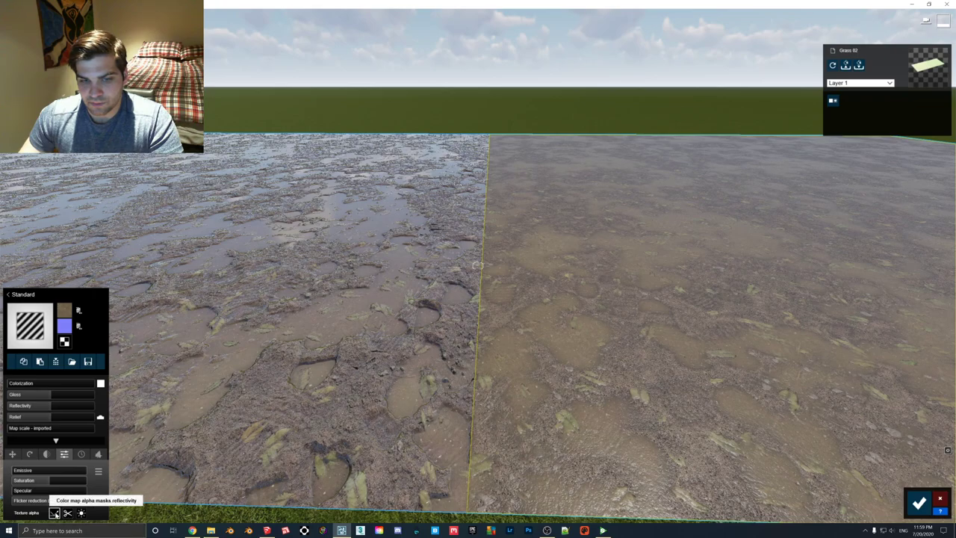
Step: Load mud_wet_step_marks_NormalGLOSS as the Grass Dark Green material's normal map and view both planes from a low angle
click(64, 326)
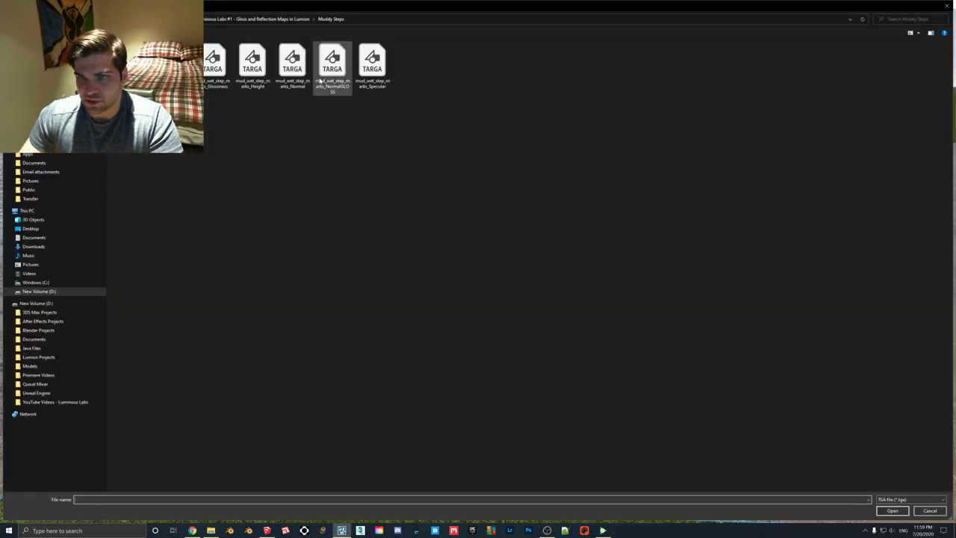
double_click(322, 78)
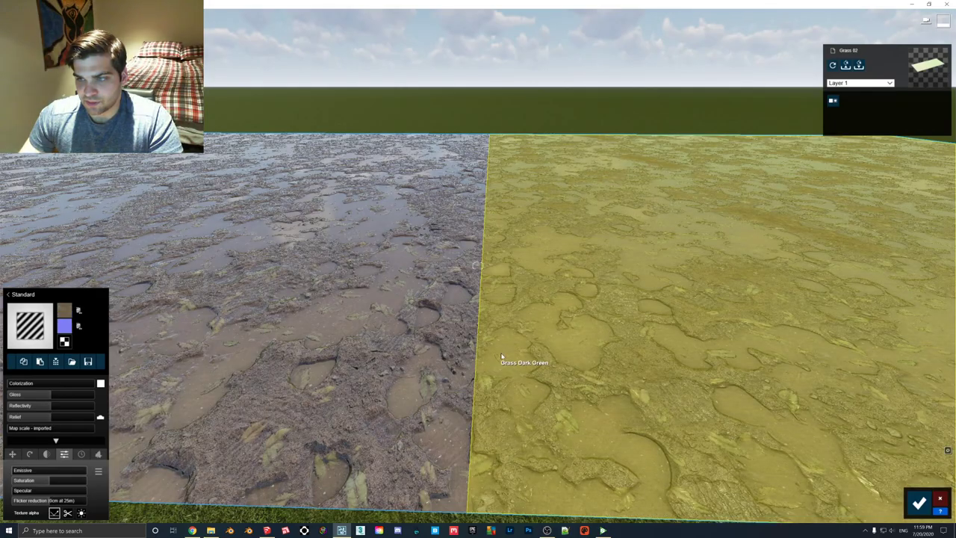
key(w)
right_drag(503, 357, 504, 301)
key(s)
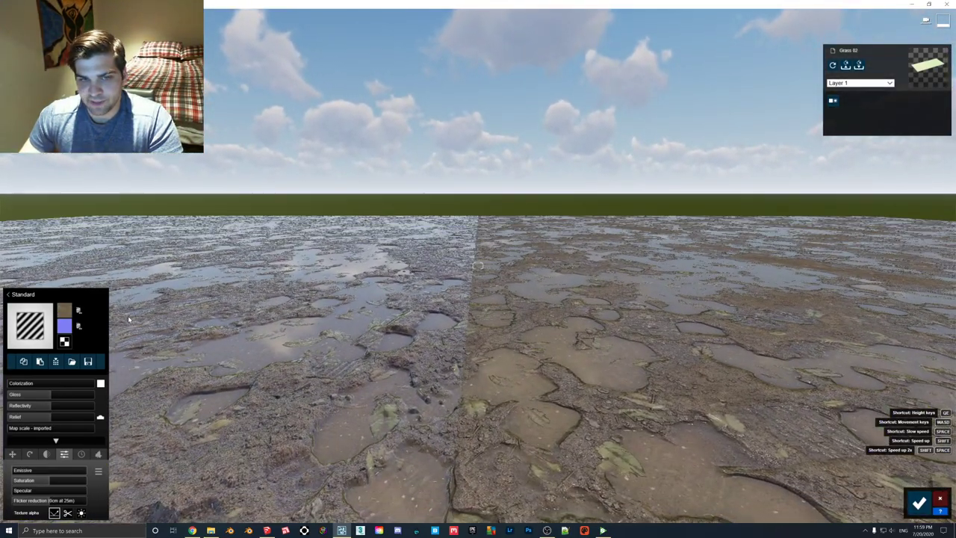
Step: Load mud_wet_step_marks_Height as the Grass Dark Green material's displacement map and compare the two muddy planes
click(64, 343)
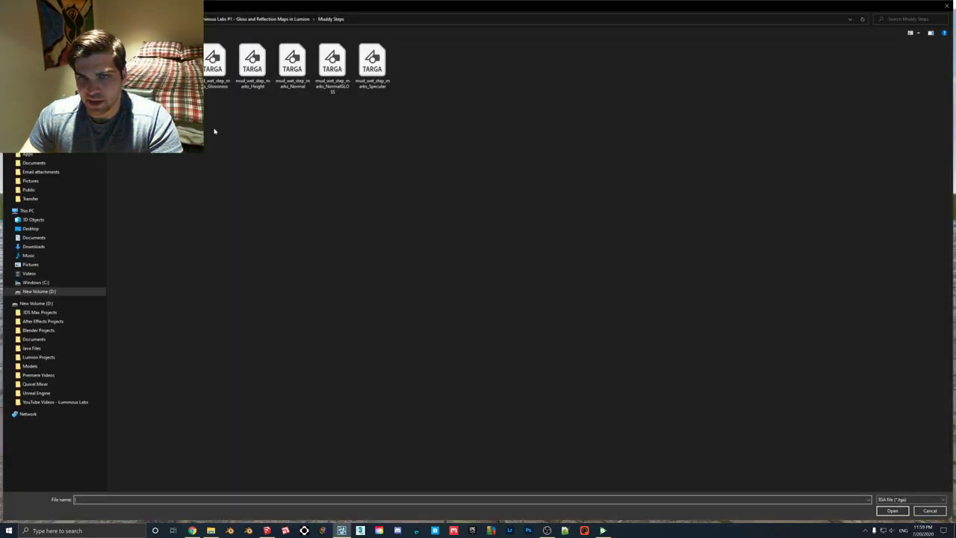
double_click(253, 65)
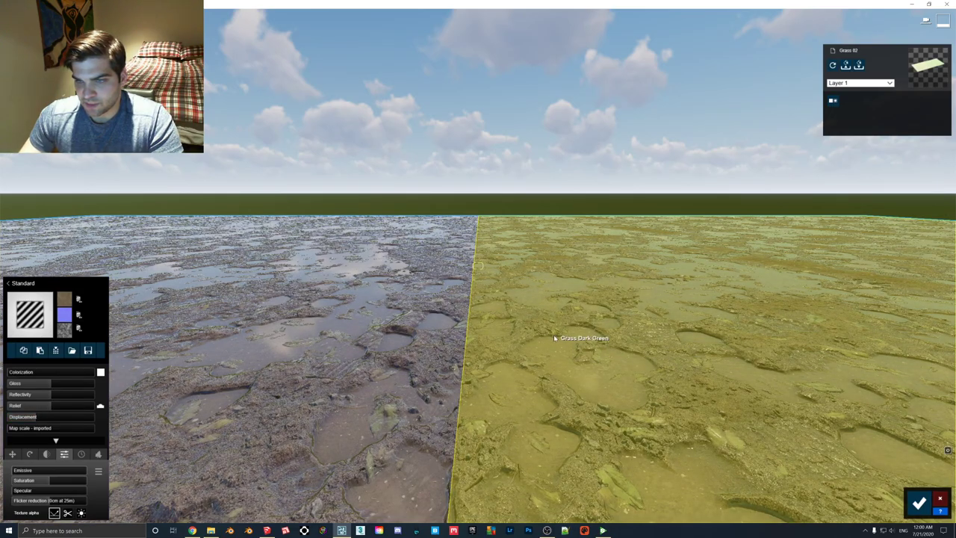
key(s)
right_drag(554, 339, 533, 376)
key(w)
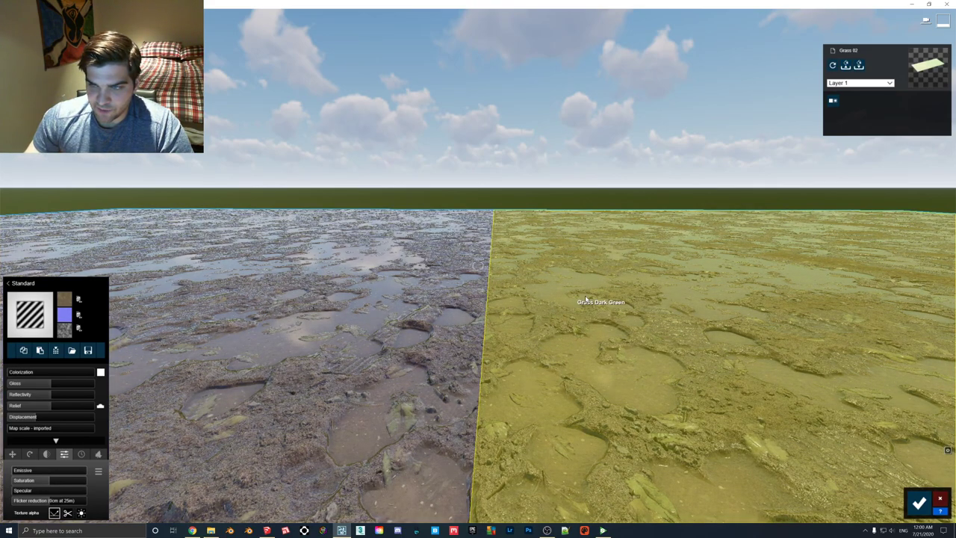
Step: Save the material changes and frame both muddy planes from a low angle in Photo mode
click(920, 503)
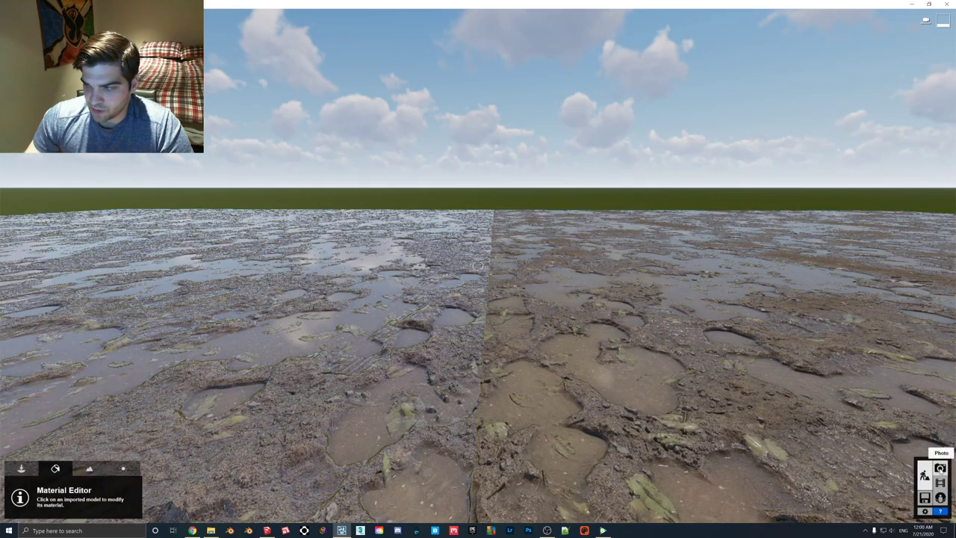
click(939, 472)
click(610, 275)
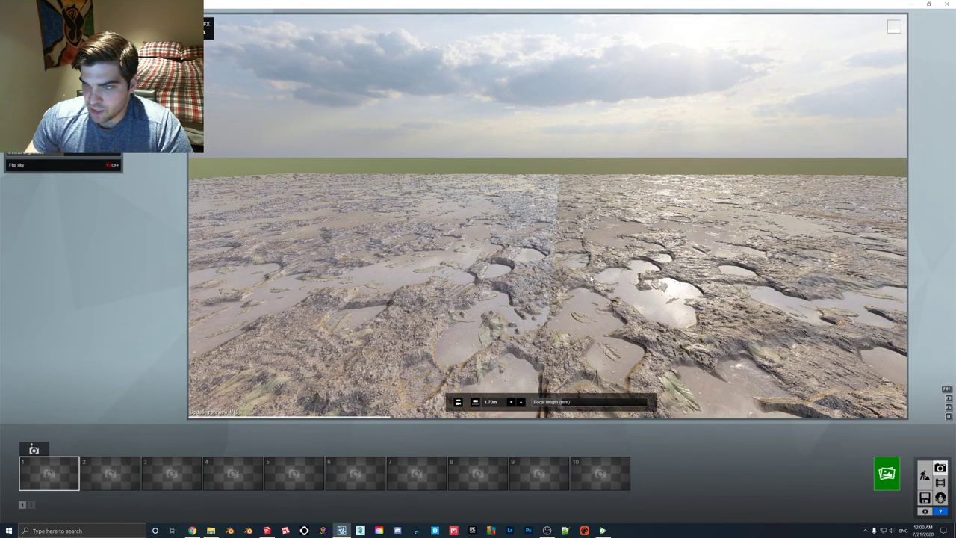
right_drag(592, 280, 615, 299)
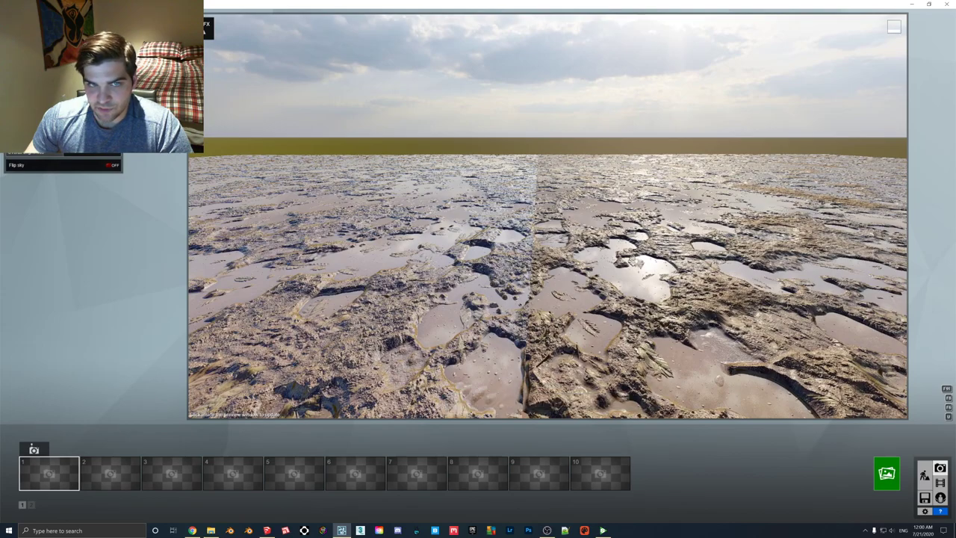
Step: Replace the photo's overcast real sky with a blue sky with white cumulus clouds along the horizon and update the preview
click(63, 105)
click(349, 261)
click(570, 244)
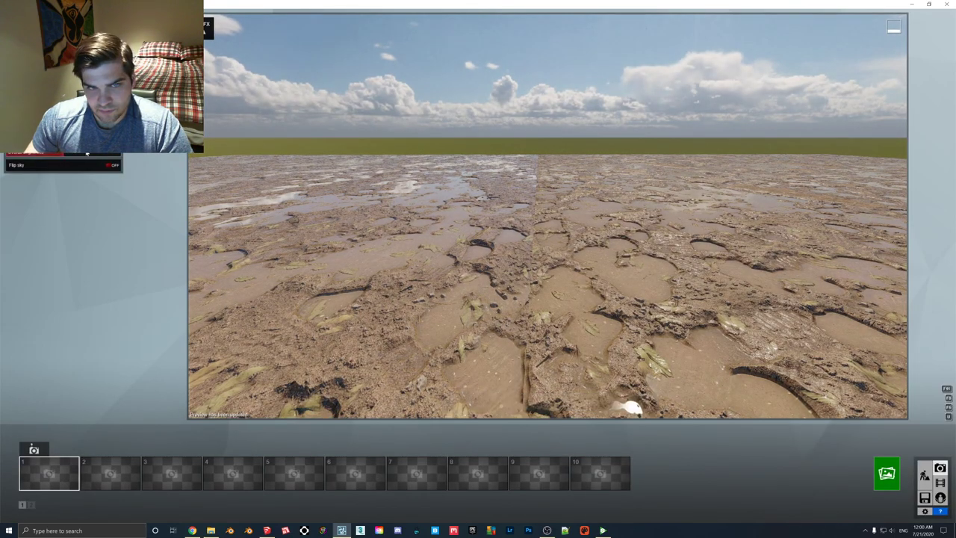
Step: Set the Sky Light effect's quality to Ultra and update the photo preview
click(13, 69)
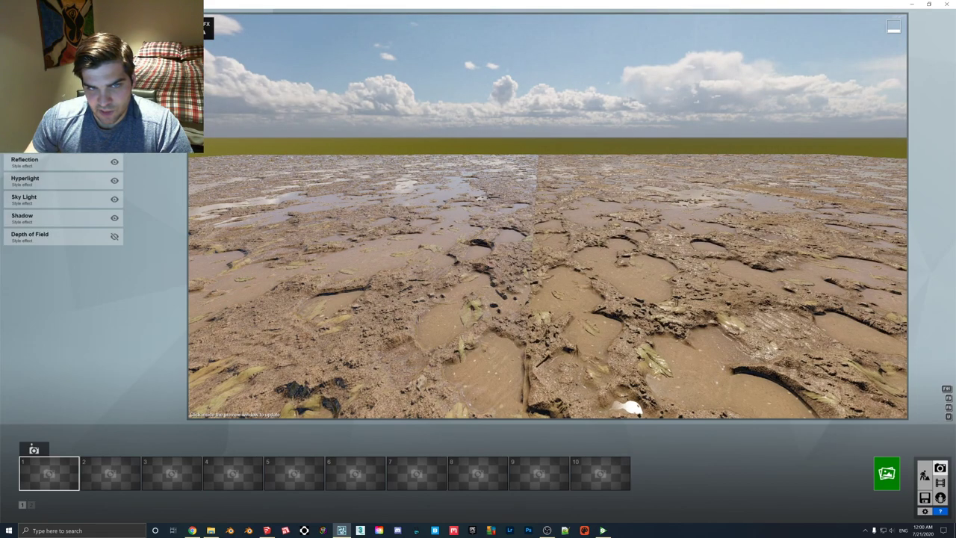
click(55, 201)
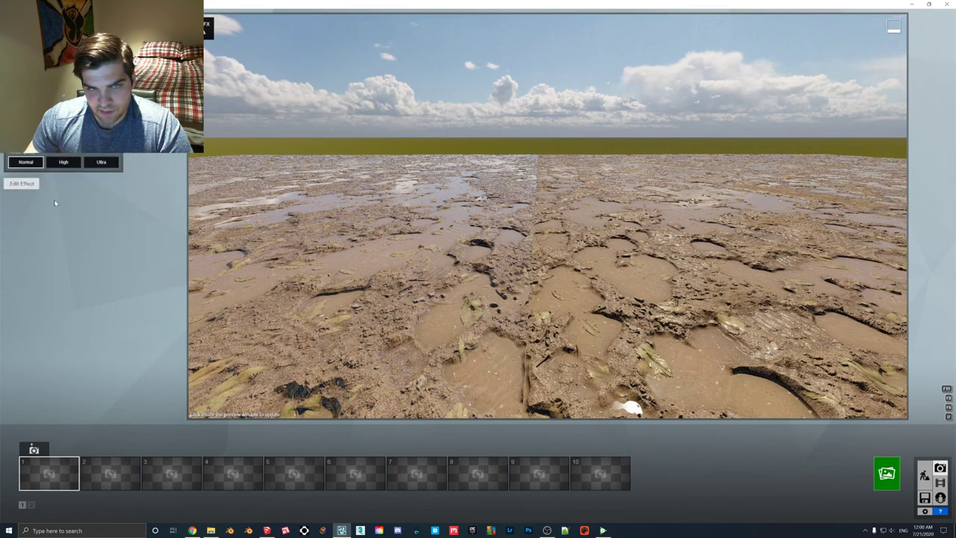
click(101, 161)
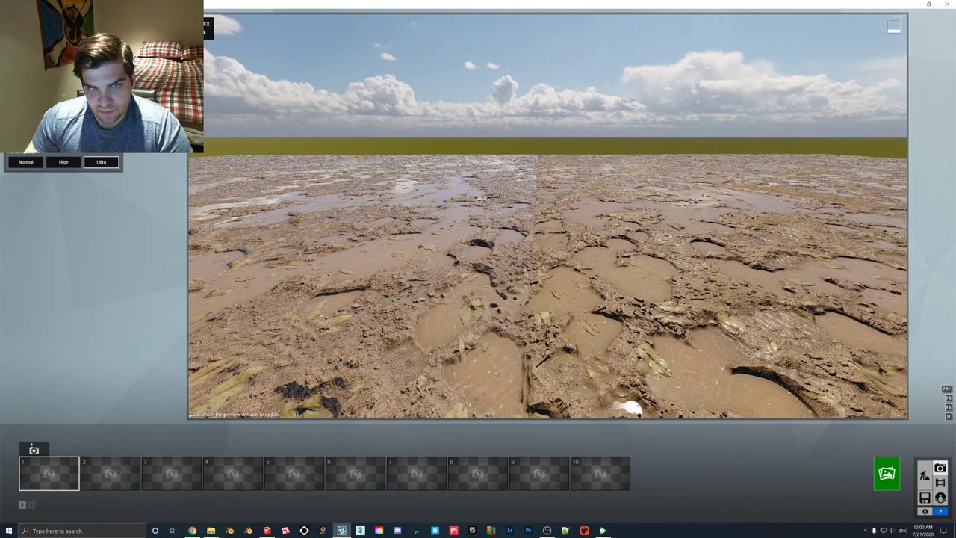
click(631, 407)
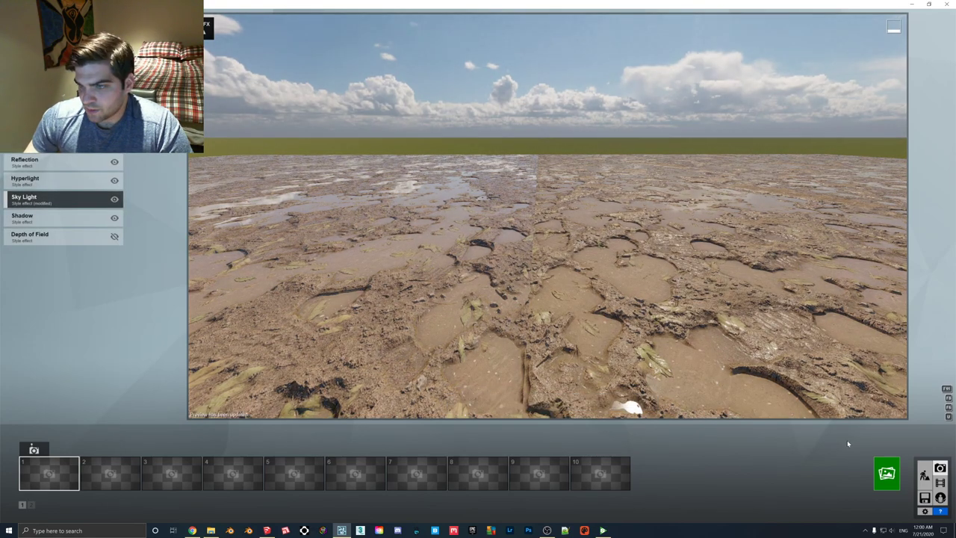
Step: Move the camera slightly and render the photo as a 3840x2160 JPG, overwriting the existing file render
key(s)
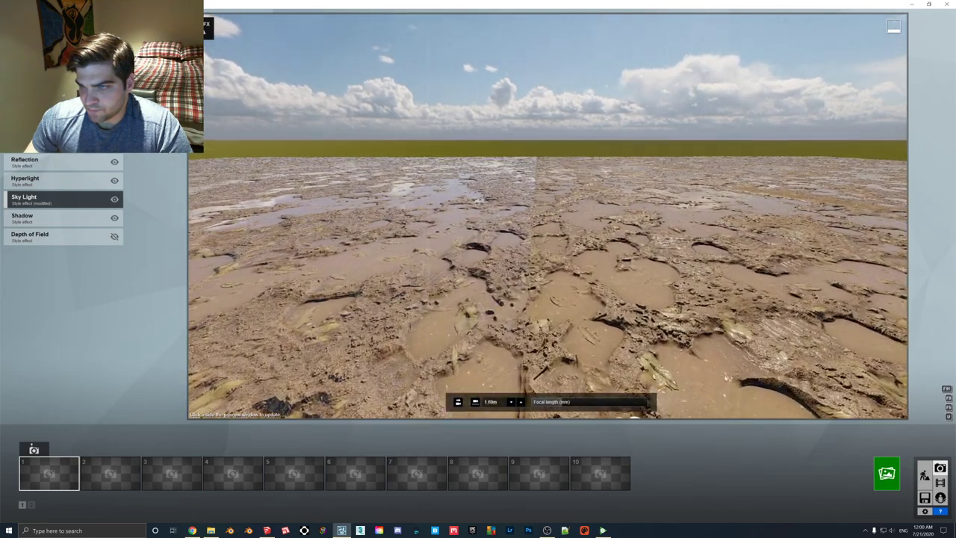
click(887, 474)
click(506, 366)
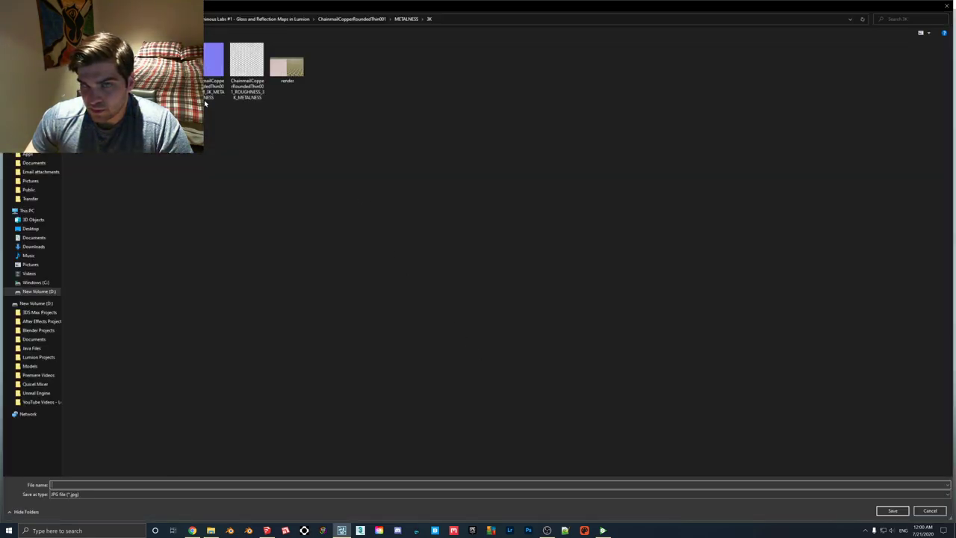
double_click(288, 78)
click(491, 291)
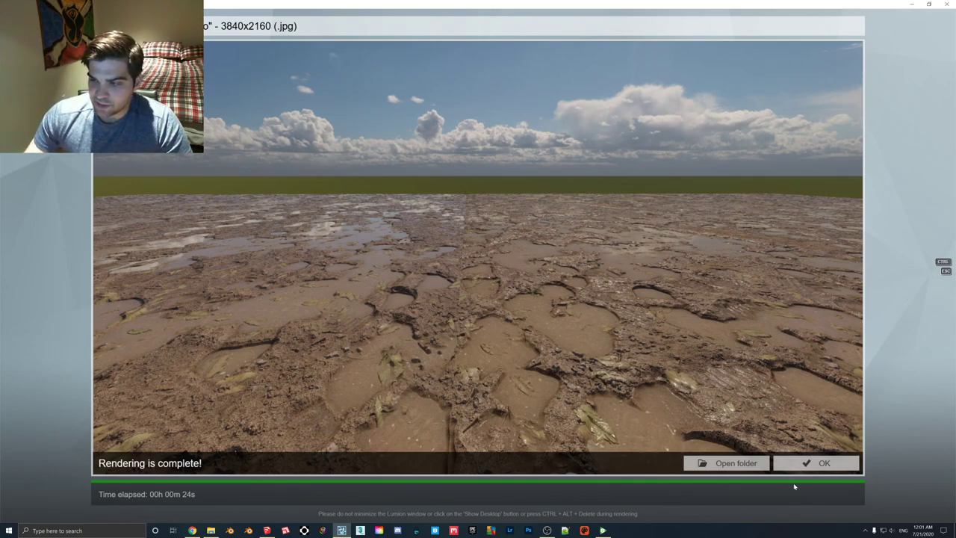
click(813, 463)
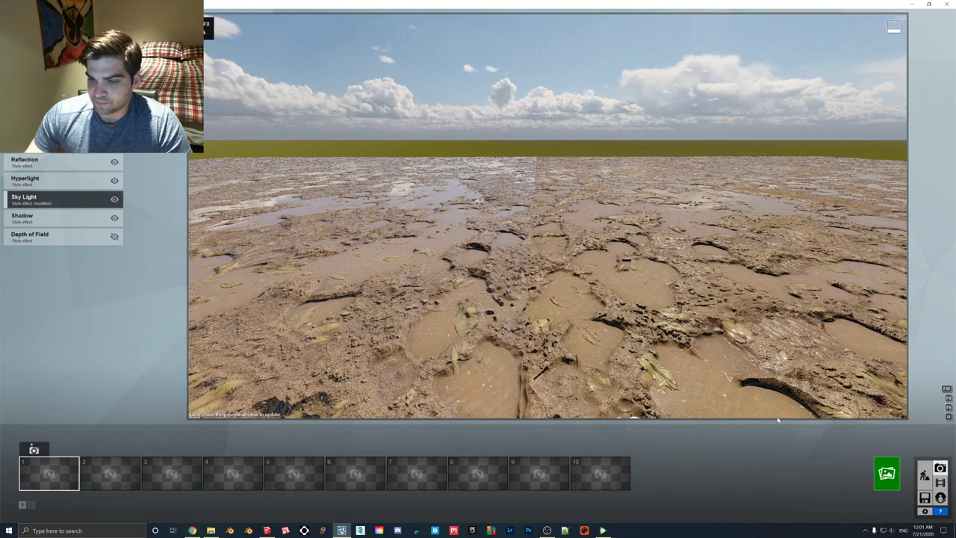